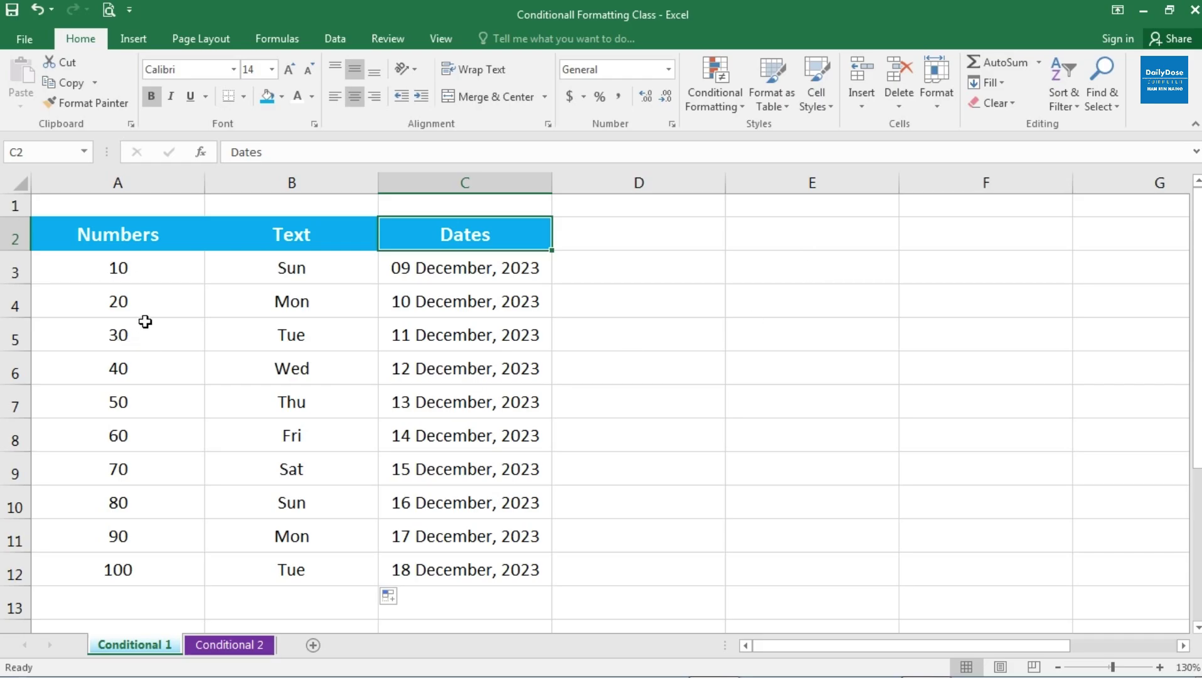
Select the Numbers values 10 to 100 in cells A3:A12
{"action": "left_click", "coordinate": [131, 242]}
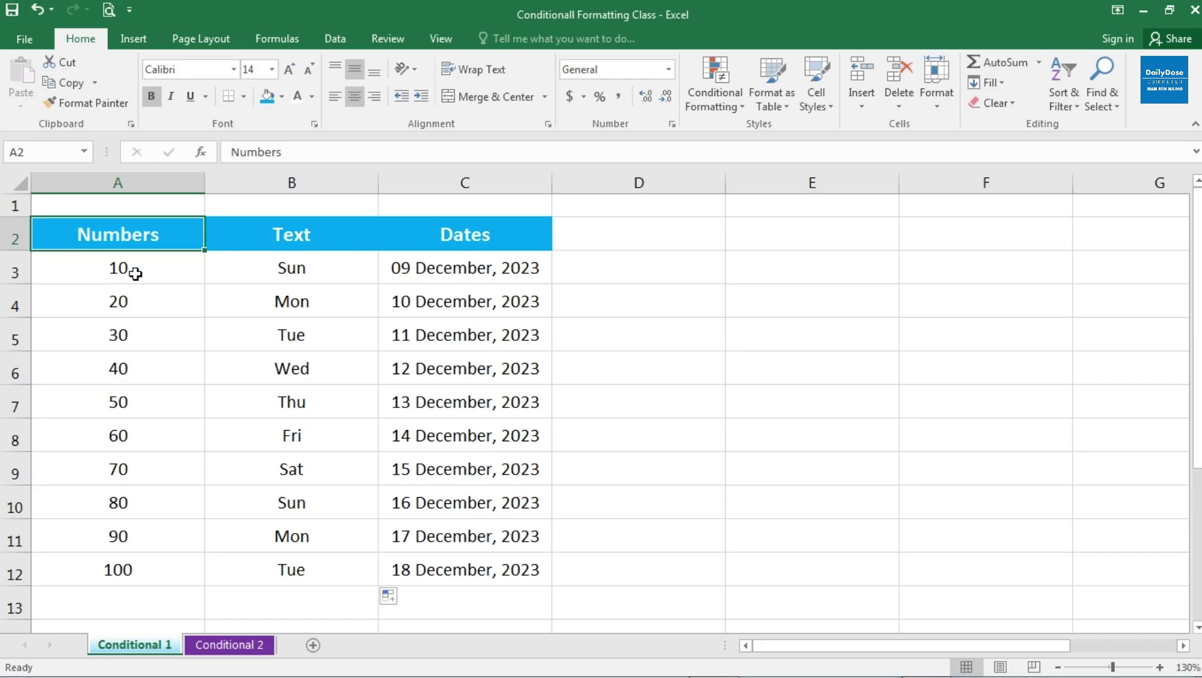
{"action": "left_click_drag", "start_coordinate": [141, 276], "coordinate": [160, 567]}
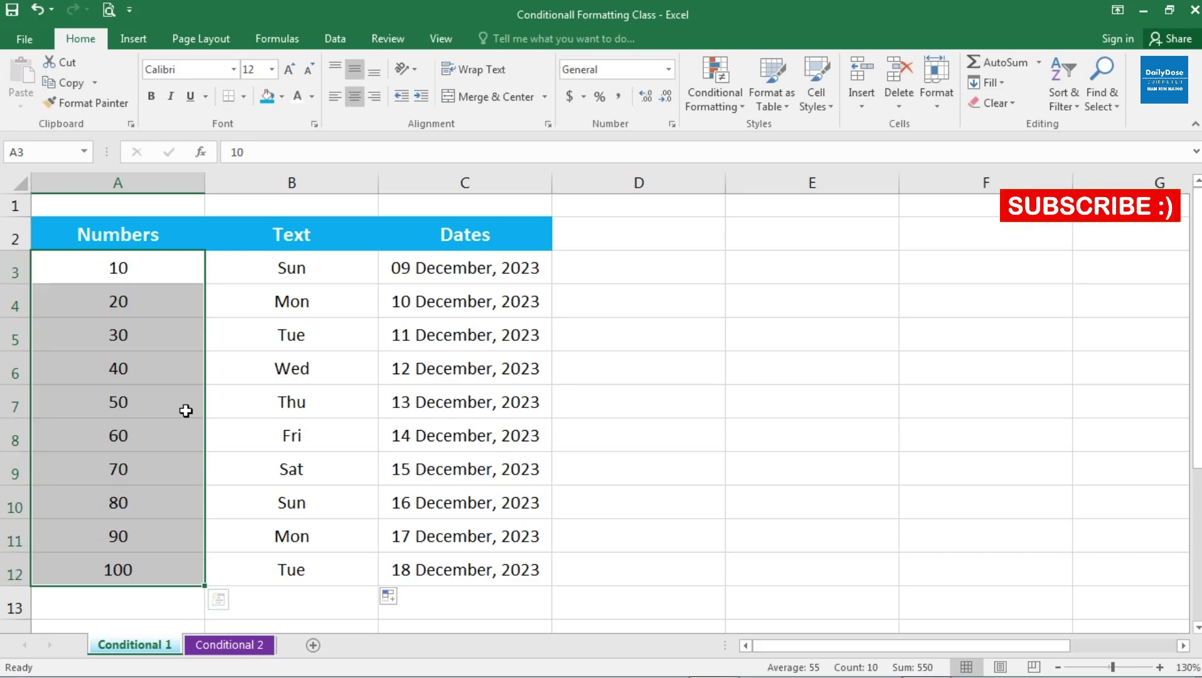
{"action": "left_click", "coordinate": [162, 336]}
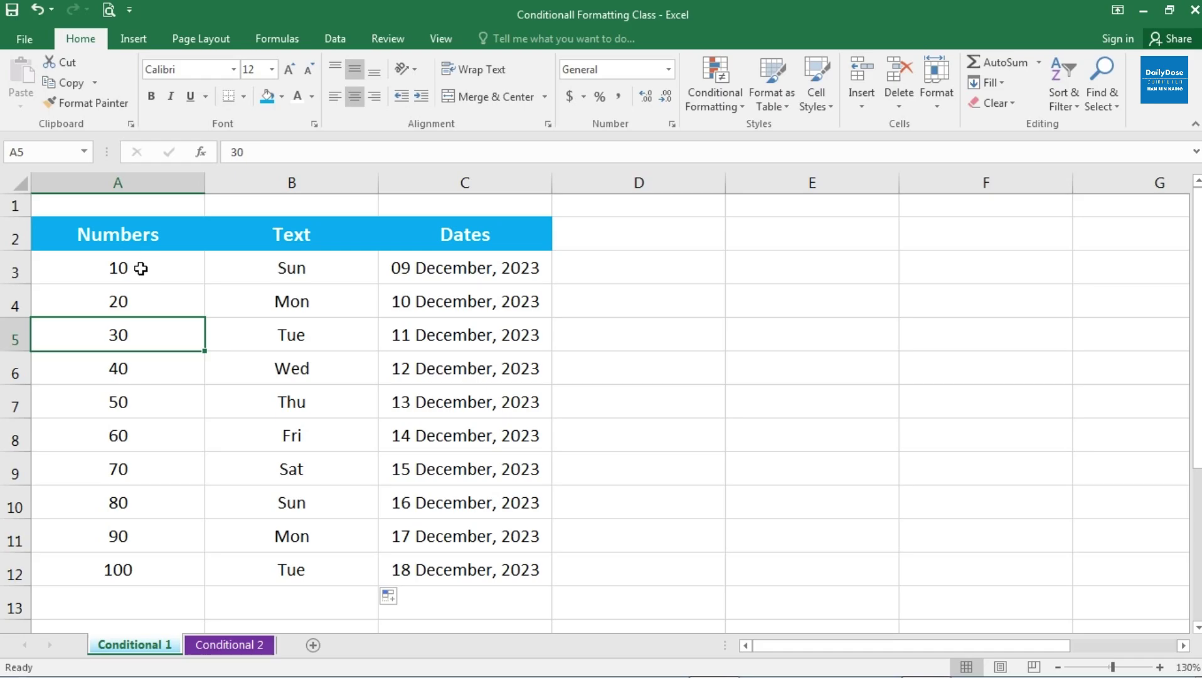
{"action": "left_click_drag", "start_coordinate": [146, 267], "coordinate": [151, 560]}
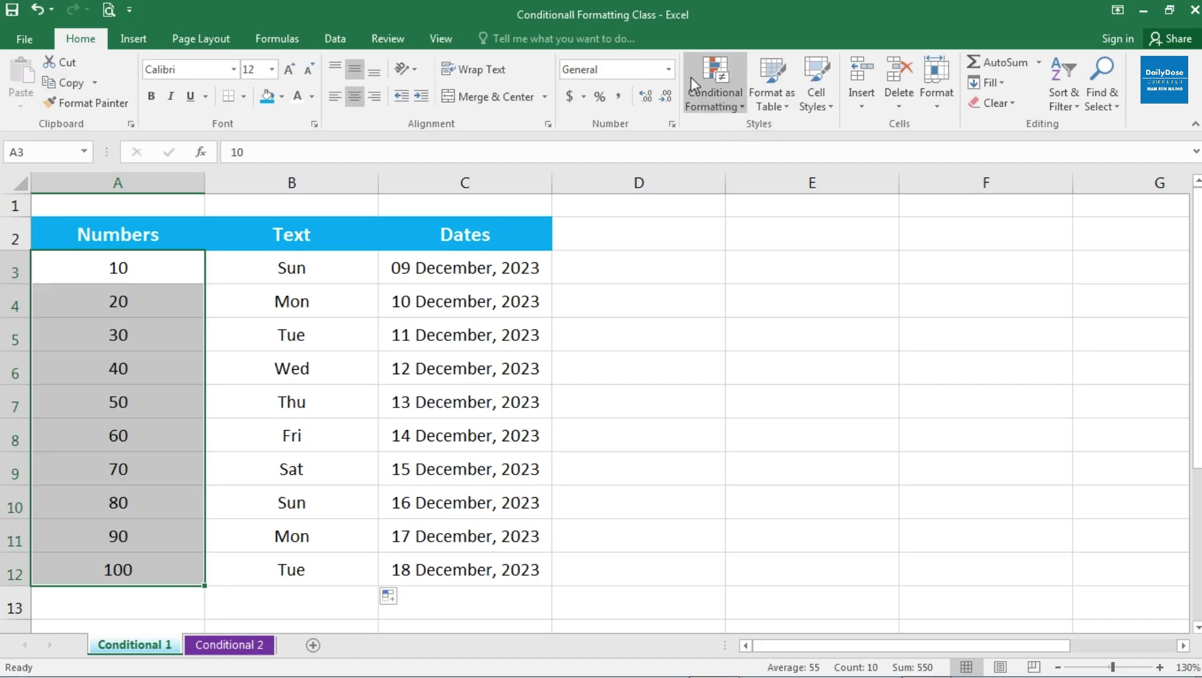
Open Conditional Formatting on the Home tab to show Highlight Cells Rules
{"action": "left_click", "coordinate": [741, 108]}
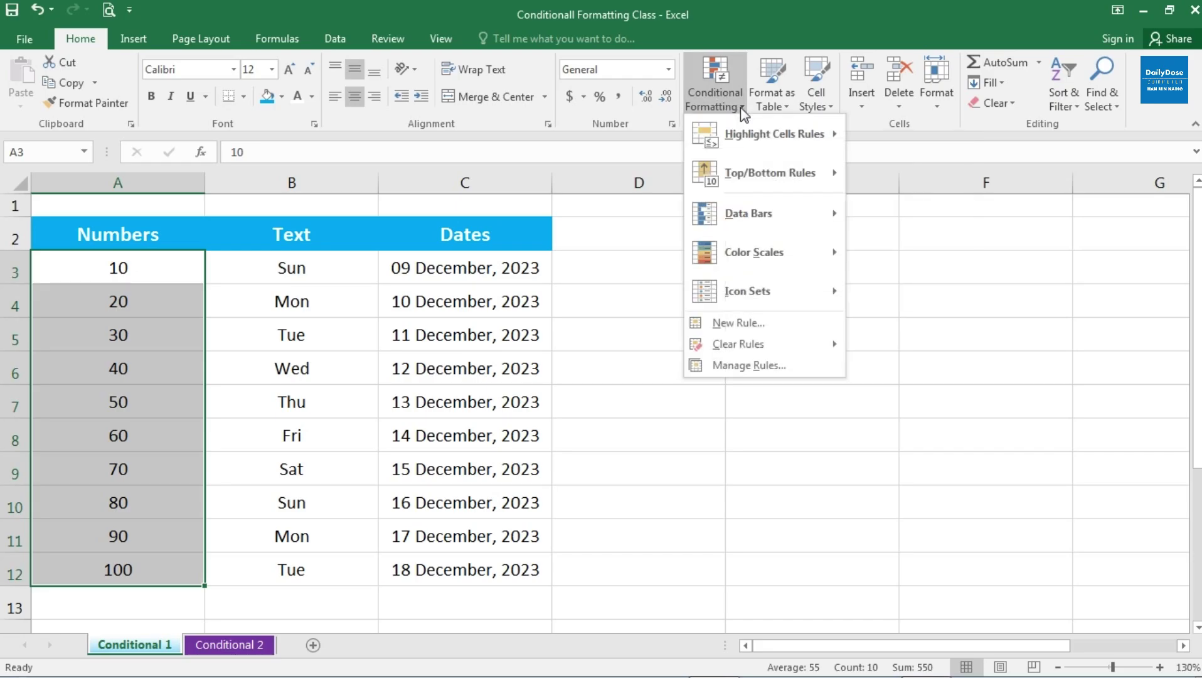
{"action": "mouse_move", "coordinate": [768, 134]}
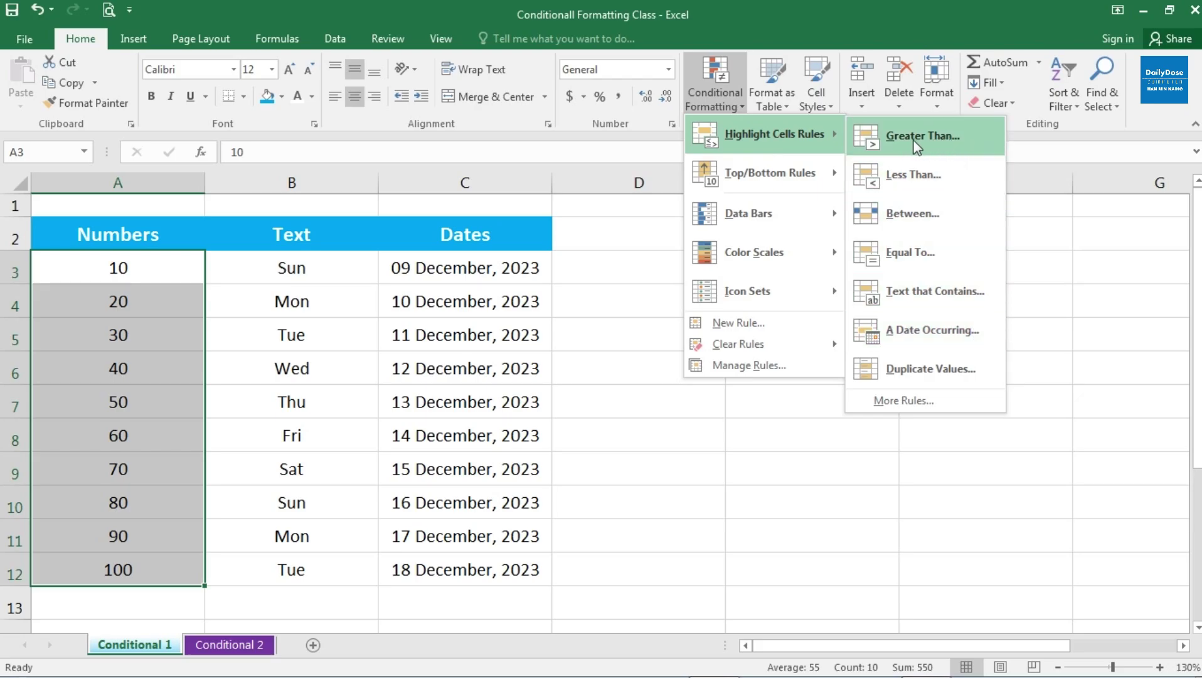
Create a Greater Than rule with threshold 50 using Yellow Fill with Dark Yellow Text
{"action": "left_click", "coordinate": [948, 140]}
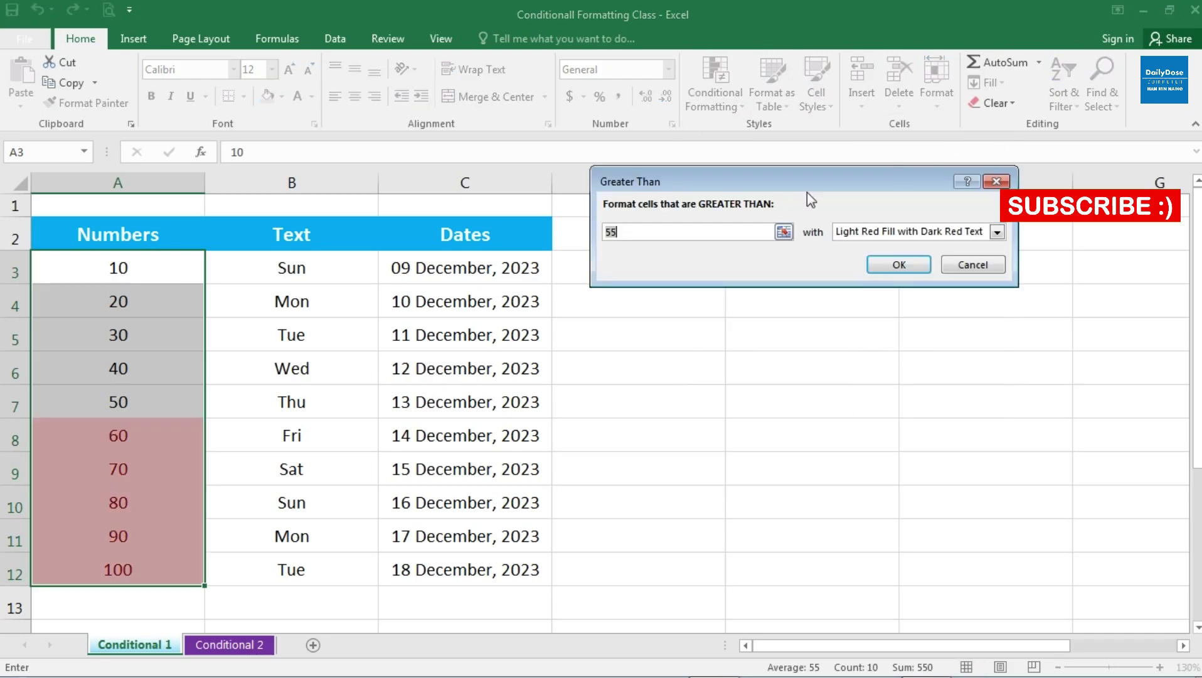
{"action": "left_click_drag", "start_coordinate": [682, 186], "coordinate": [698, 174]}
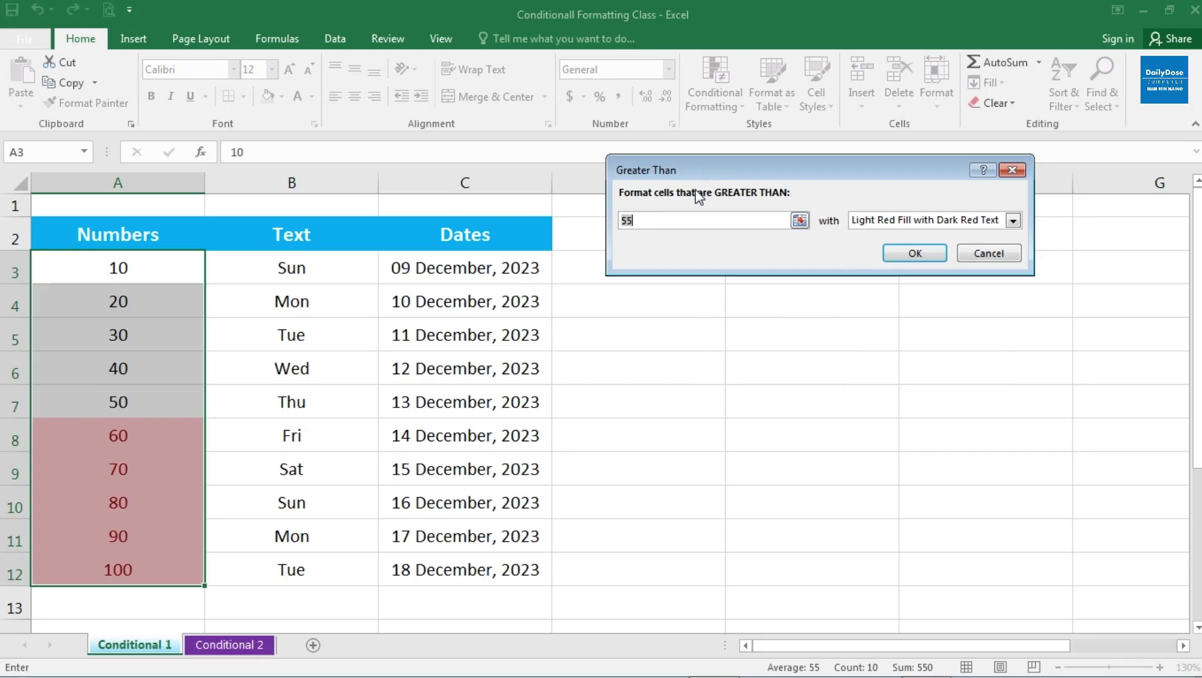
{"action": "double_click", "coordinate": [626, 220]}
{"action": "key", "text": "BackSpace"}
{"action": "type", "text": "50"}
{"action": "left_click_drag", "start_coordinate": [865, 180], "coordinate": [848, 180]}
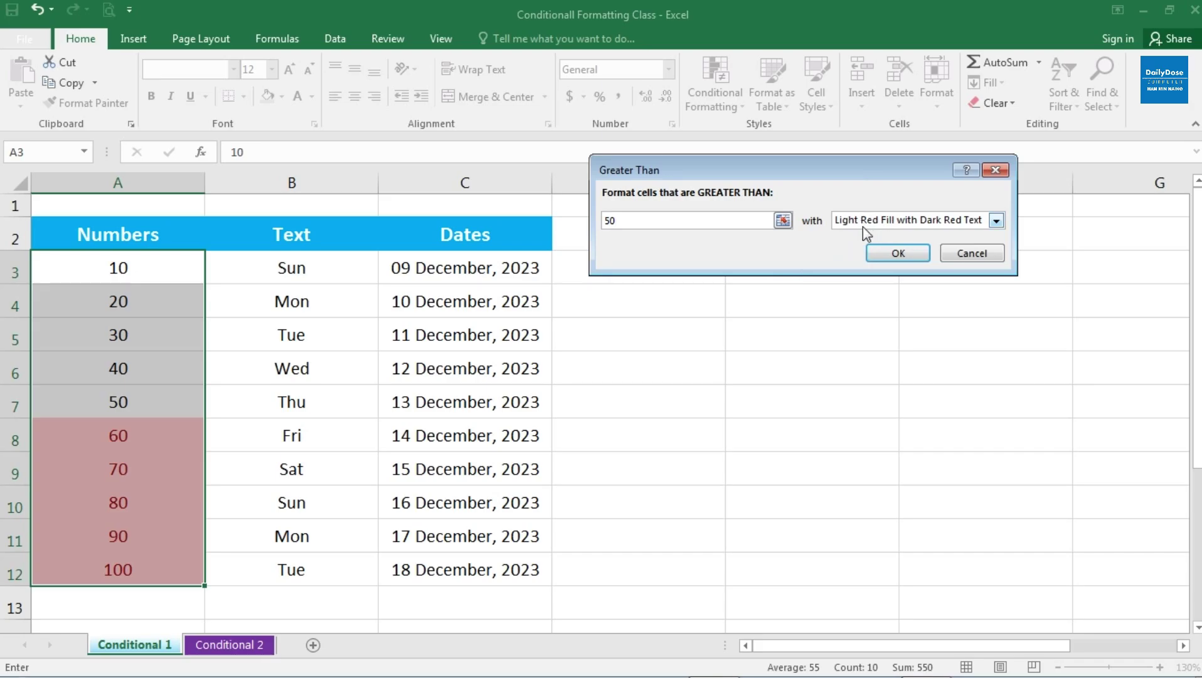
{"action": "left_click", "coordinate": [997, 222]}
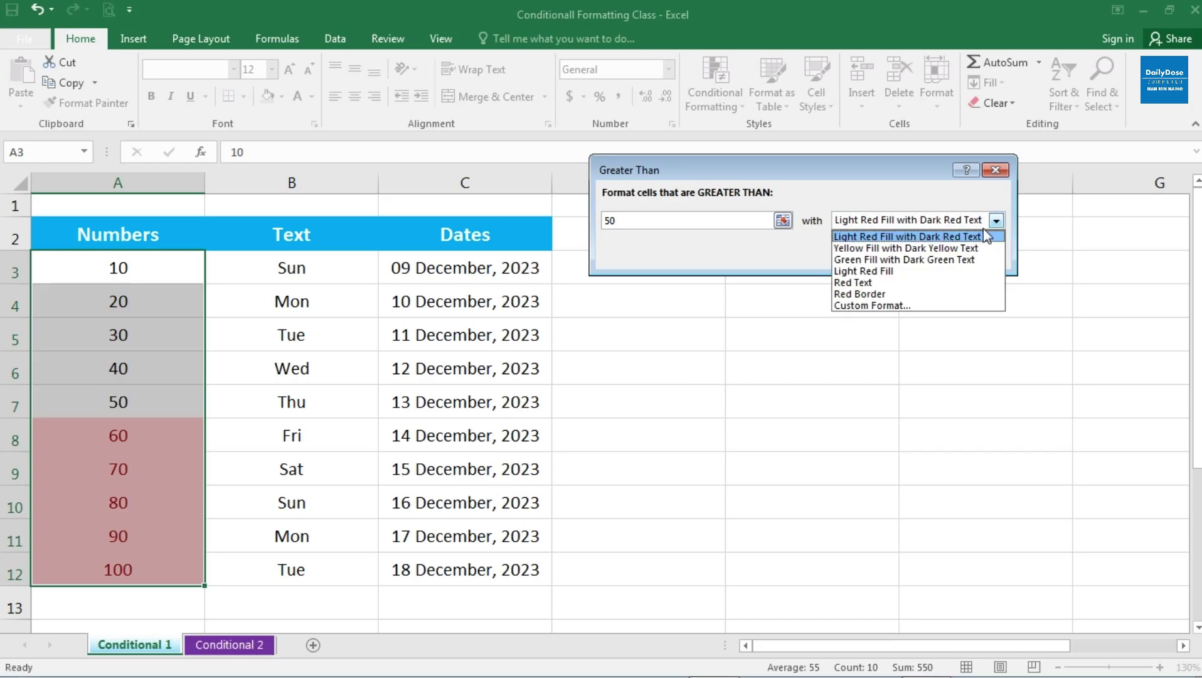
{"action": "left_click", "coordinate": [861, 248]}
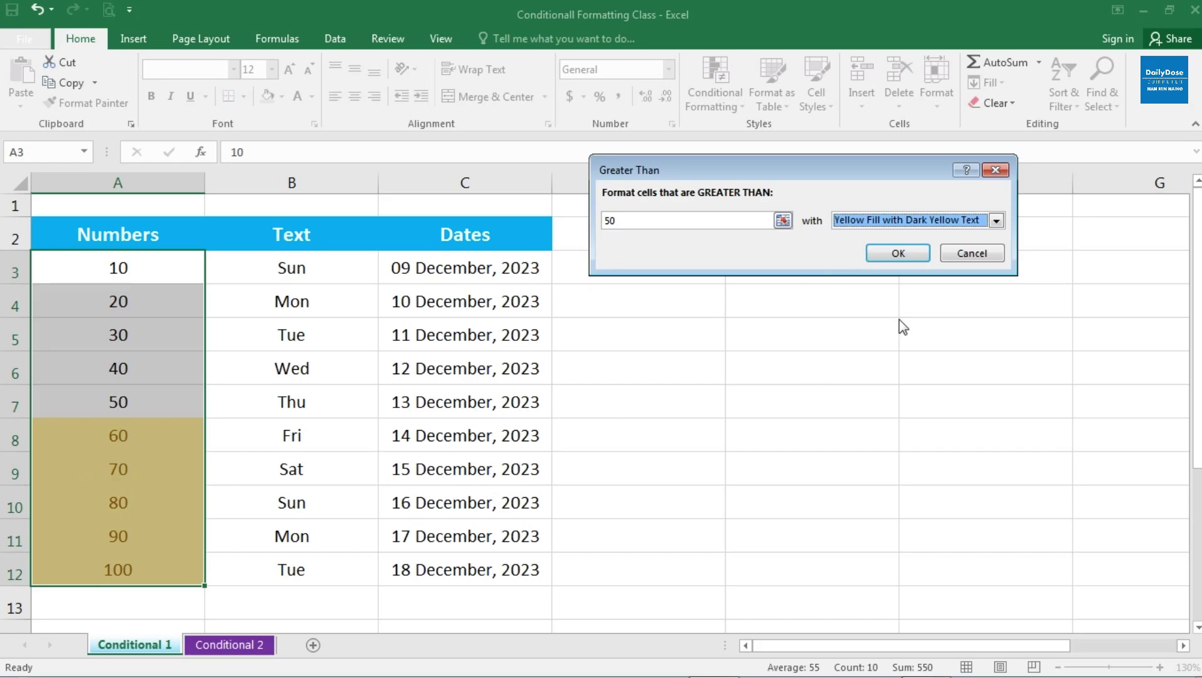
{"action": "left_click", "coordinate": [997, 221]}
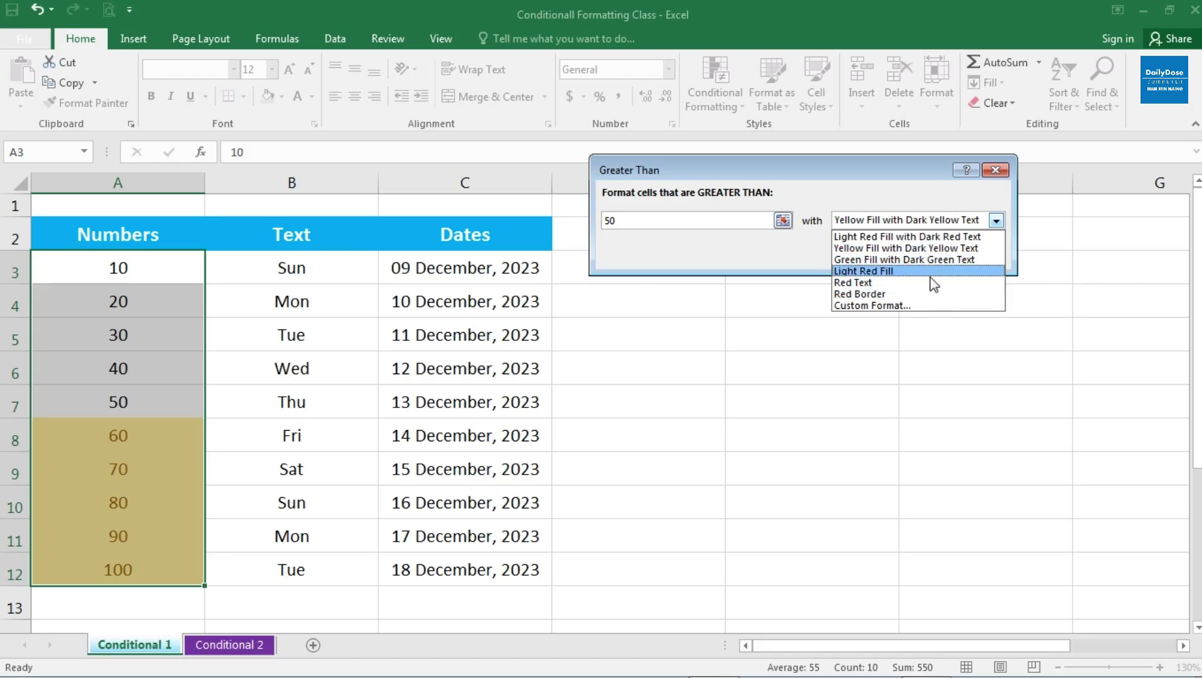
Switch the rule to a Custom Format with a light gold background fill
{"action": "left_click", "coordinate": [902, 308]}
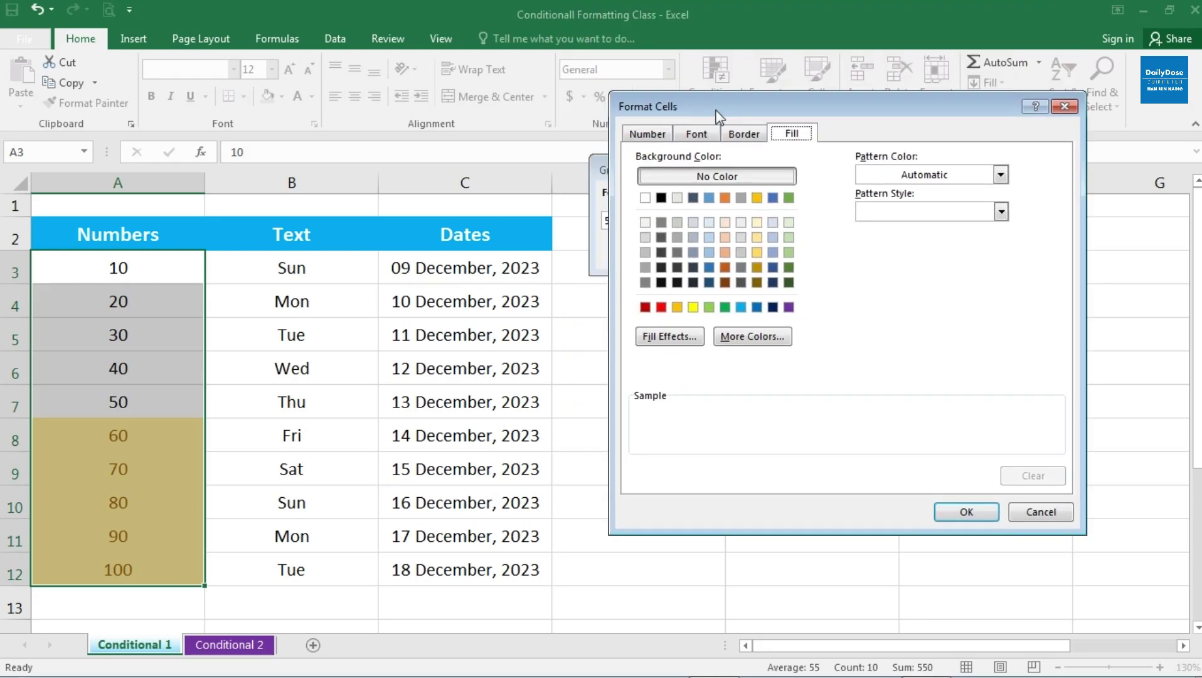
{"action": "left_click_drag", "start_coordinate": [674, 12], "coordinate": [681, 108]}
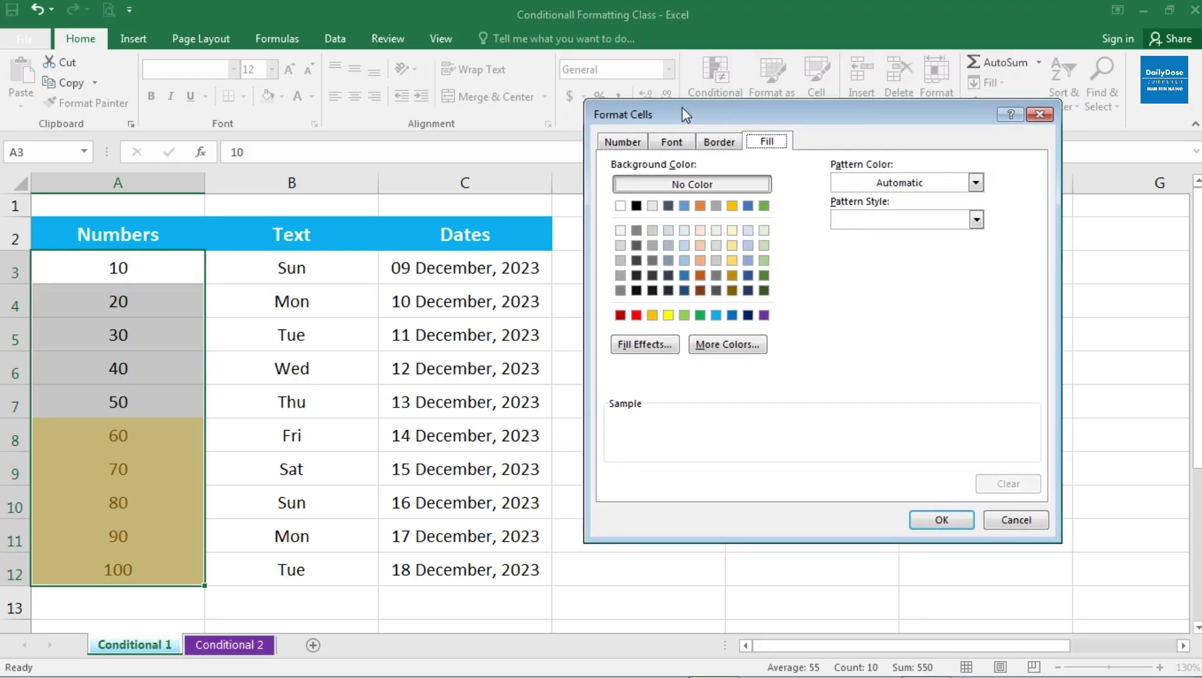
{"action": "left_click", "coordinate": [624, 144]}
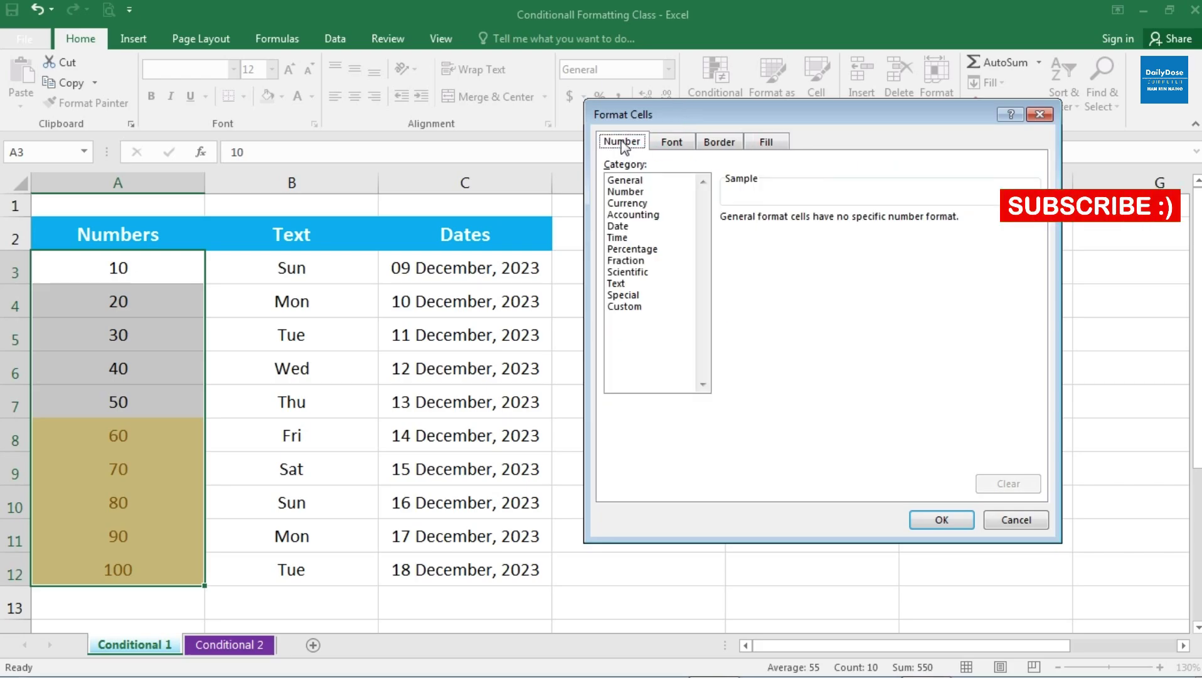
{"action": "left_click", "coordinate": [672, 142]}
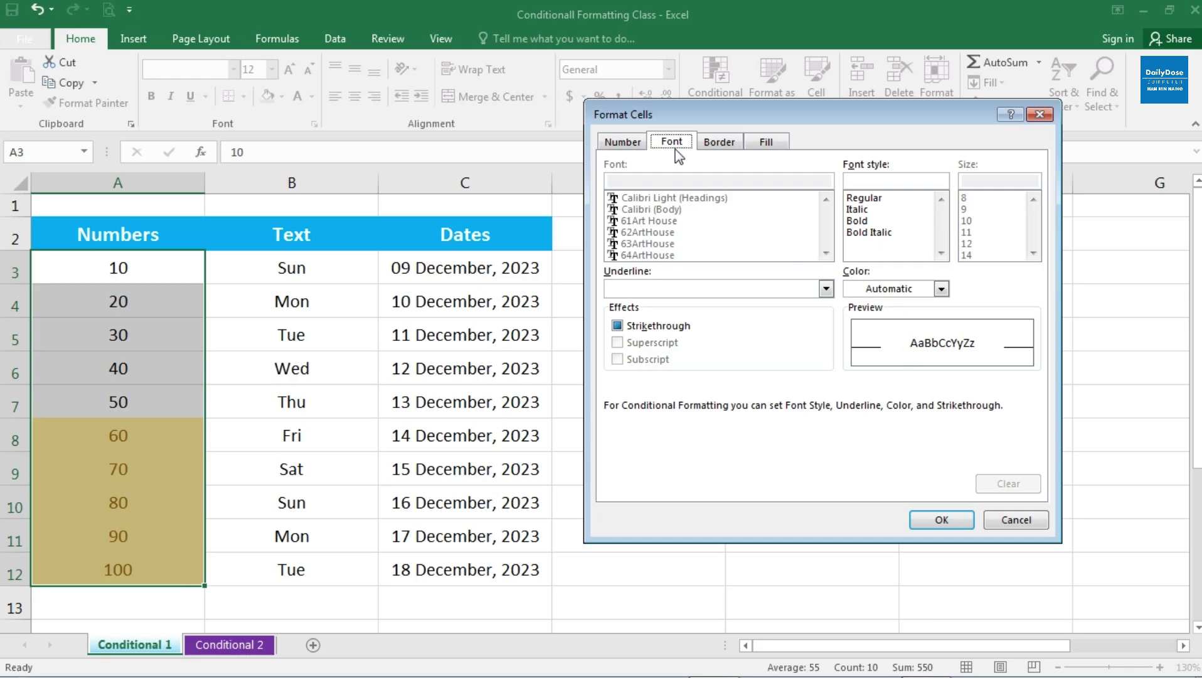
{"action": "left_click", "coordinate": [719, 146]}
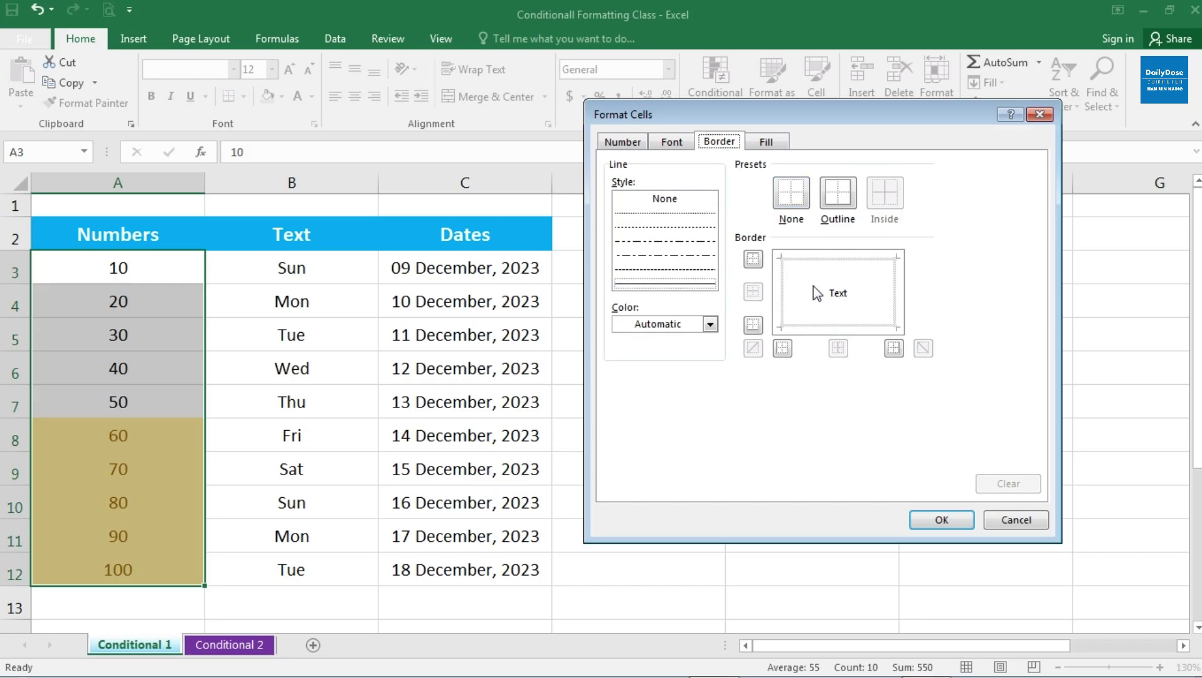
{"action": "left_click", "coordinate": [767, 145]}
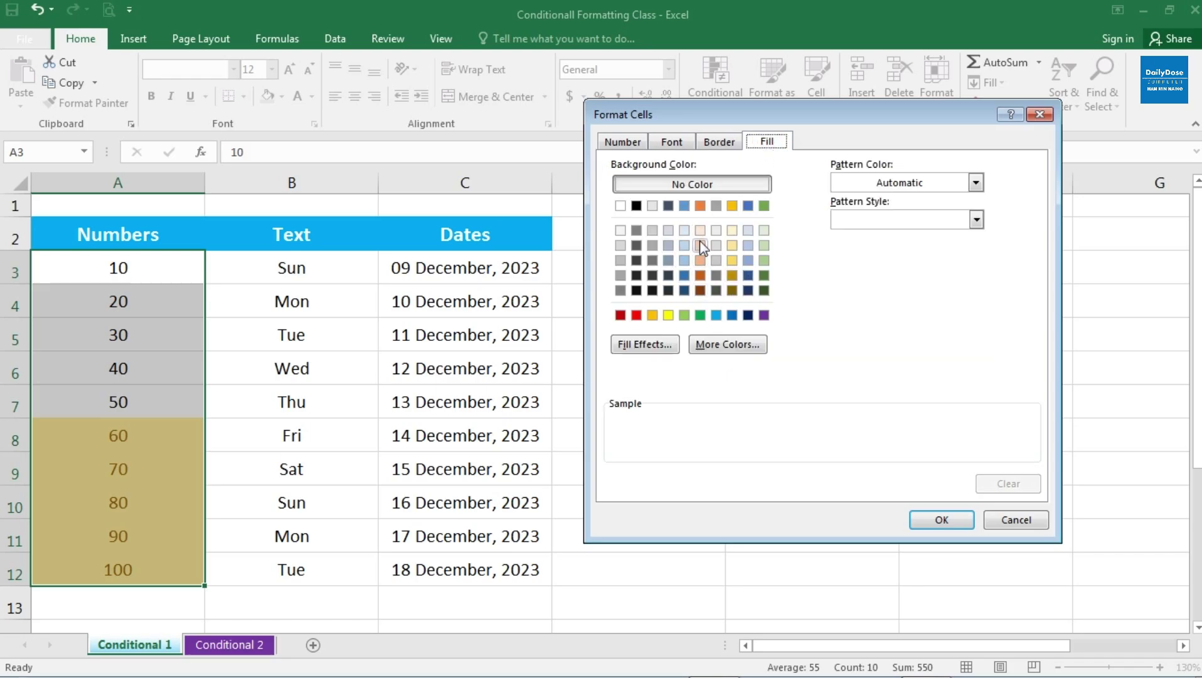
{"action": "left_click", "coordinate": [732, 260]}
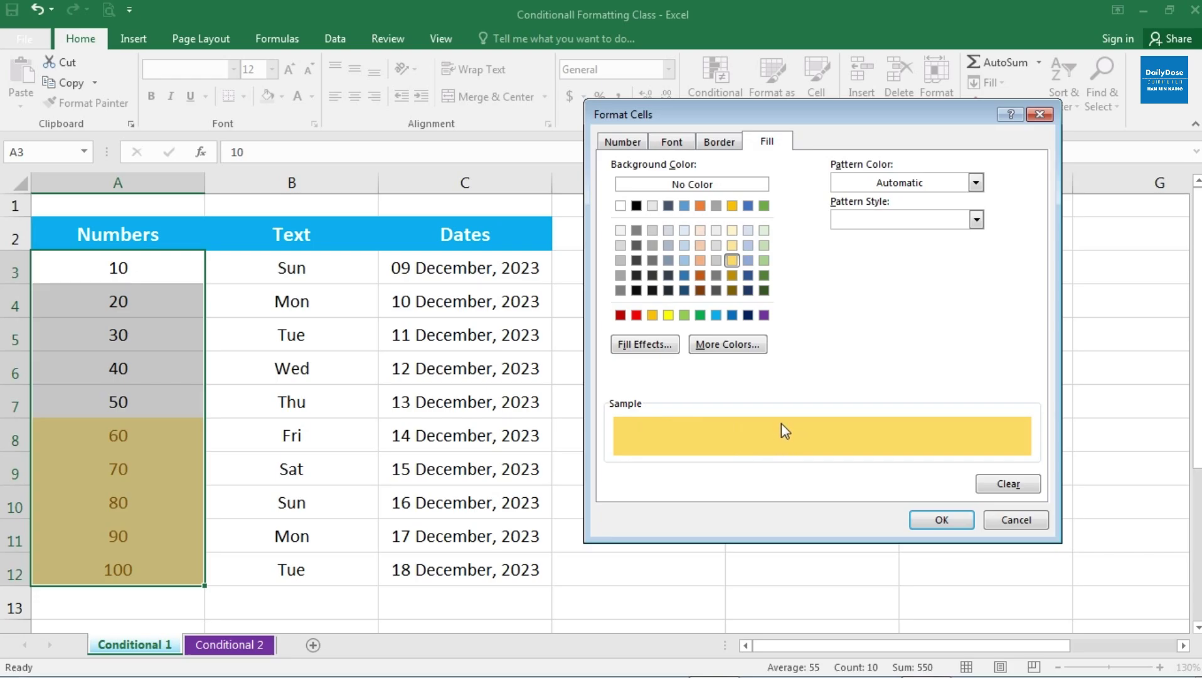
{"action": "left_click", "coordinate": [941, 521]}
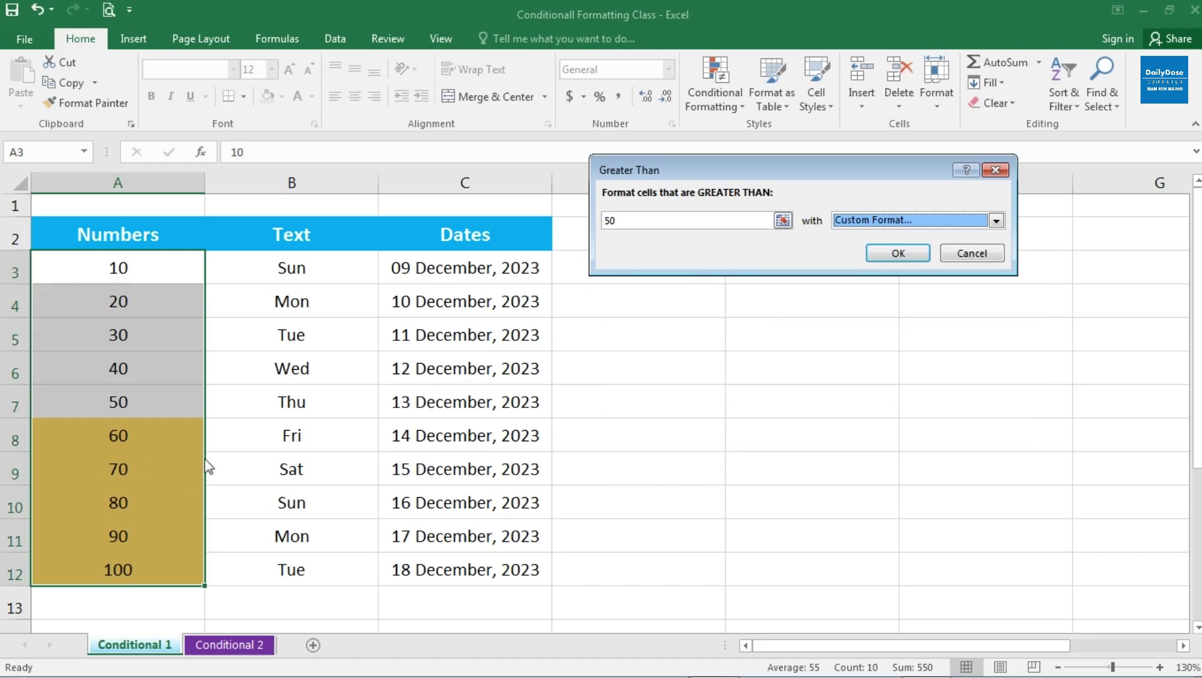
{"action": "left_click", "coordinate": [898, 254]}
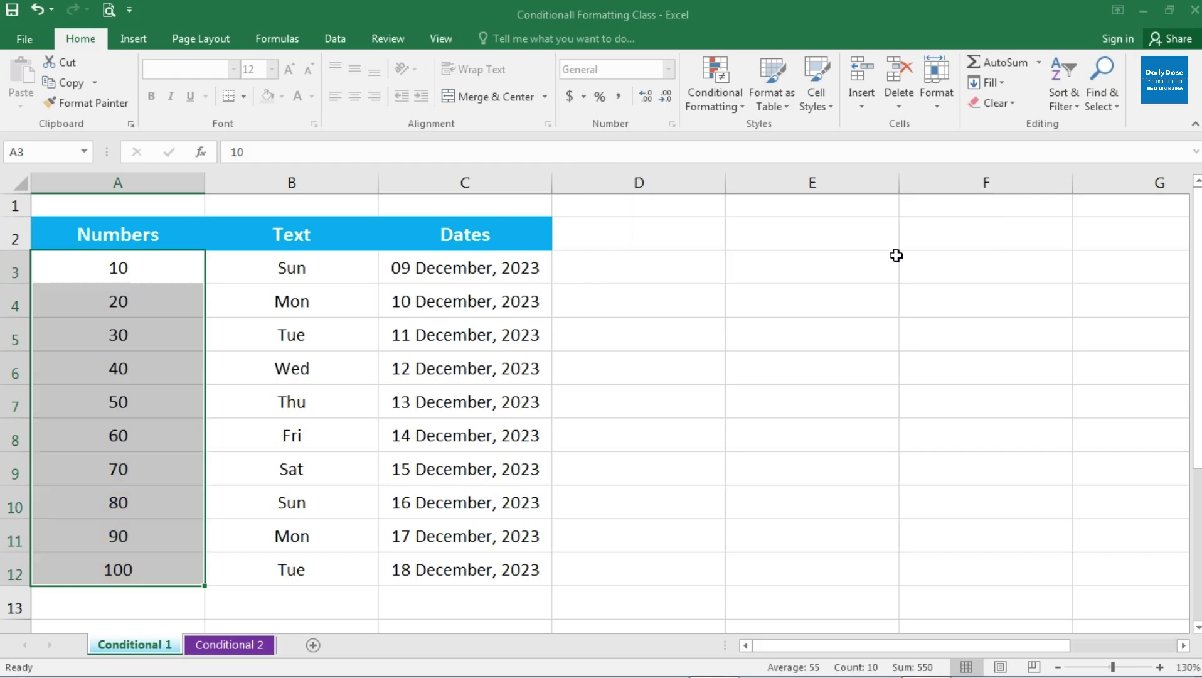
{"action": "left_click", "coordinate": [177, 435]}
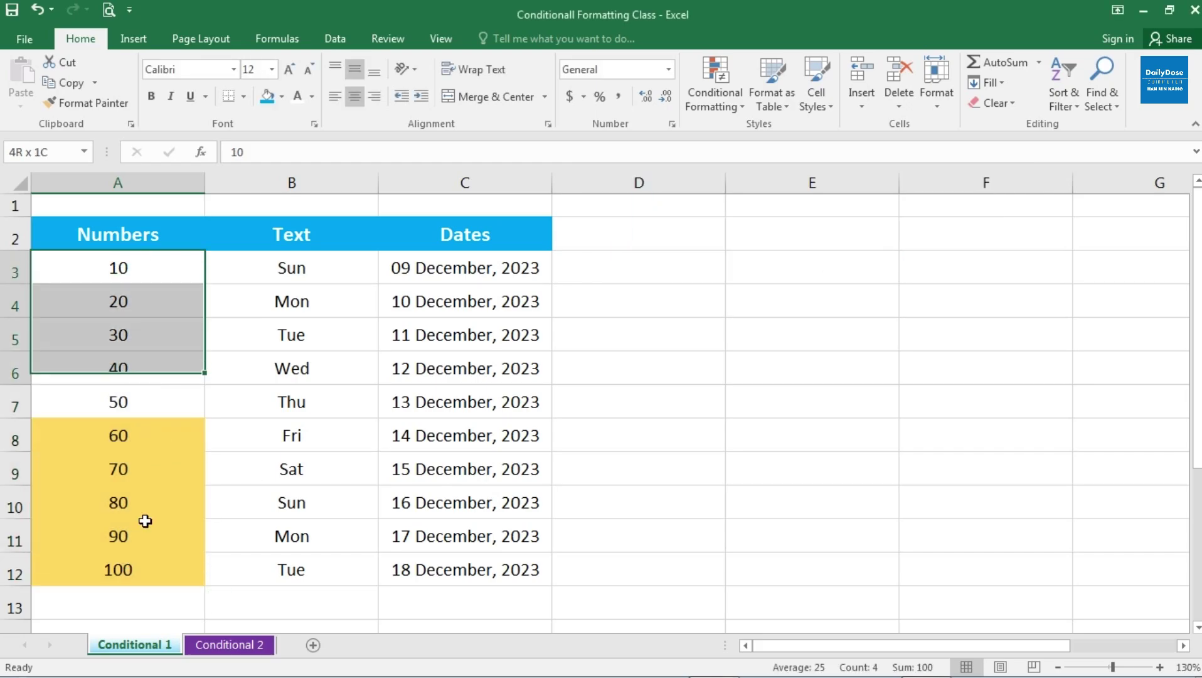
{"action": "left_click_drag", "start_coordinate": [149, 268], "coordinate": [167, 503]}
{"action": "left_click", "coordinate": [160, 443]}
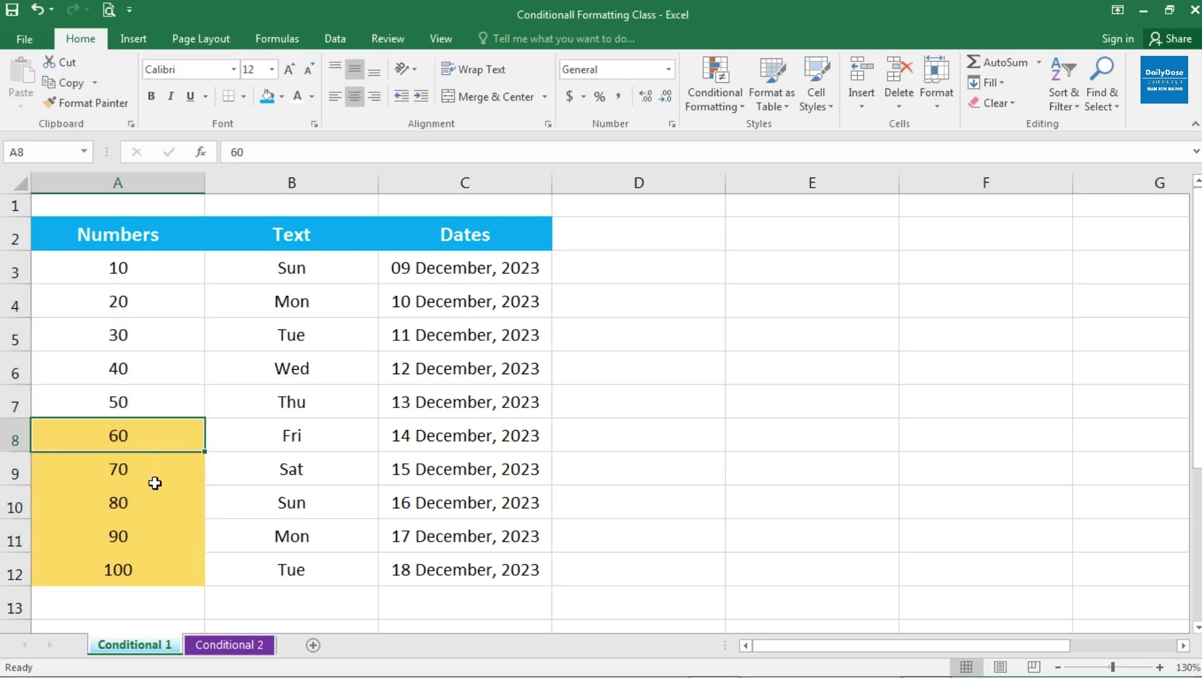
{"action": "left_click", "coordinate": [151, 505]}
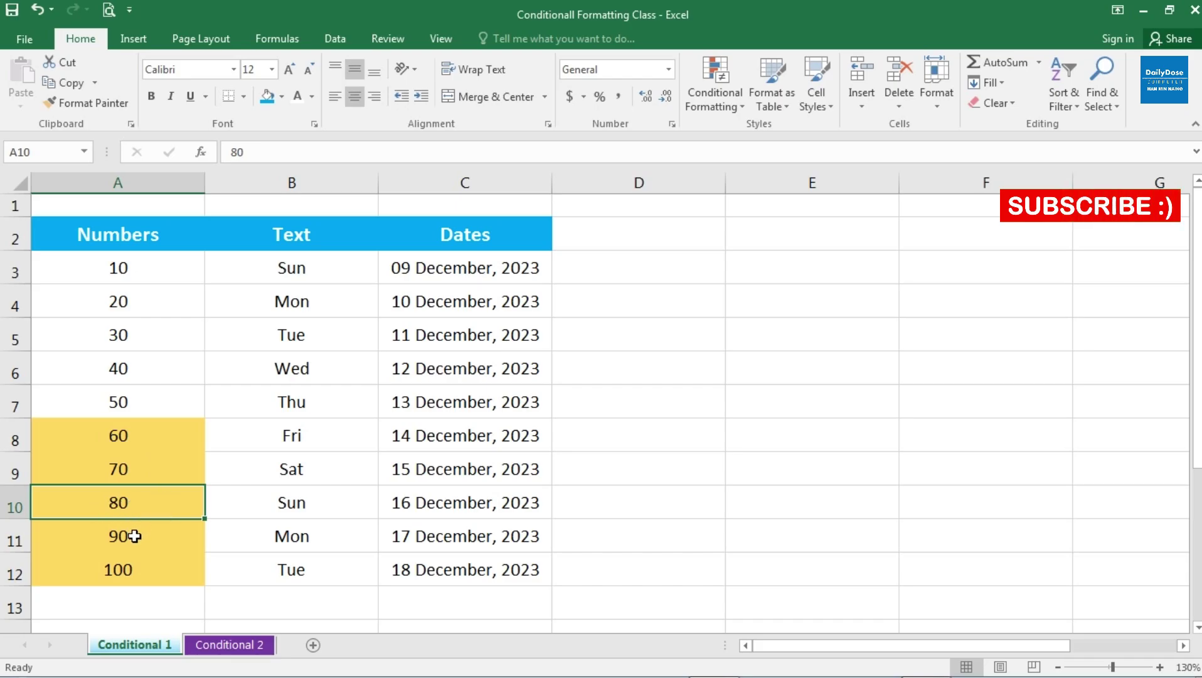
{"action": "type", "text": "3"}
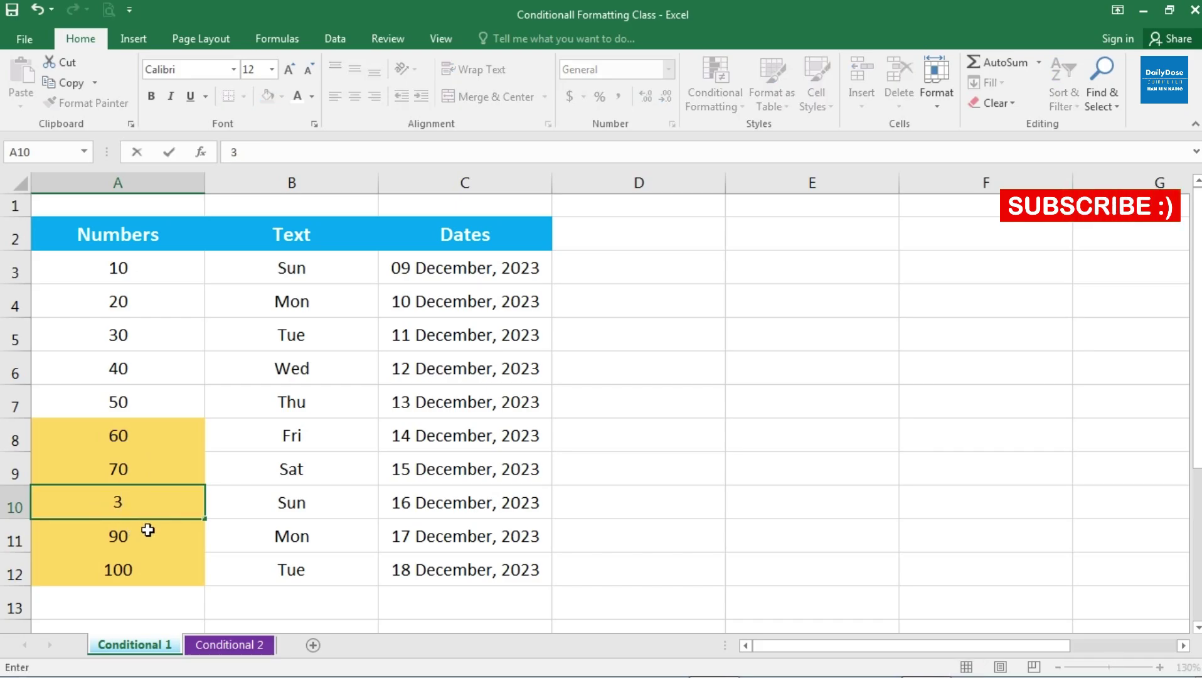
{"action": "type", "text": "0"}
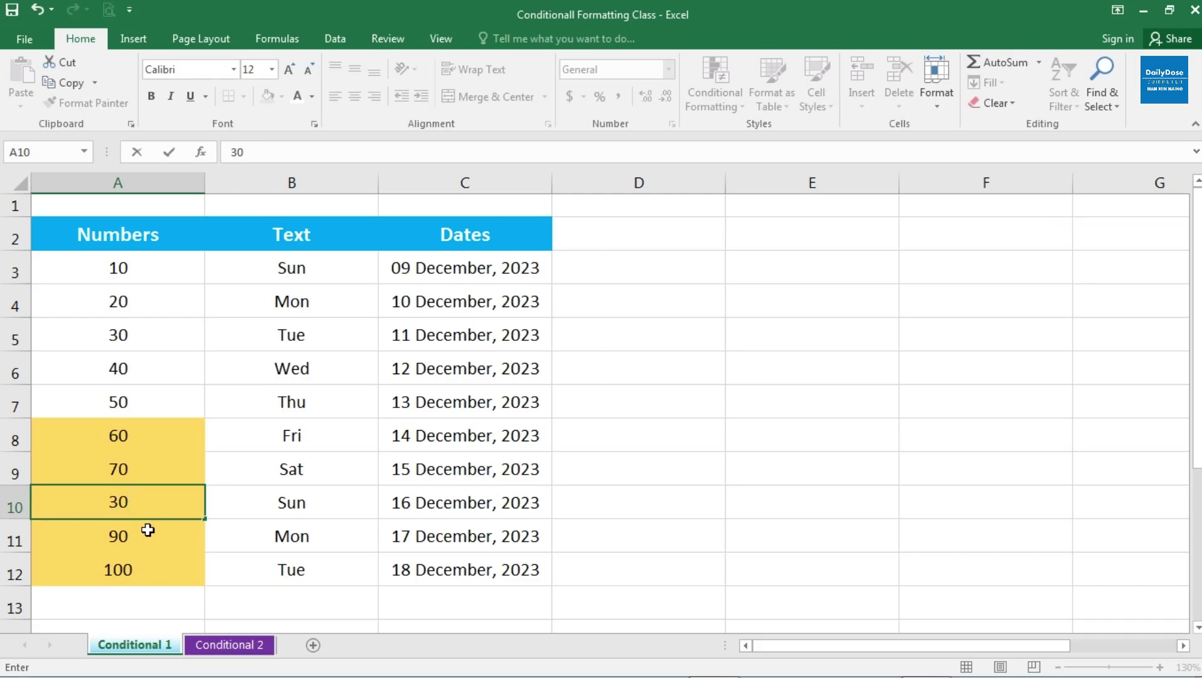
{"action": "key", "text": "Return"}
{"action": "left_click", "coordinate": [156, 511]}
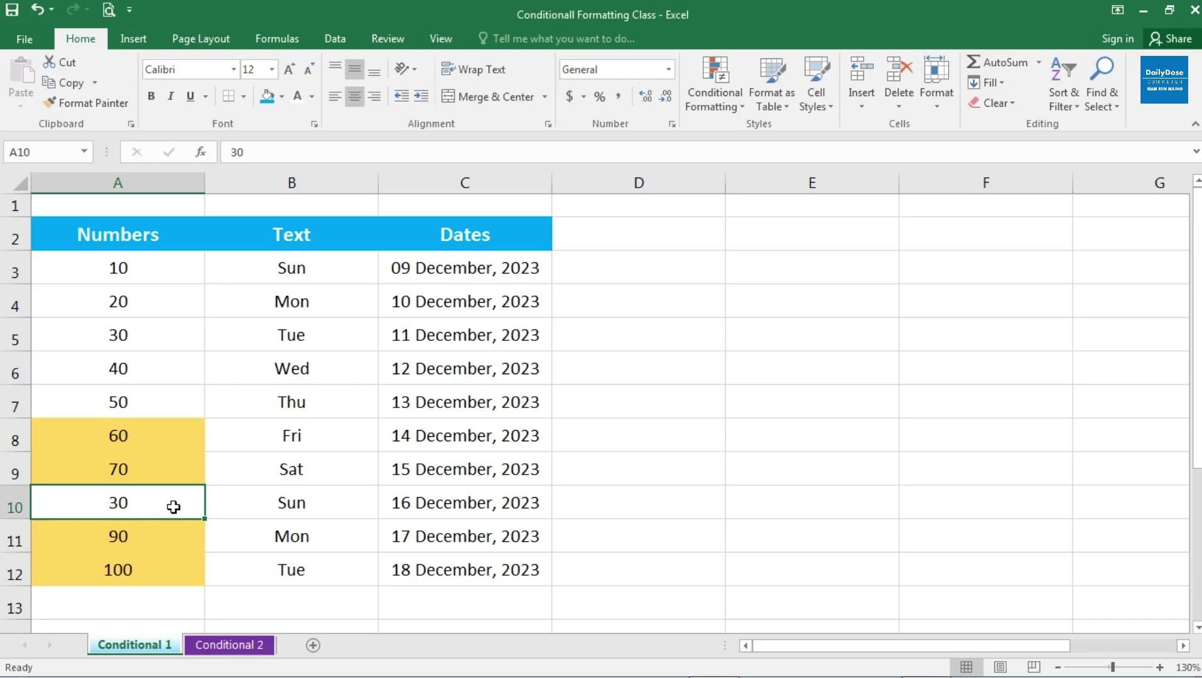
{"action": "left_click", "coordinate": [137, 314]}
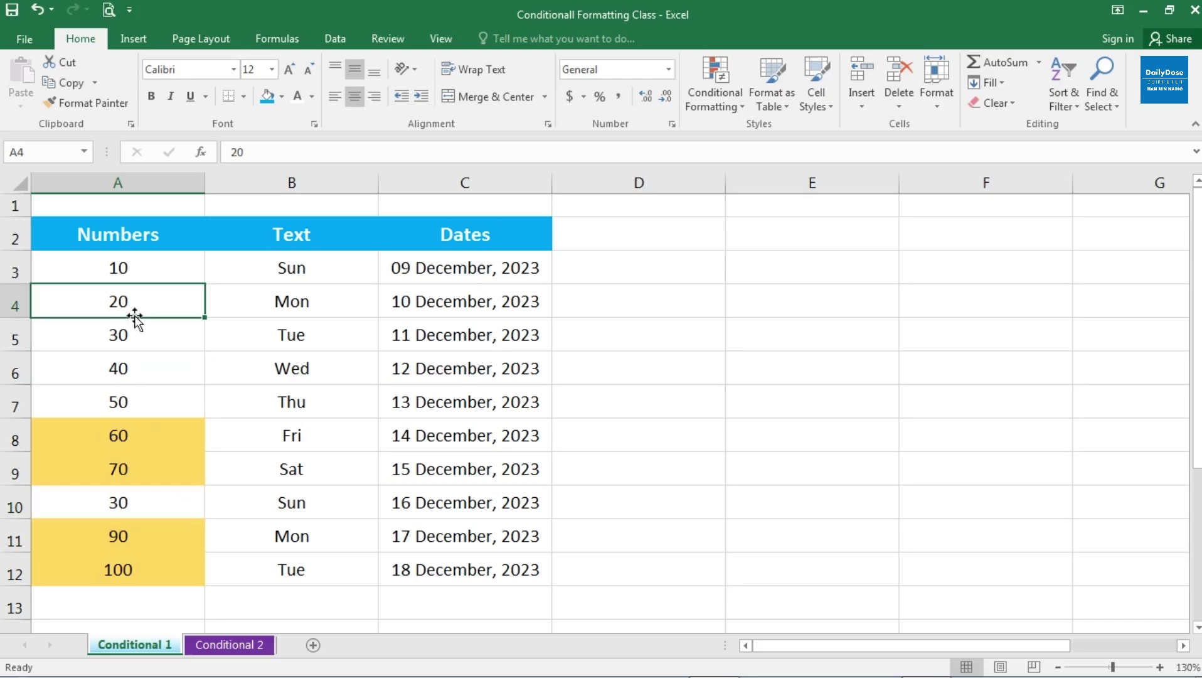
{"action": "type", "text": "70"}
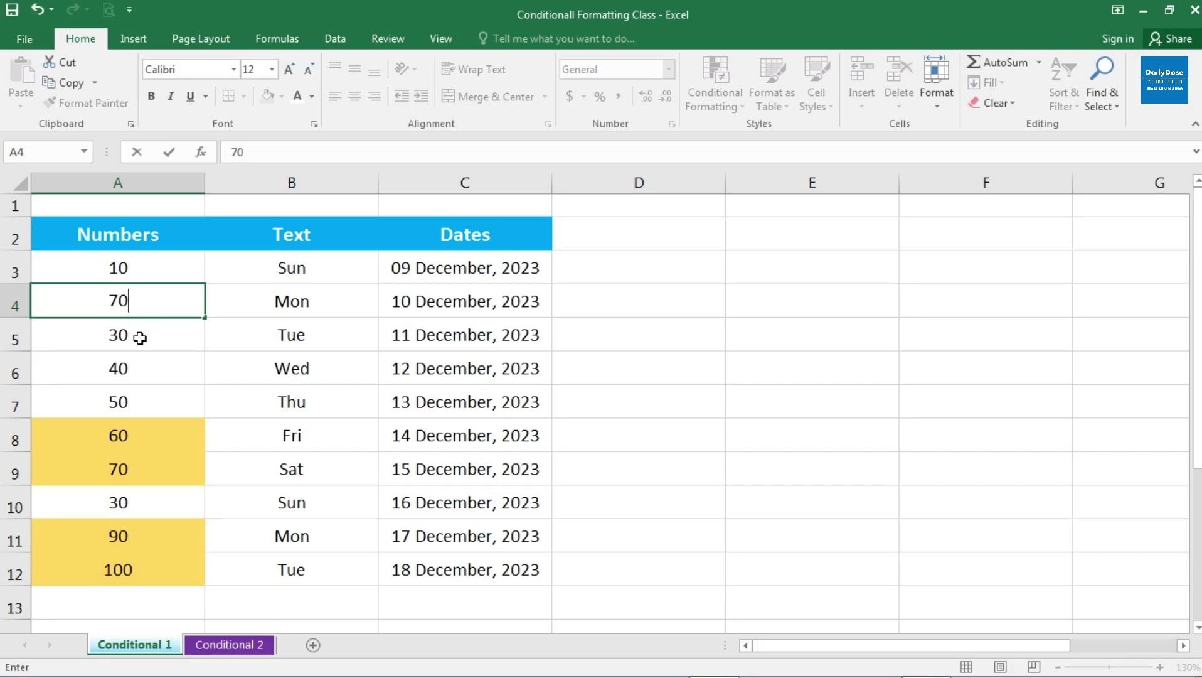
{"action": "key", "text": "Return"}
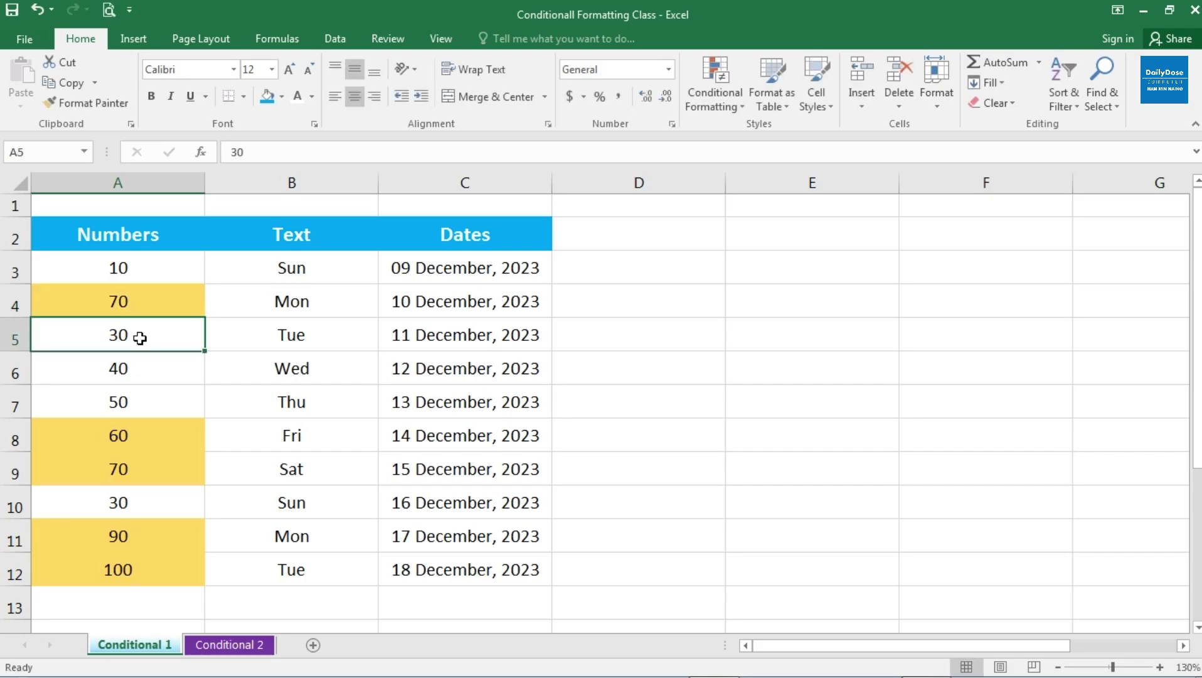
{"action": "left_click", "coordinate": [161, 319]}
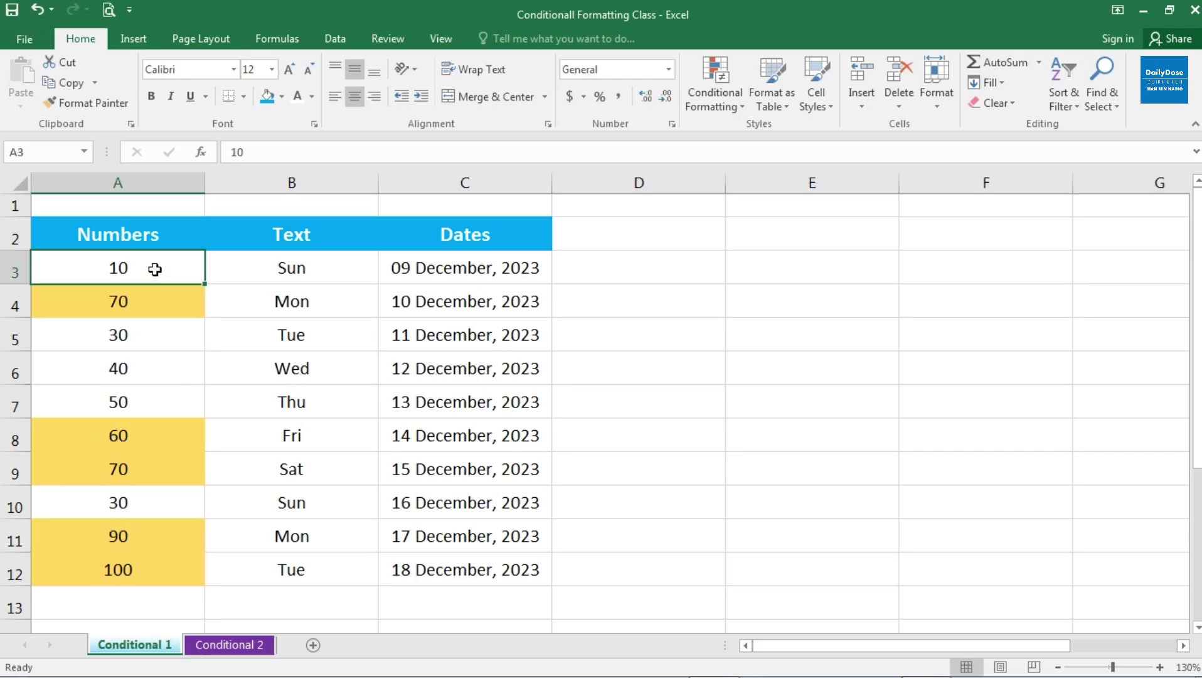
{"action": "left_click_drag", "start_coordinate": [151, 271], "coordinate": [148, 565]}
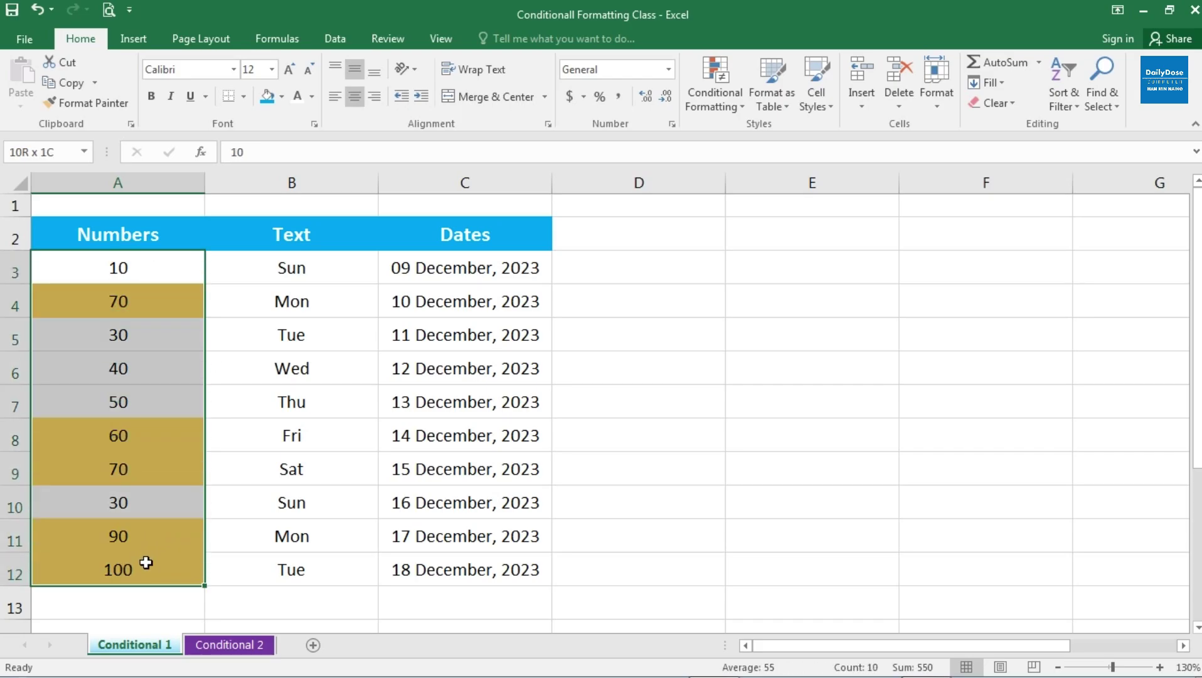
{"action": "left_click", "coordinate": [165, 371]}
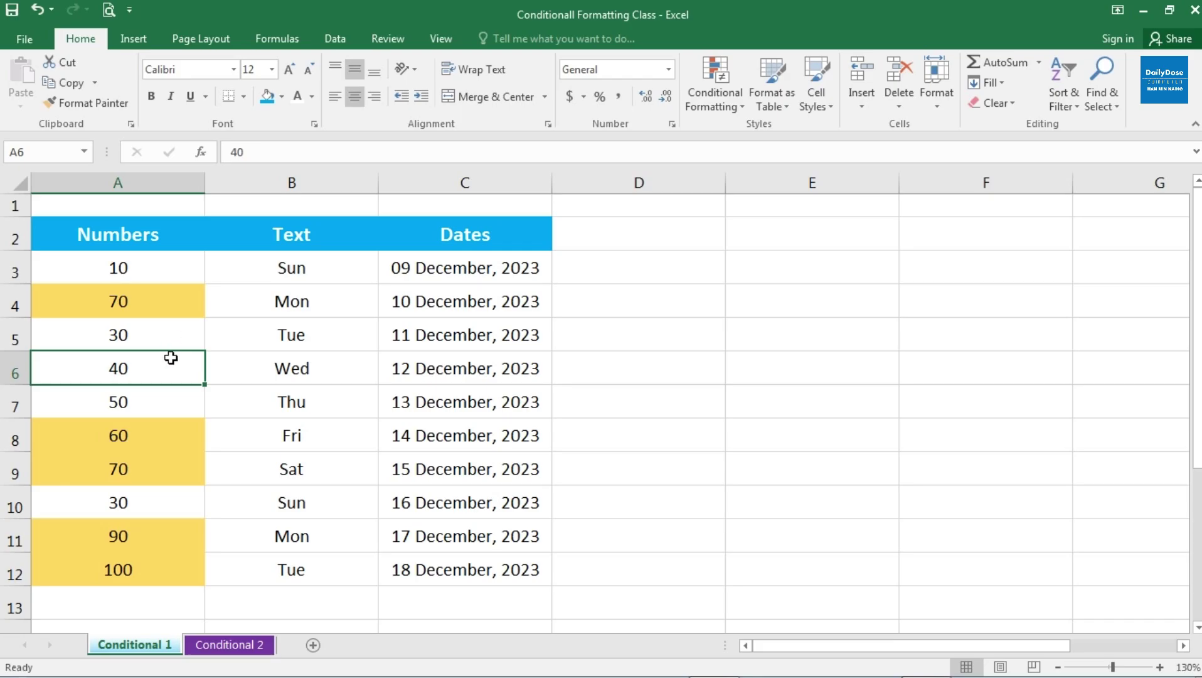
{"action": "left_click_drag", "start_coordinate": [151, 271], "coordinate": [138, 568]}
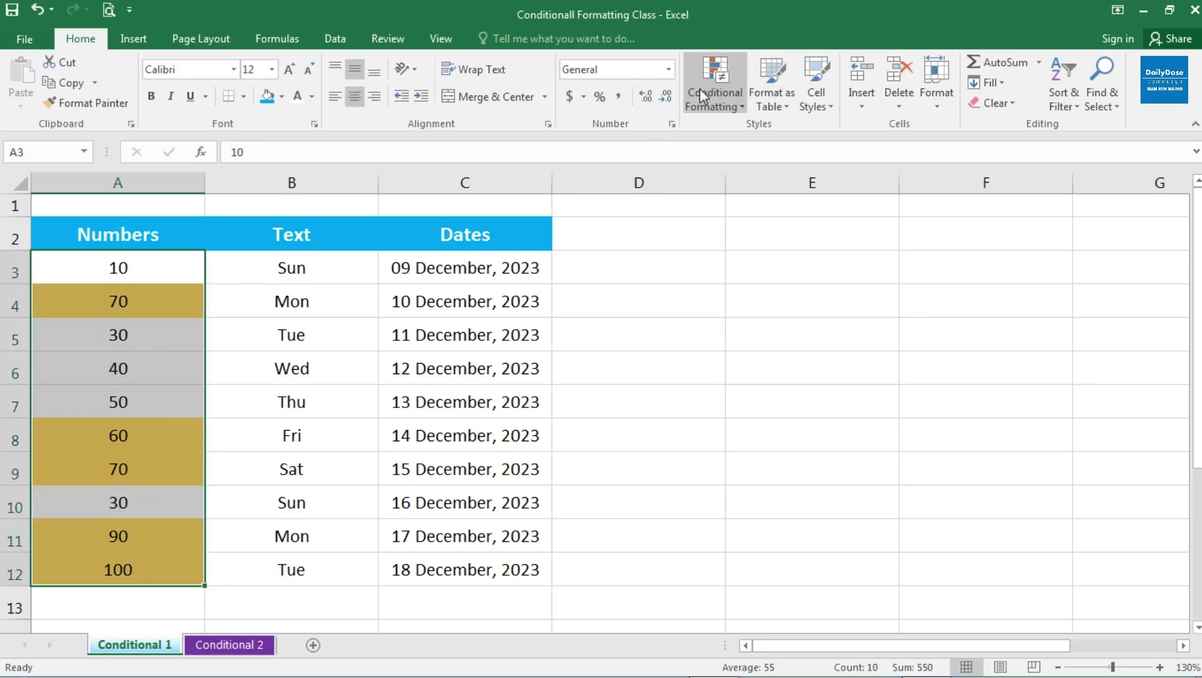
{"action": "left_click", "coordinate": [726, 110]}
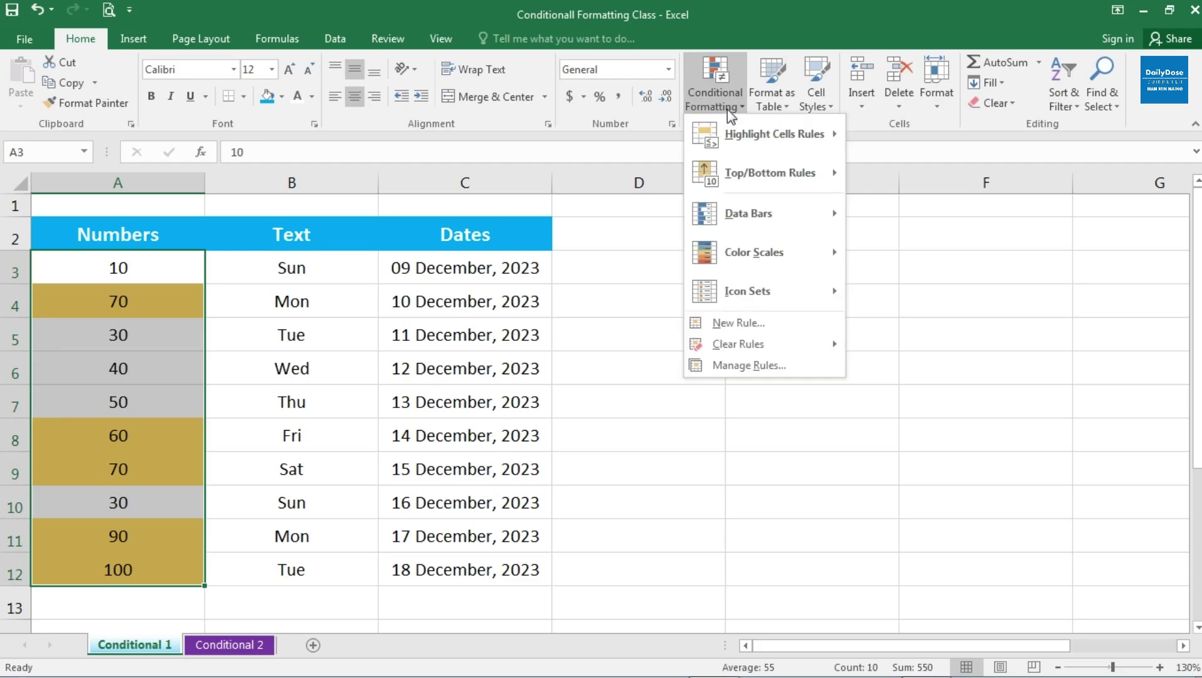
{"action": "mouse_move", "coordinate": [765, 135]}
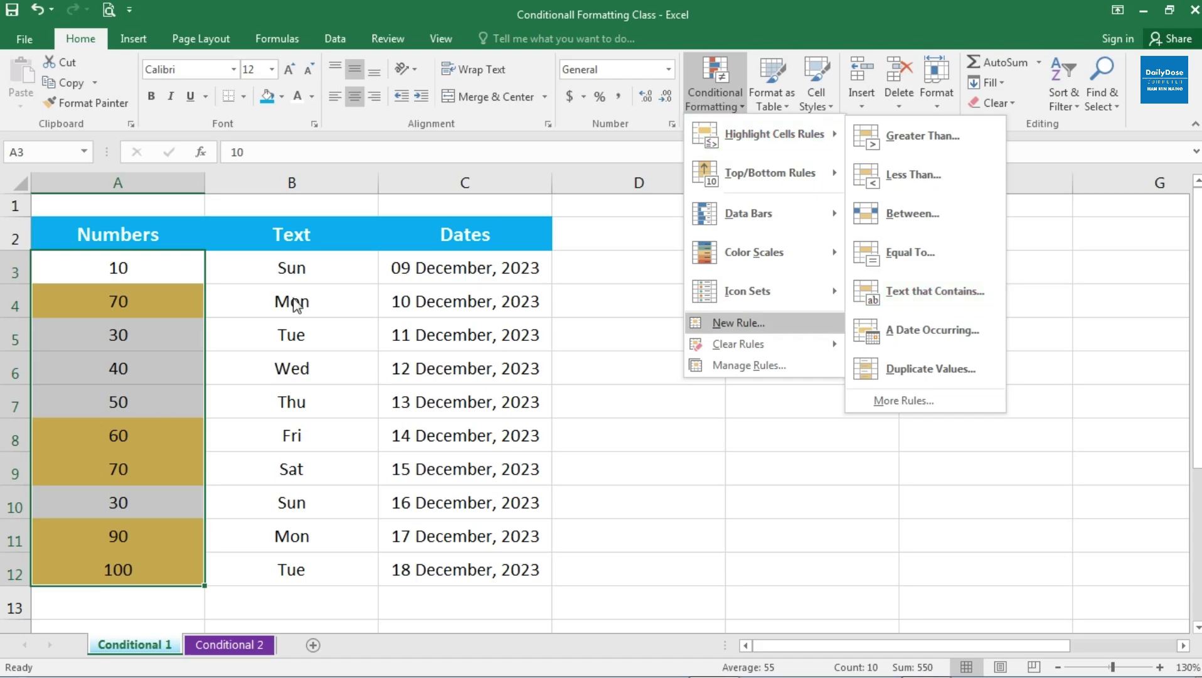
{"action": "left_click", "coordinate": [302, 237]}
{"action": "left_click", "coordinate": [302, 237]}
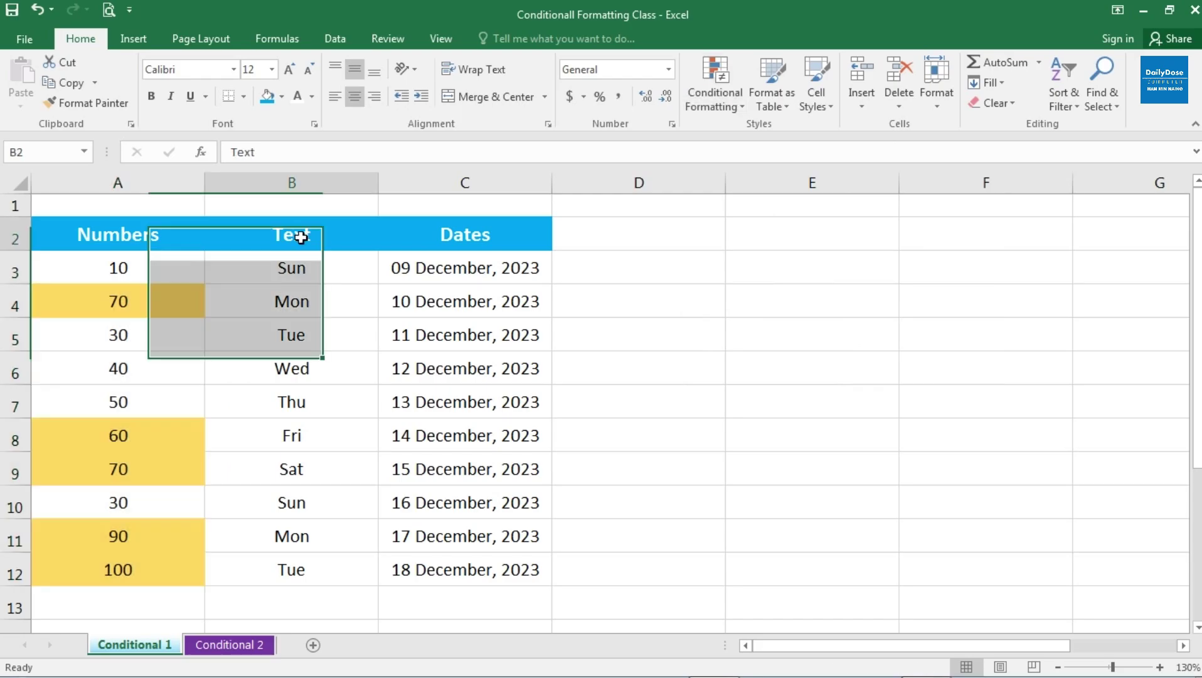
Select the day names in B3:B12 and start a Text That Contains rule
{"action": "left_click", "coordinate": [311, 274]}
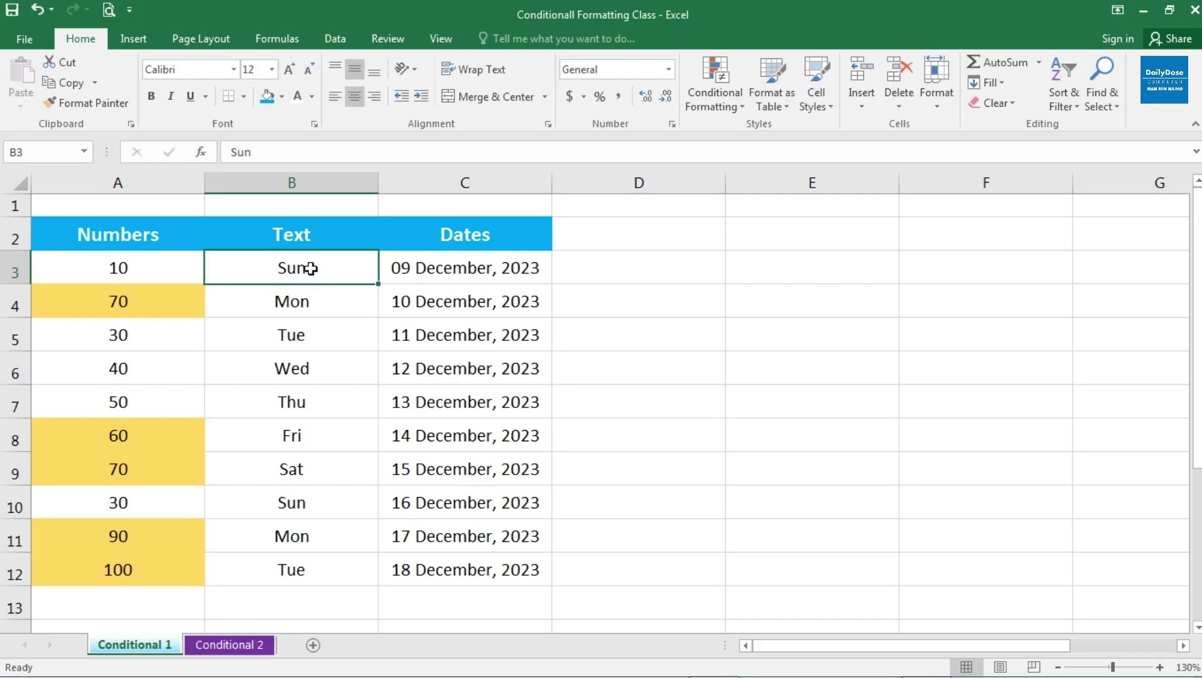
{"action": "left_click_drag", "start_coordinate": [310, 270], "coordinate": [300, 561]}
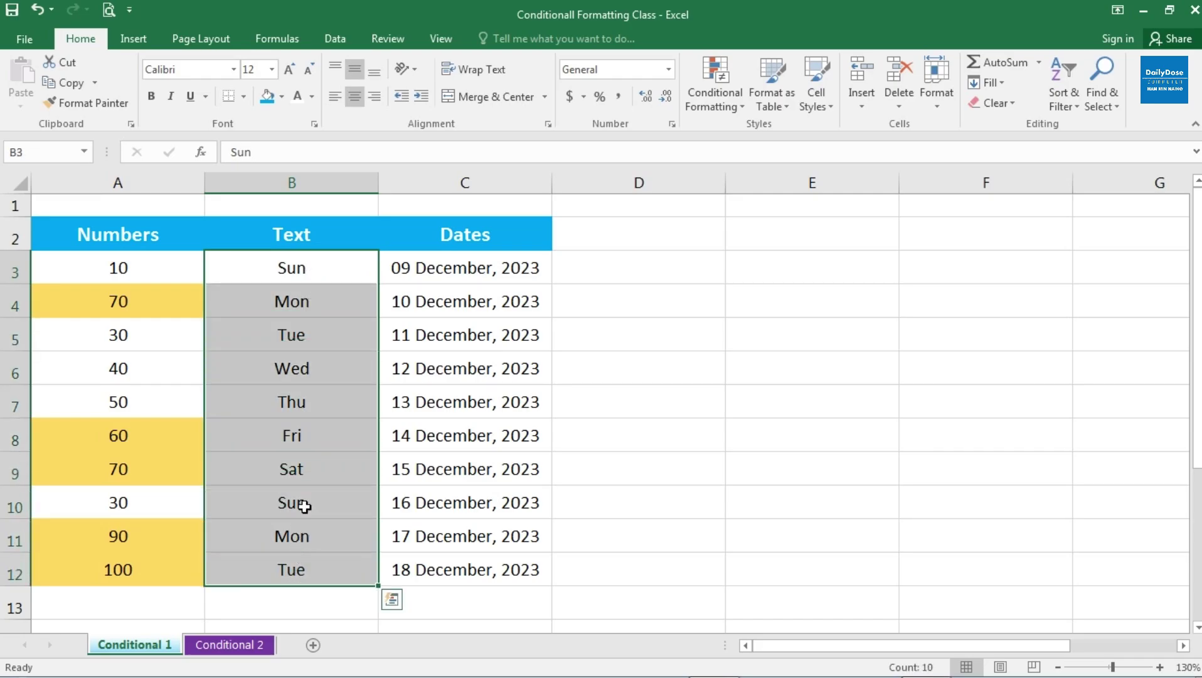
{"action": "left_click", "coordinate": [320, 278]}
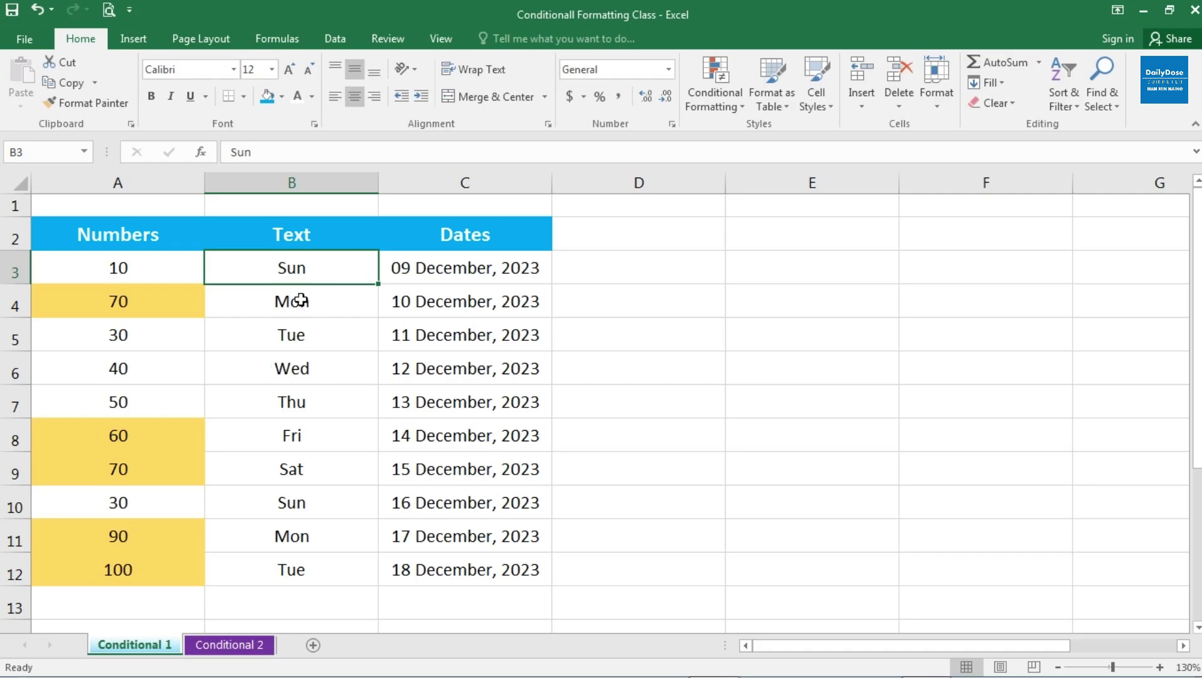
{"action": "left_click_drag", "start_coordinate": [292, 268], "coordinate": [333, 568]}
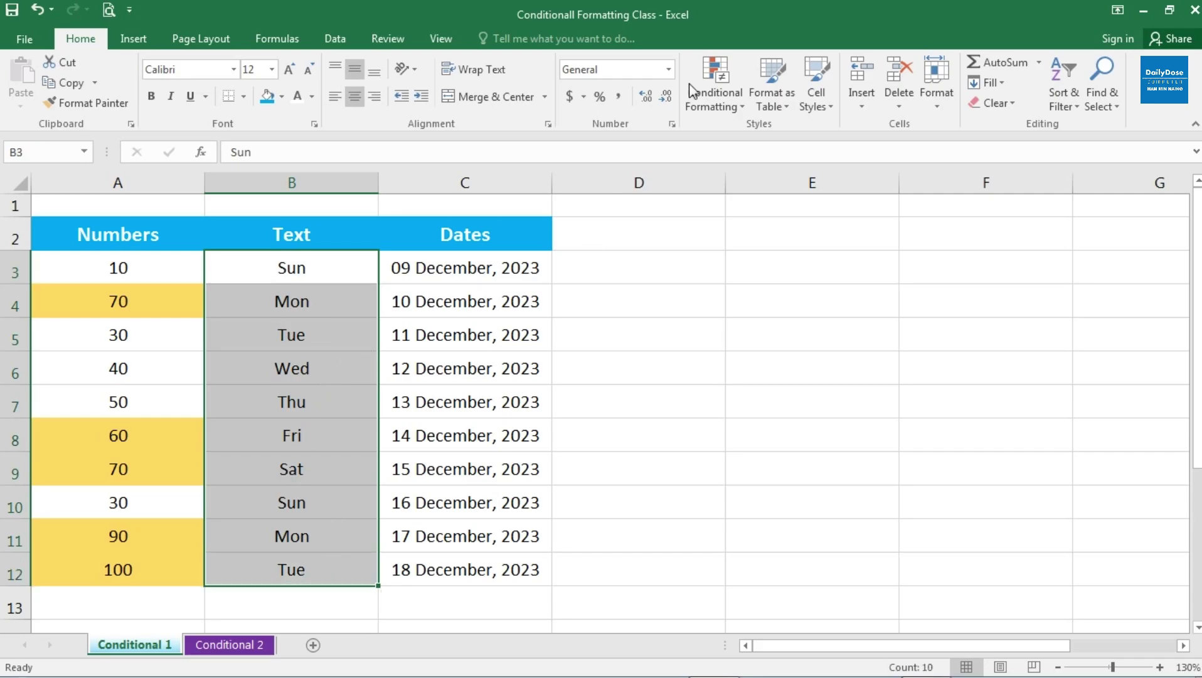
{"action": "left_click", "coordinate": [712, 111]}
{"action": "mouse_move", "coordinate": [773, 134]}
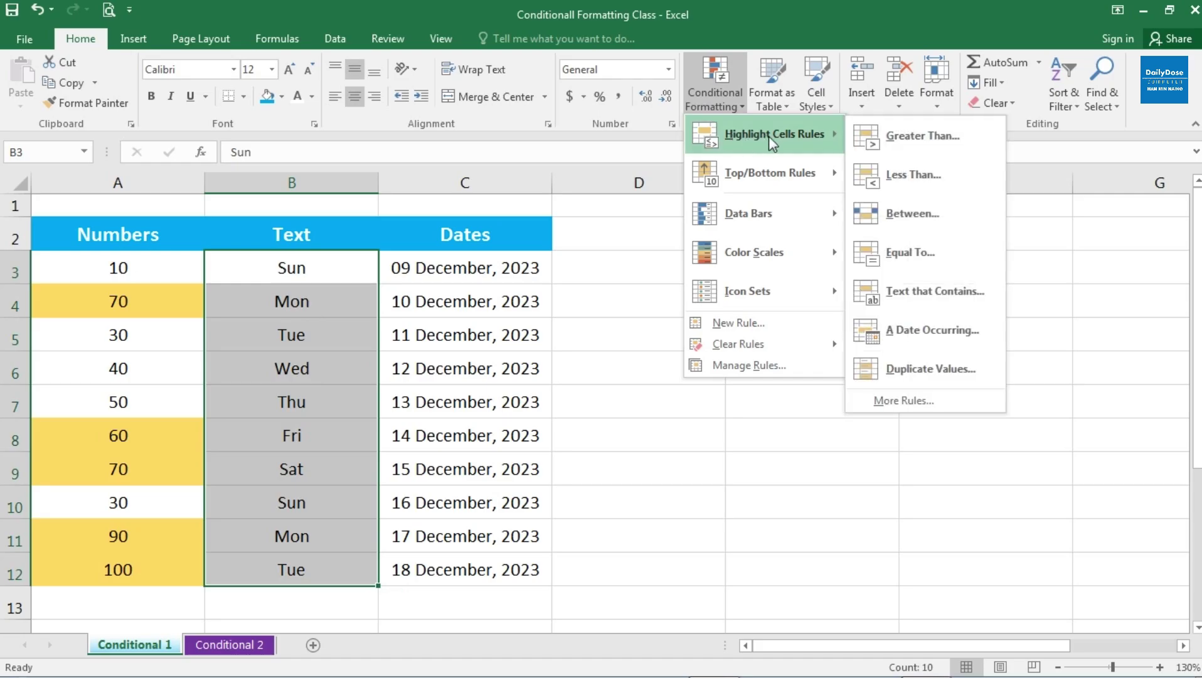
{"action": "left_click", "coordinate": [935, 293]}
Set the Text That Contains rule to Fri with Light Red Fill and Dark Red Text, and apply it
{"action": "left_click_drag", "start_coordinate": [730, 174], "coordinate": [738, 174]}
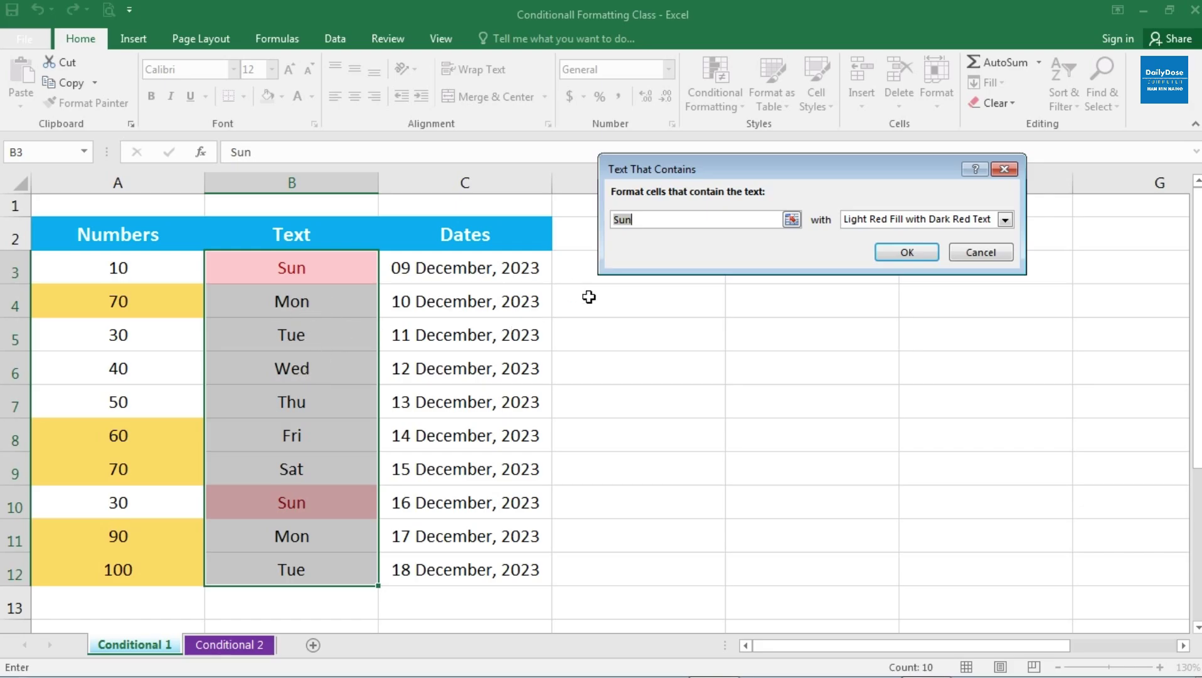
{"action": "key", "text": "BackSpace"}
{"action": "type", "text": "Mon"}
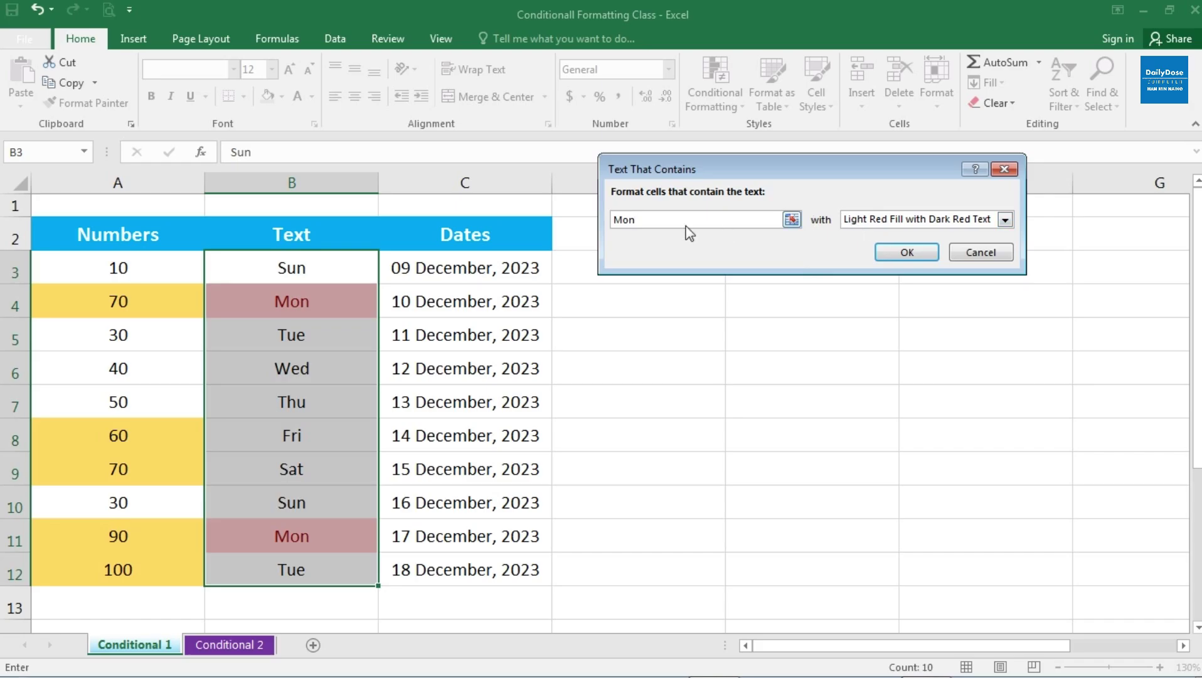
{"action": "double_click", "coordinate": [650, 220]}
{"action": "key", "text": "BackSpace"}
{"action": "type", "text": "Fri"}
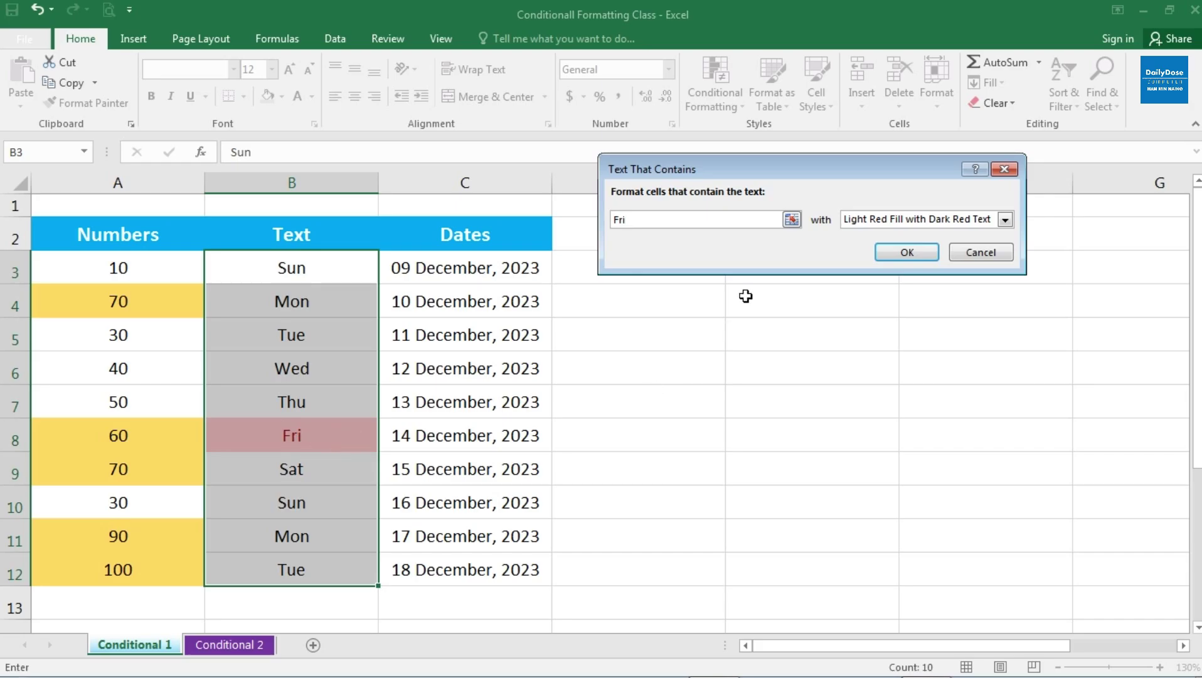
{"action": "left_click", "coordinate": [907, 254]}
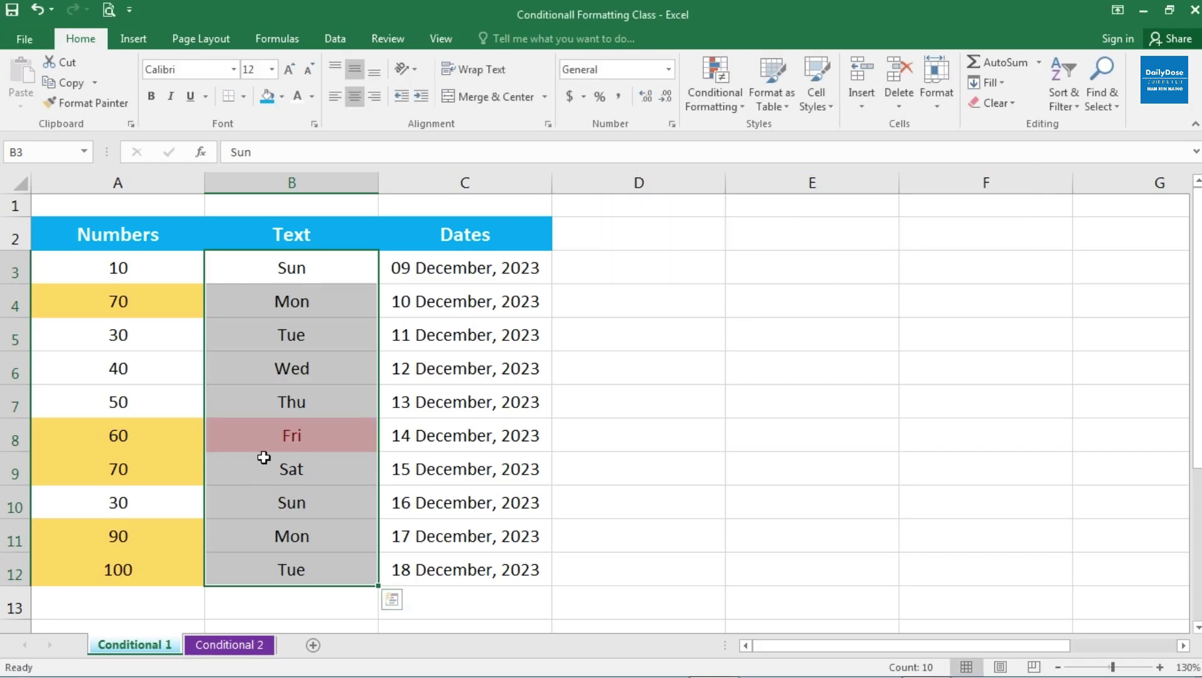
Enter Fri in B11 and Tue in B8
{"action": "left_click", "coordinate": [308, 432]}
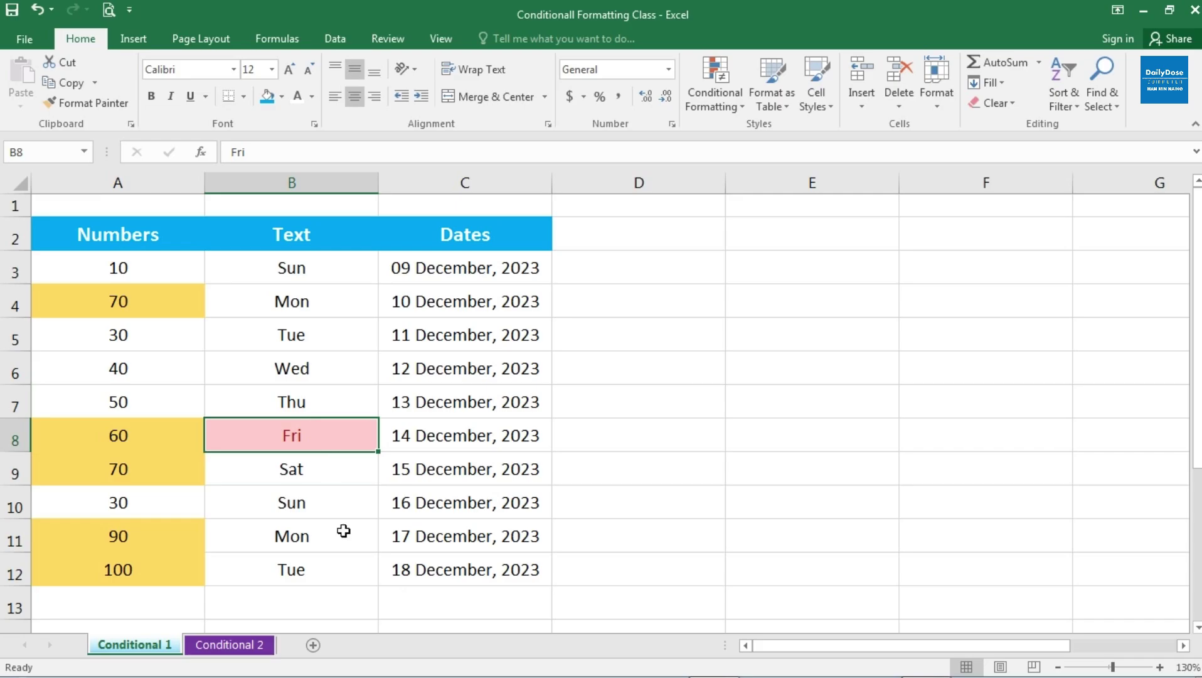
{"action": "left_click", "coordinate": [300, 540]}
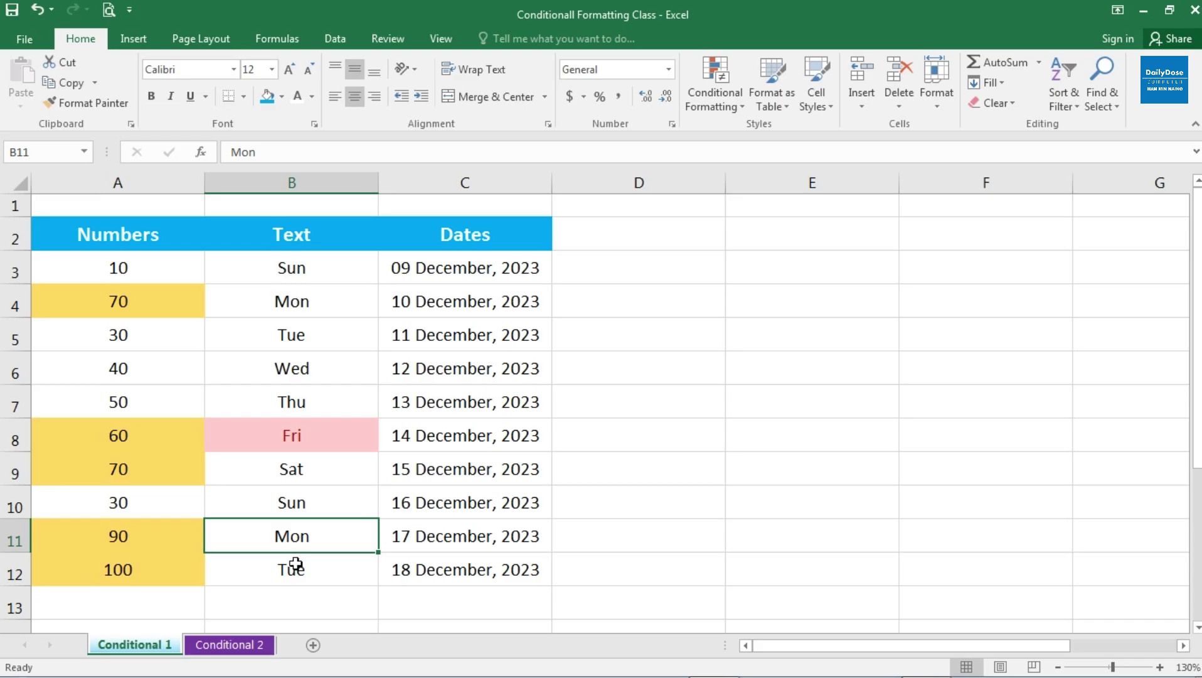
{"action": "type", "text": "Fri"}
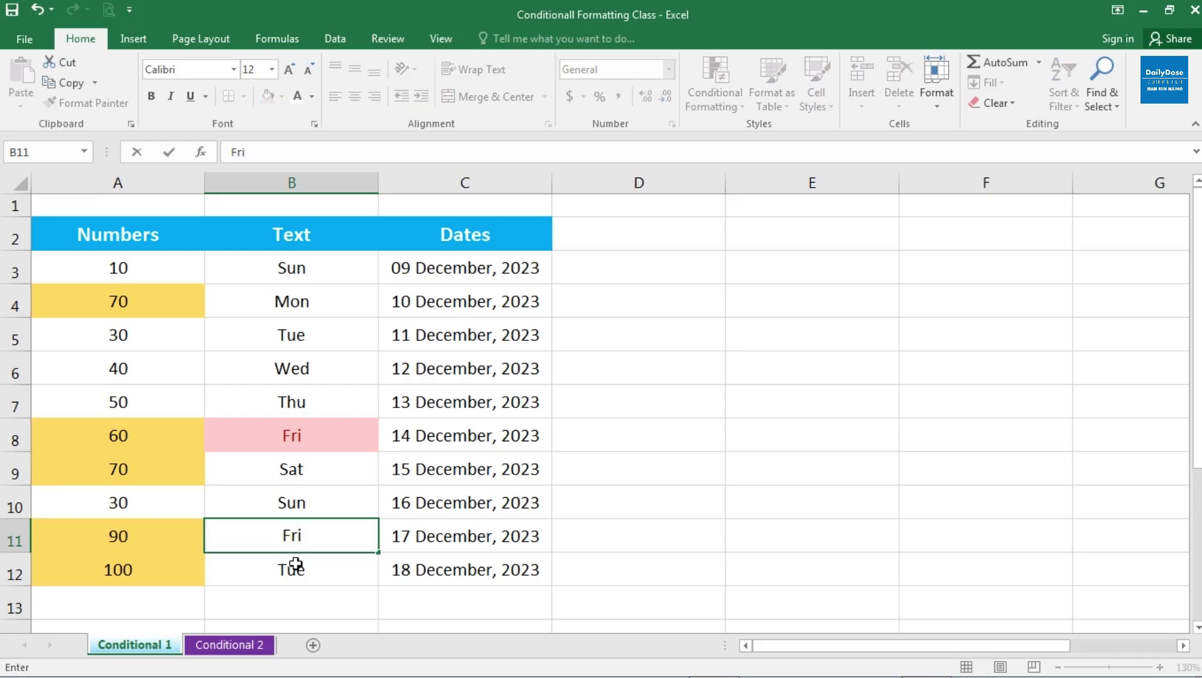
{"action": "left_click", "coordinate": [295, 565]}
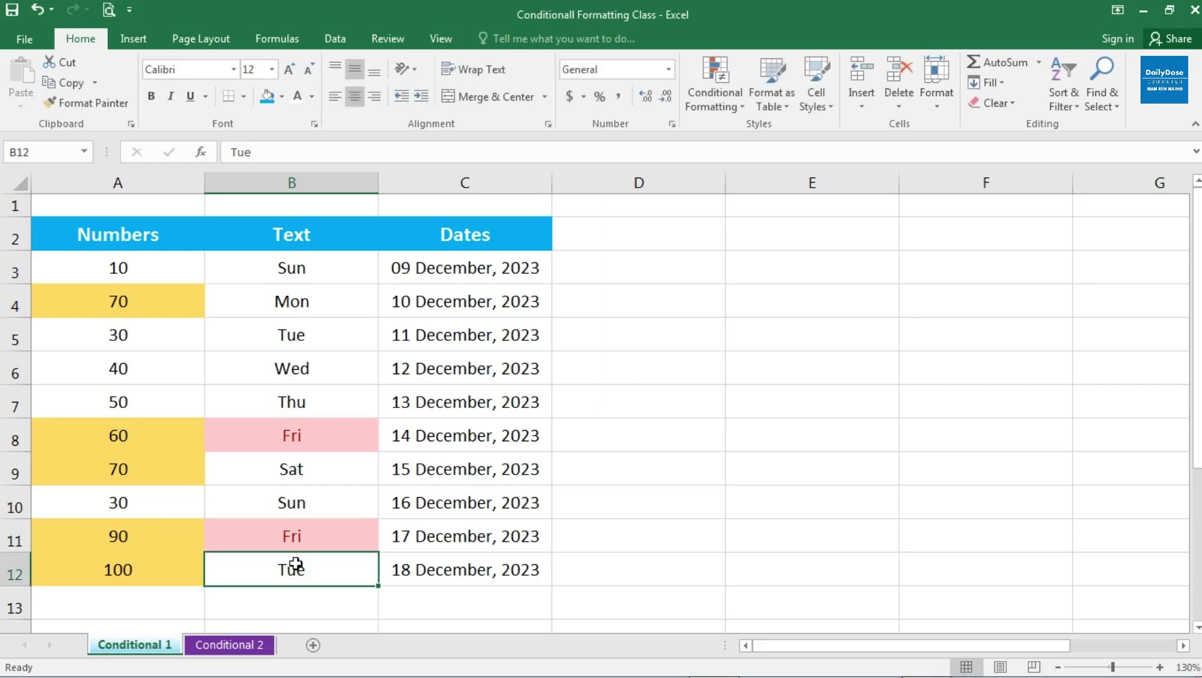
{"action": "left_click", "coordinate": [310, 541]}
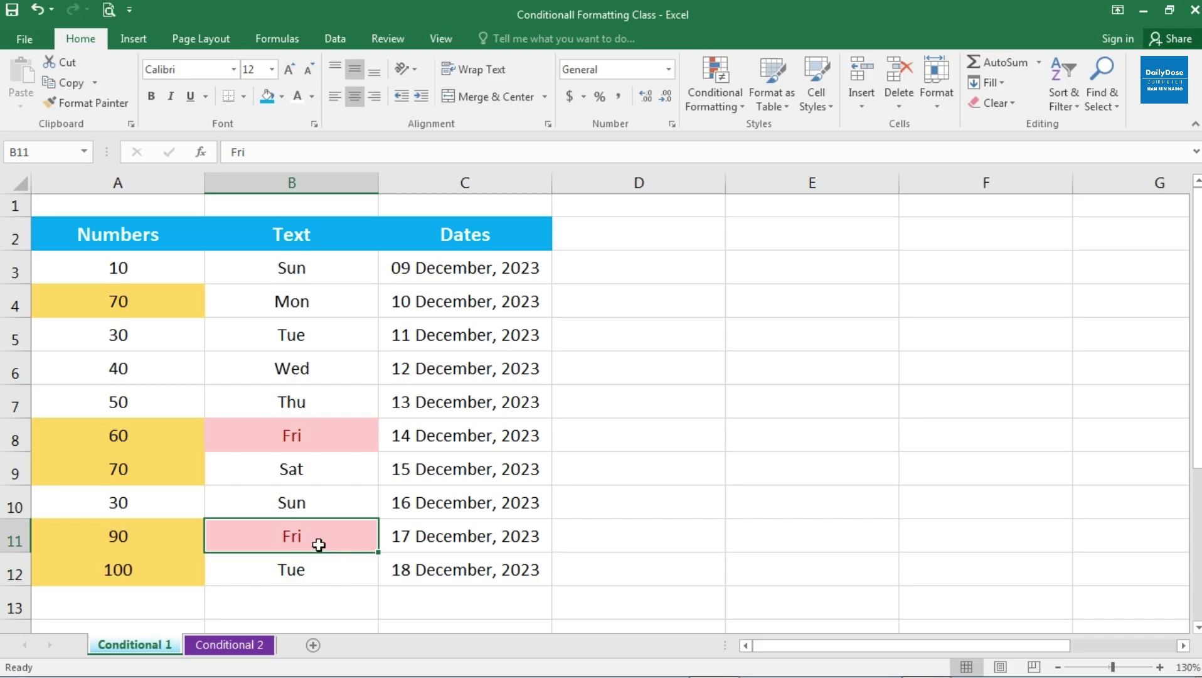
{"action": "left_click", "coordinate": [315, 448]}
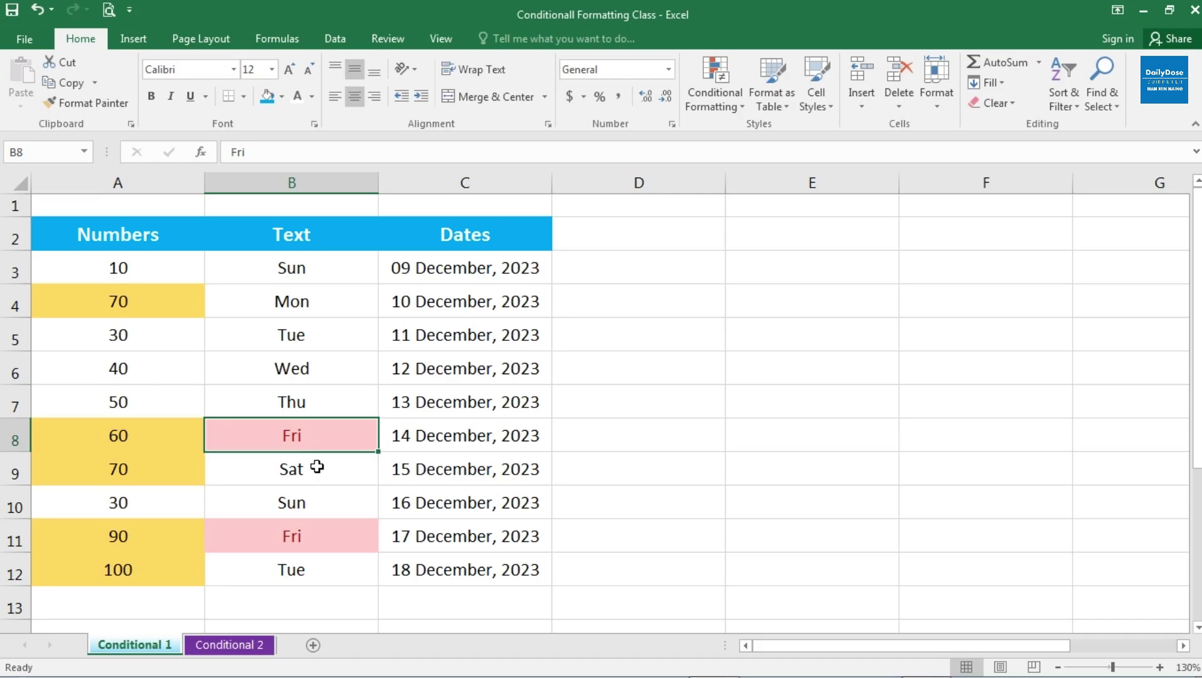
{"action": "type", "text": "Tue"}
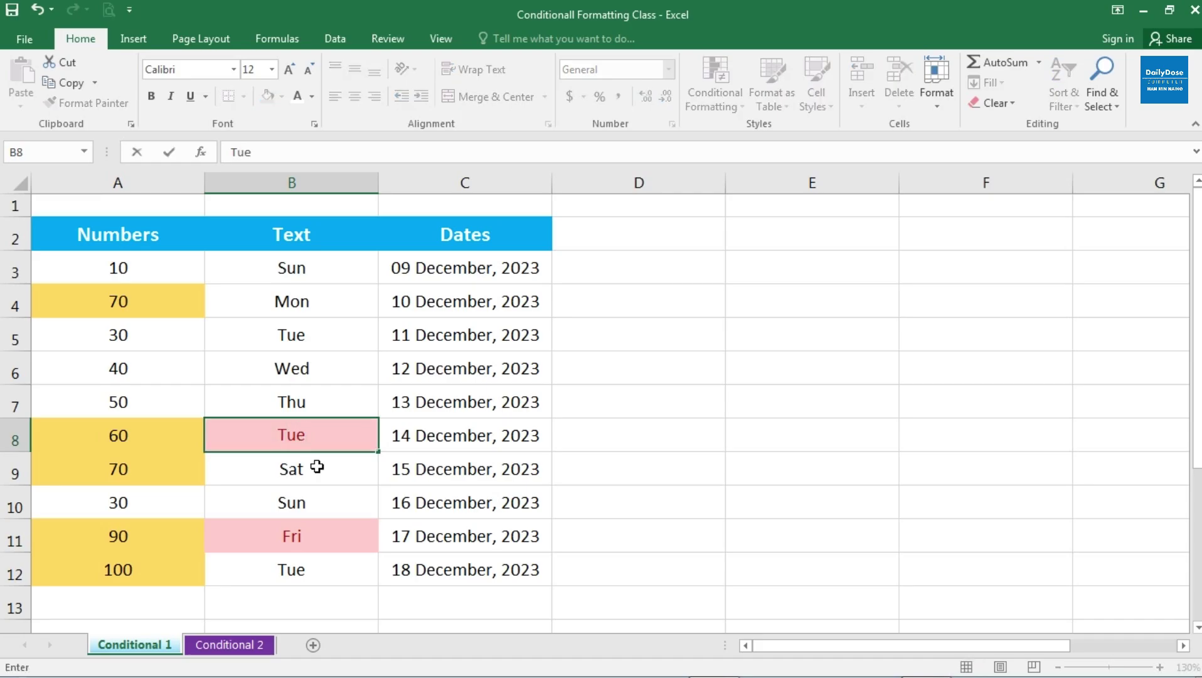
{"action": "key", "text": "Return"}
{"action": "key", "text": "Up"}
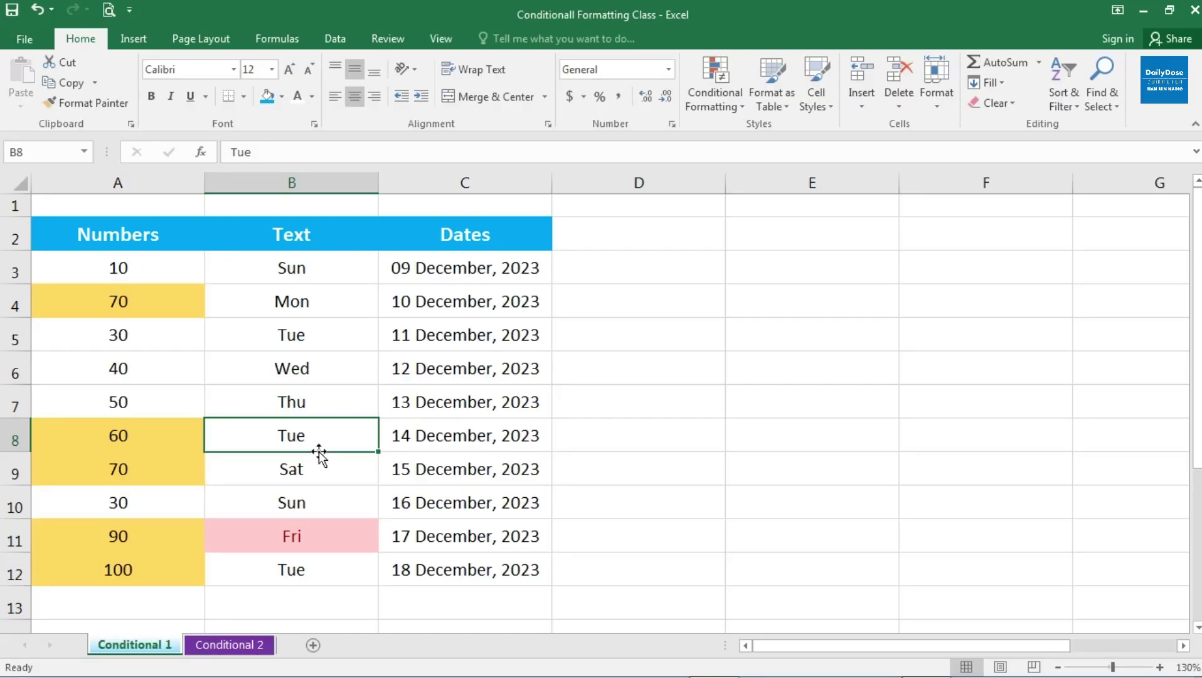
Select the dates in column C and start an A Date Occurring rule
{"action": "left_click", "coordinate": [140, 238]}
{"action": "left_click", "coordinate": [146, 269]}
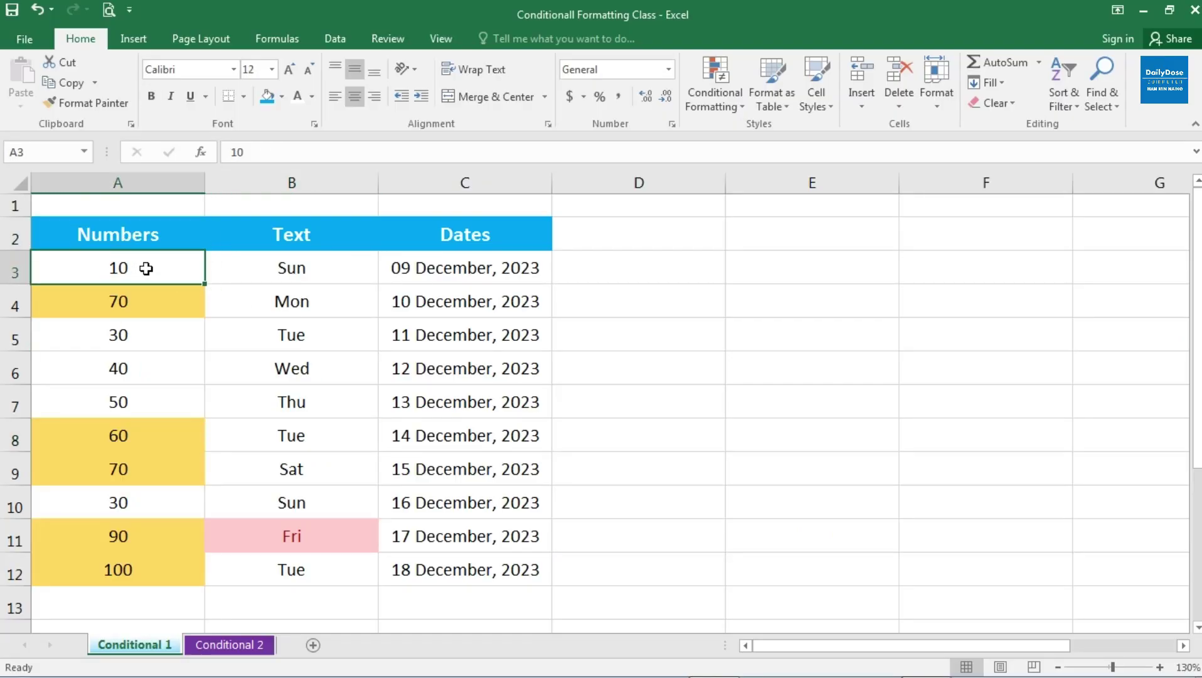
{"action": "left_click", "coordinate": [249, 276]}
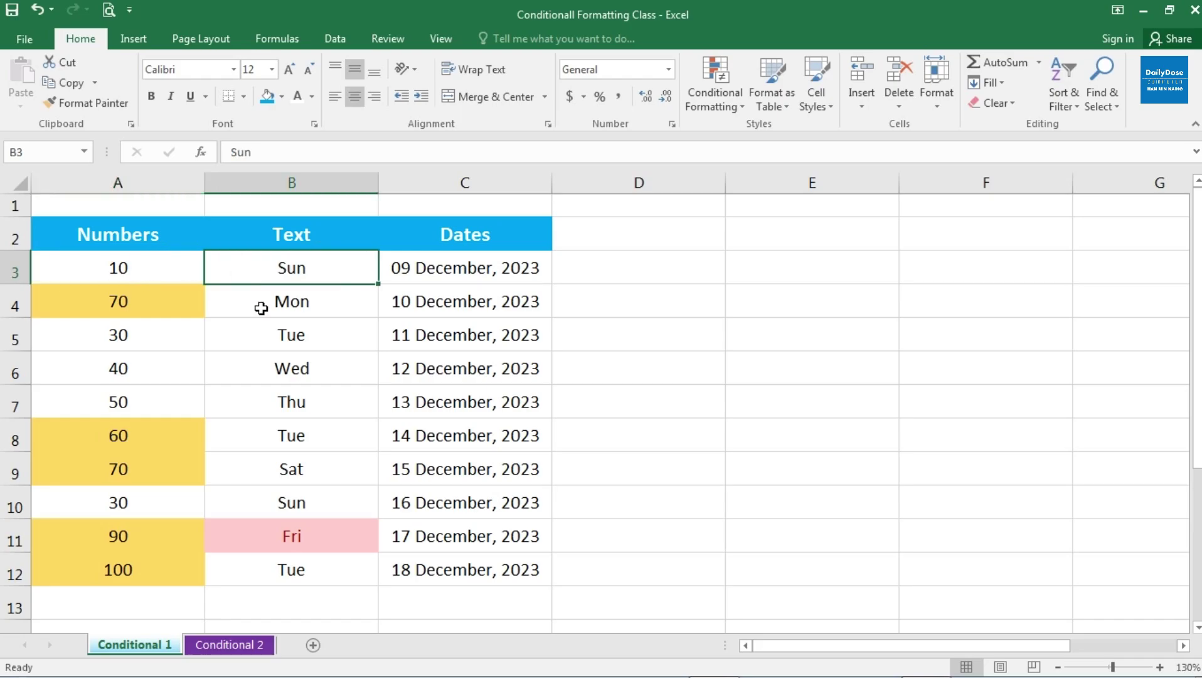
{"action": "left_click", "coordinate": [459, 271]}
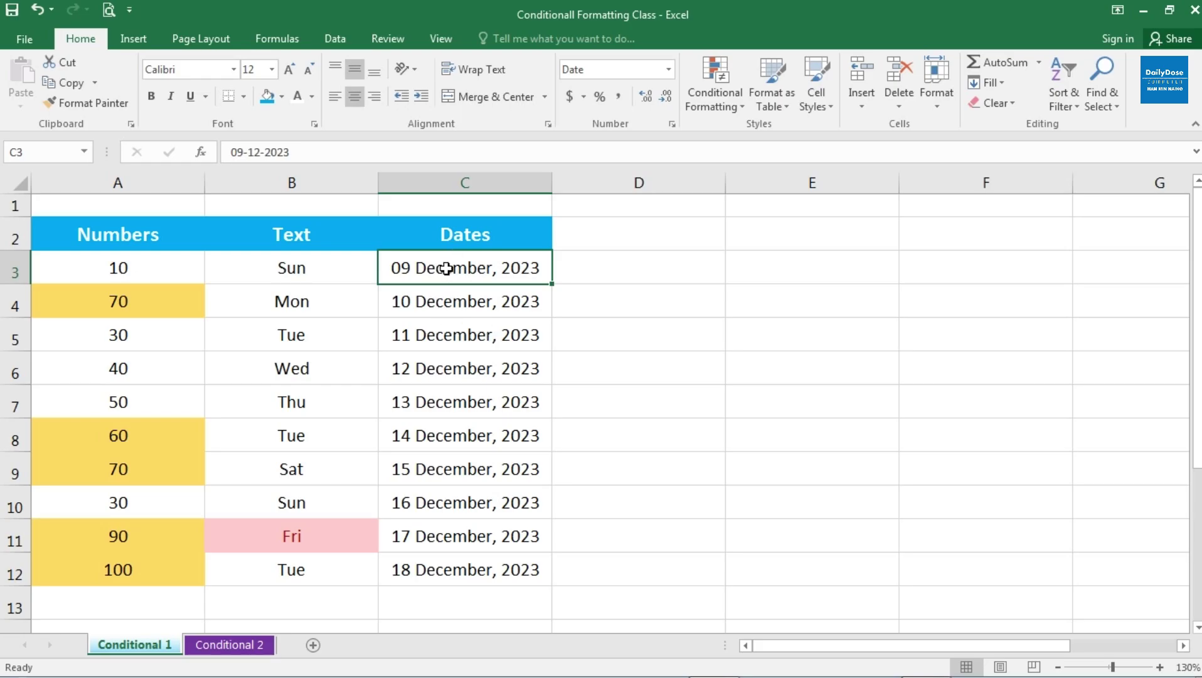
{"action": "left_click_drag", "start_coordinate": [448, 269], "coordinate": [461, 524]}
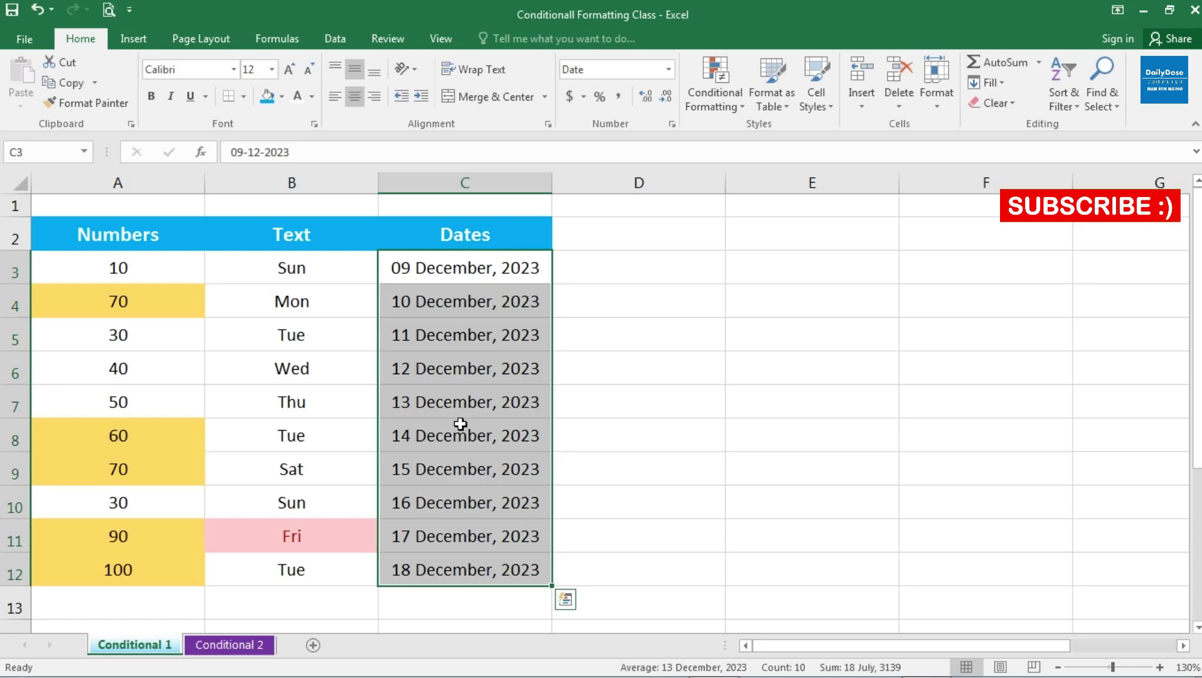
{"action": "left_click", "coordinate": [738, 112]}
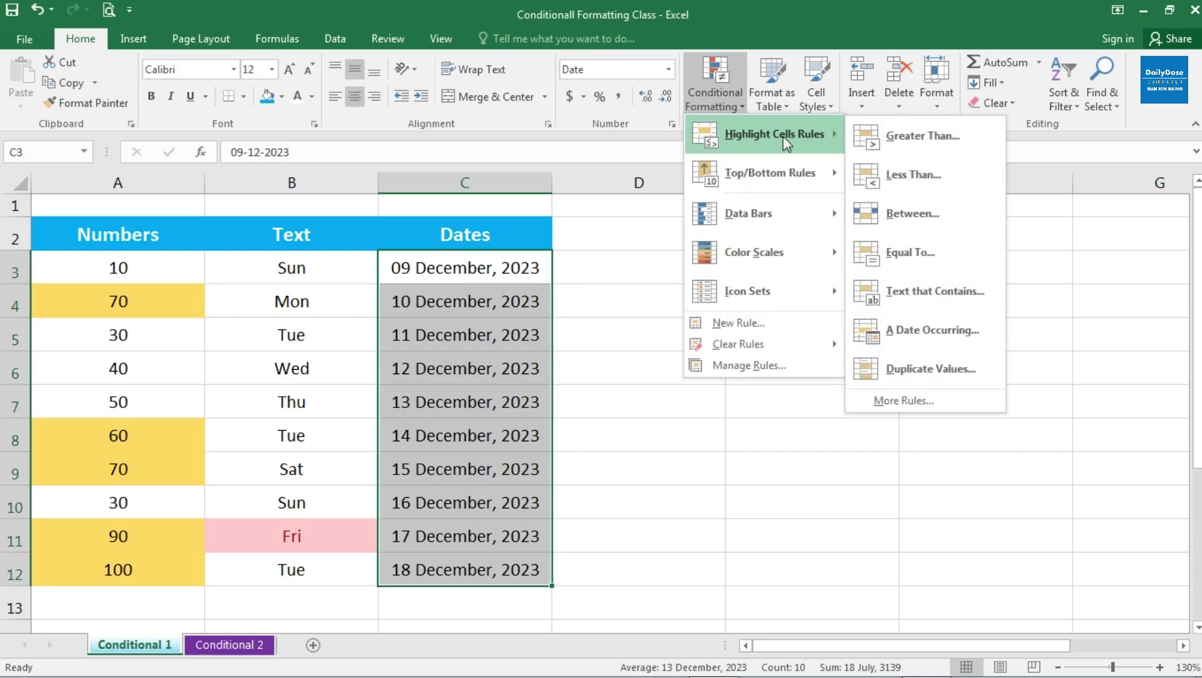
{"action": "mouse_move", "coordinate": [766, 134]}
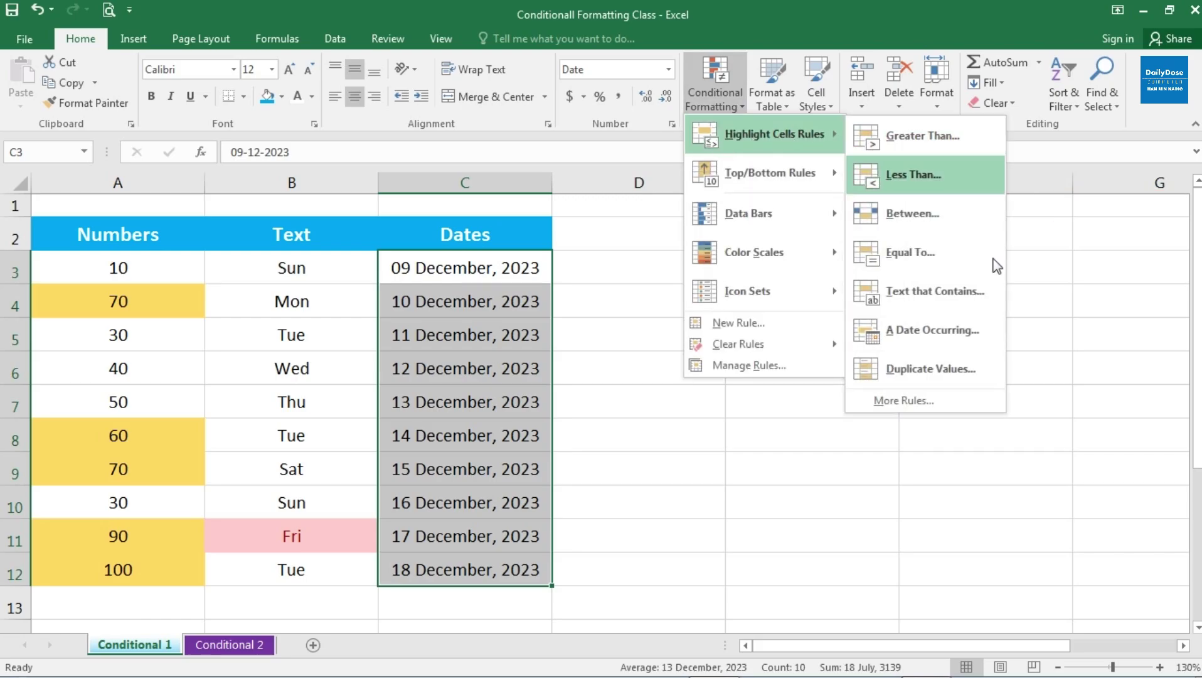
{"action": "left_click", "coordinate": [923, 341]}
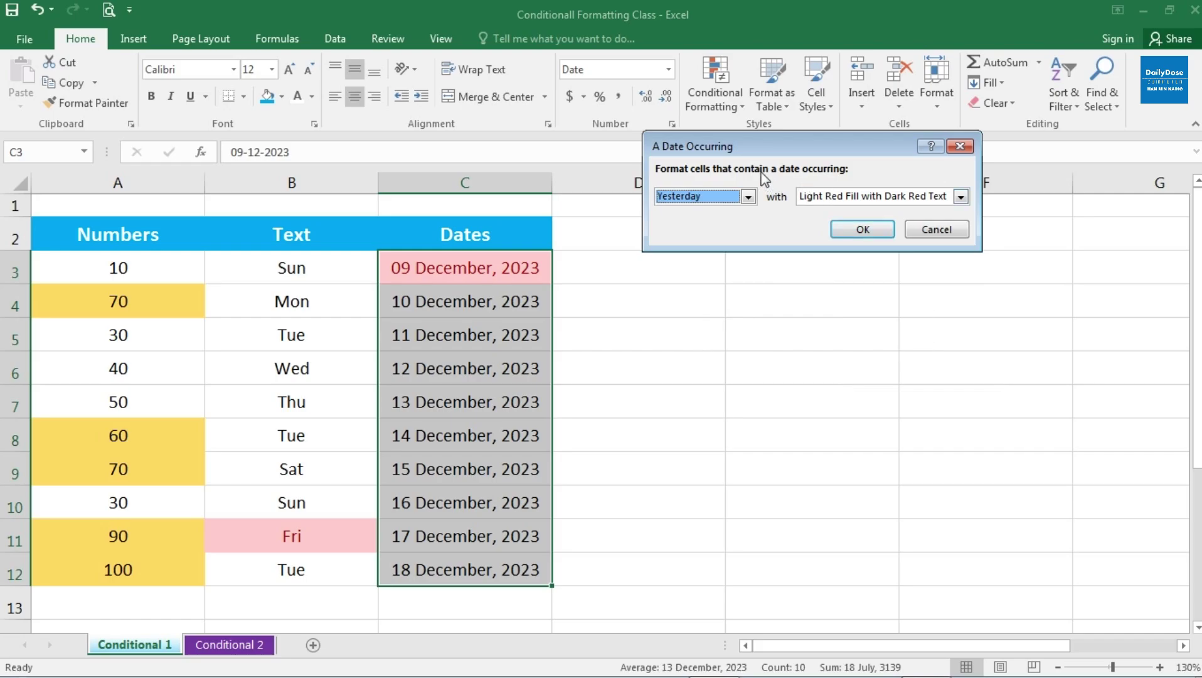
Set the date condition to Next week with Light Red Fill and apply it
{"action": "left_click_drag", "start_coordinate": [737, 149], "coordinate": [771, 181]}
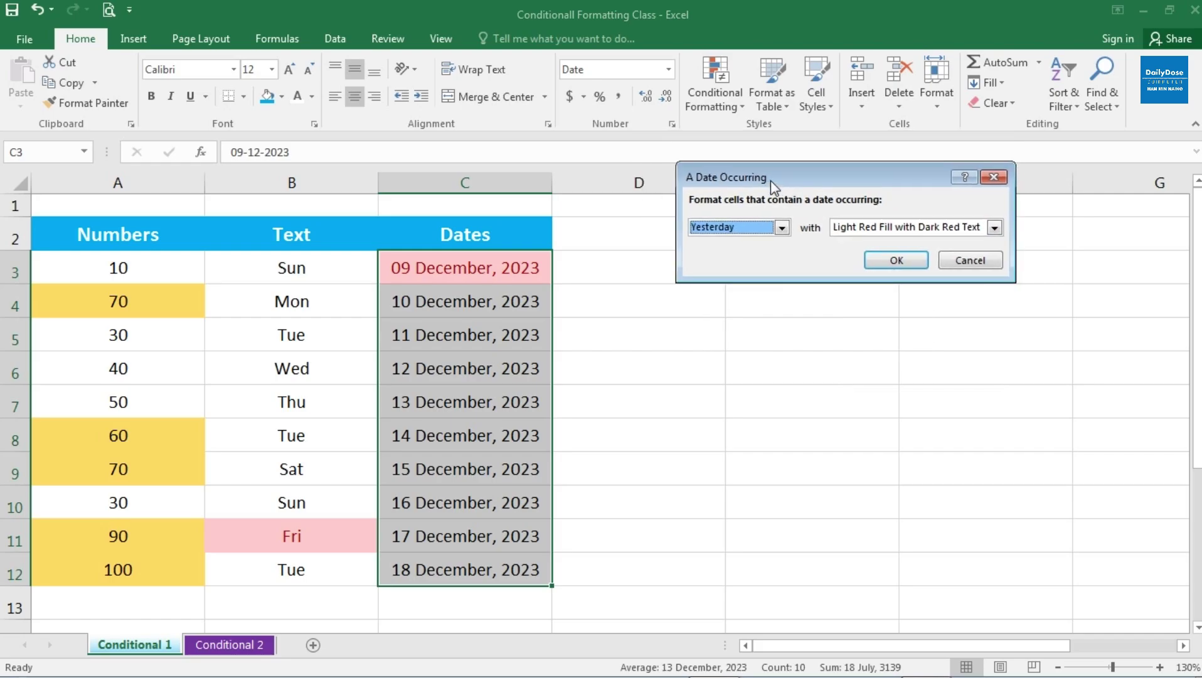
{"action": "left_click", "coordinate": [782, 228]}
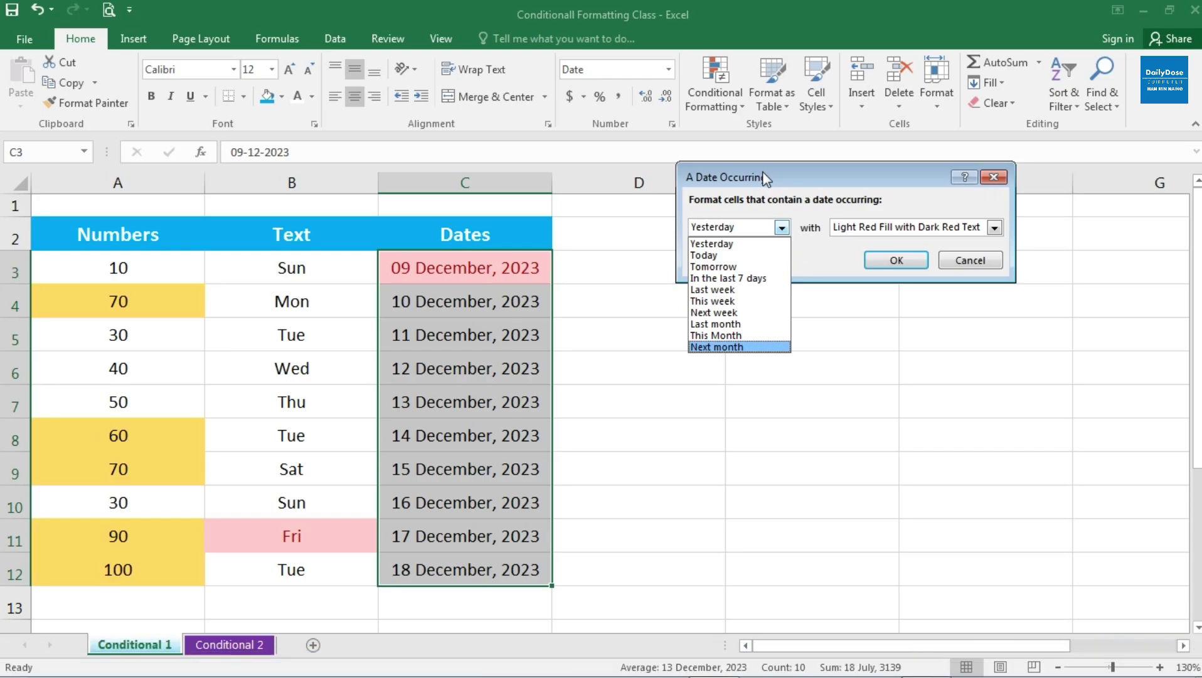
{"action": "left_click", "coordinate": [729, 245]}
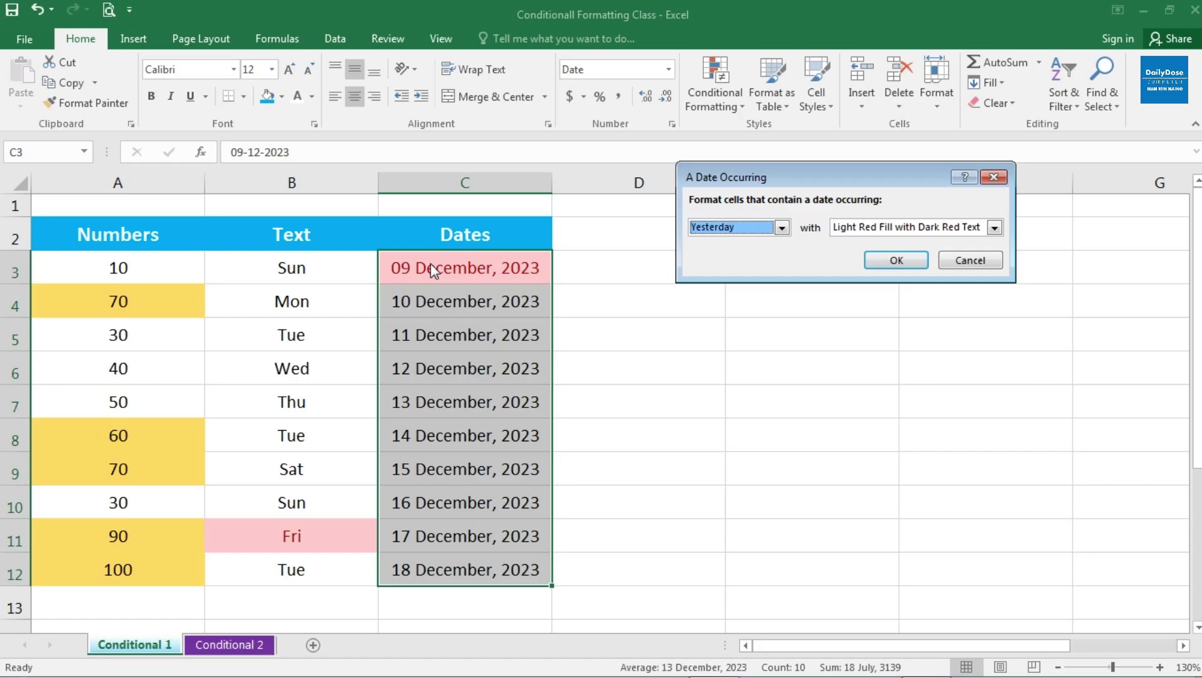
{"action": "left_click", "coordinate": [782, 228]}
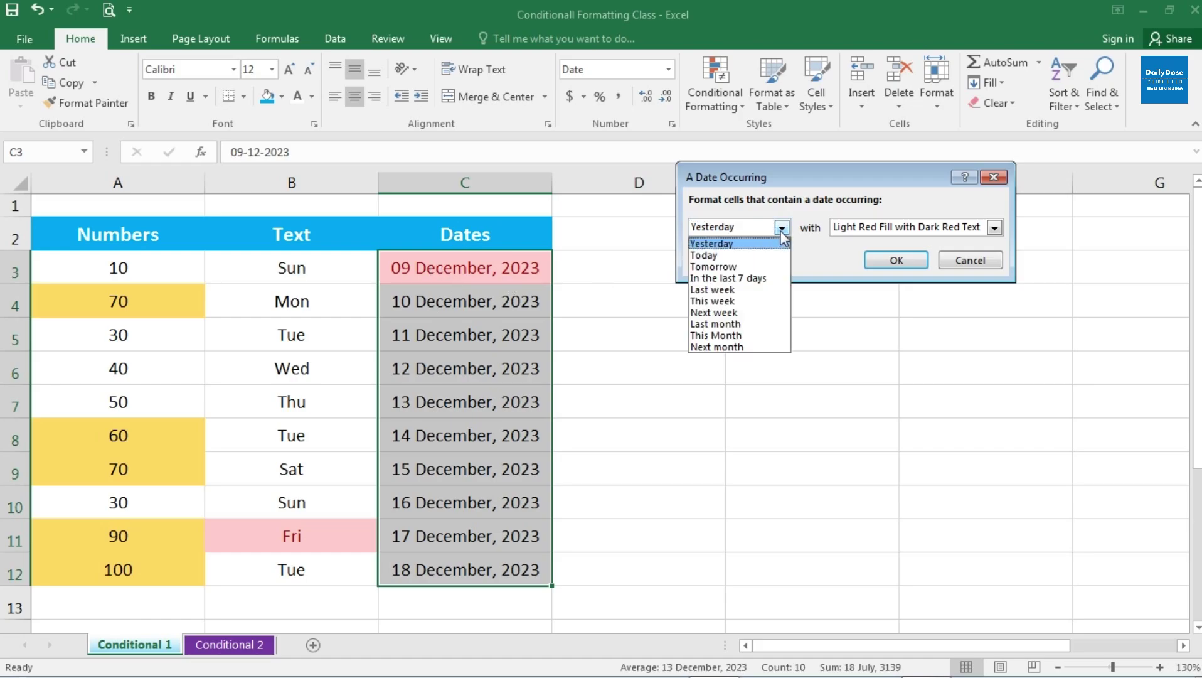
{"action": "left_click", "coordinate": [710, 256]}
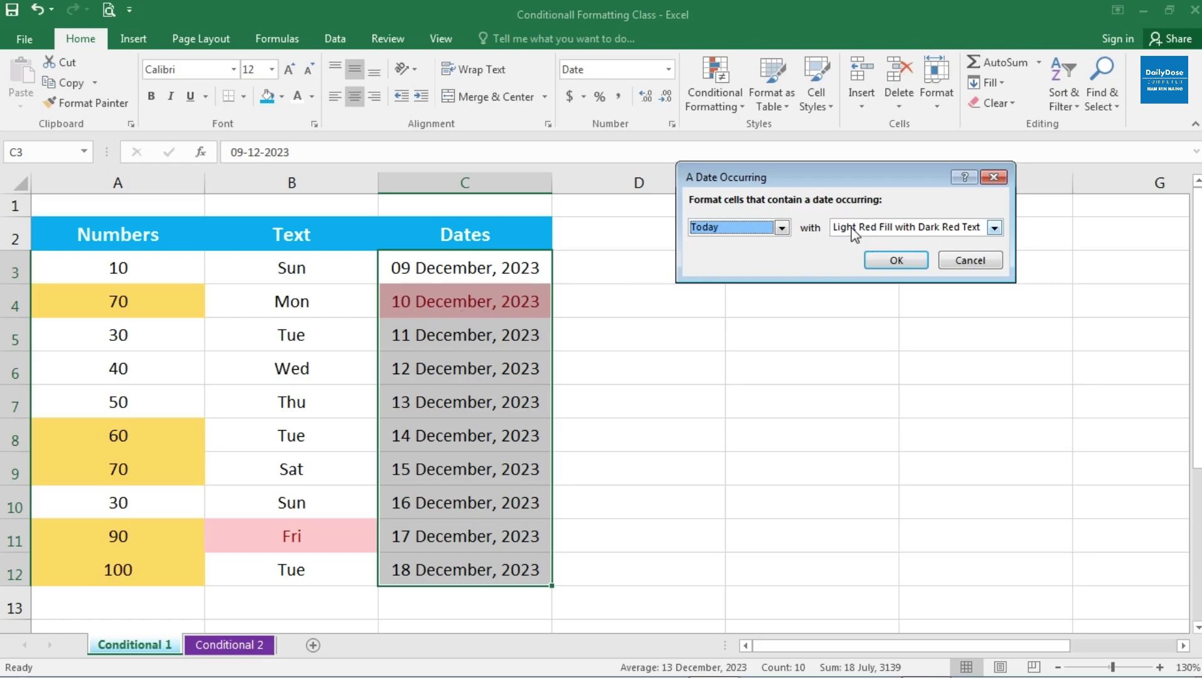
{"action": "left_click", "coordinate": [782, 228]}
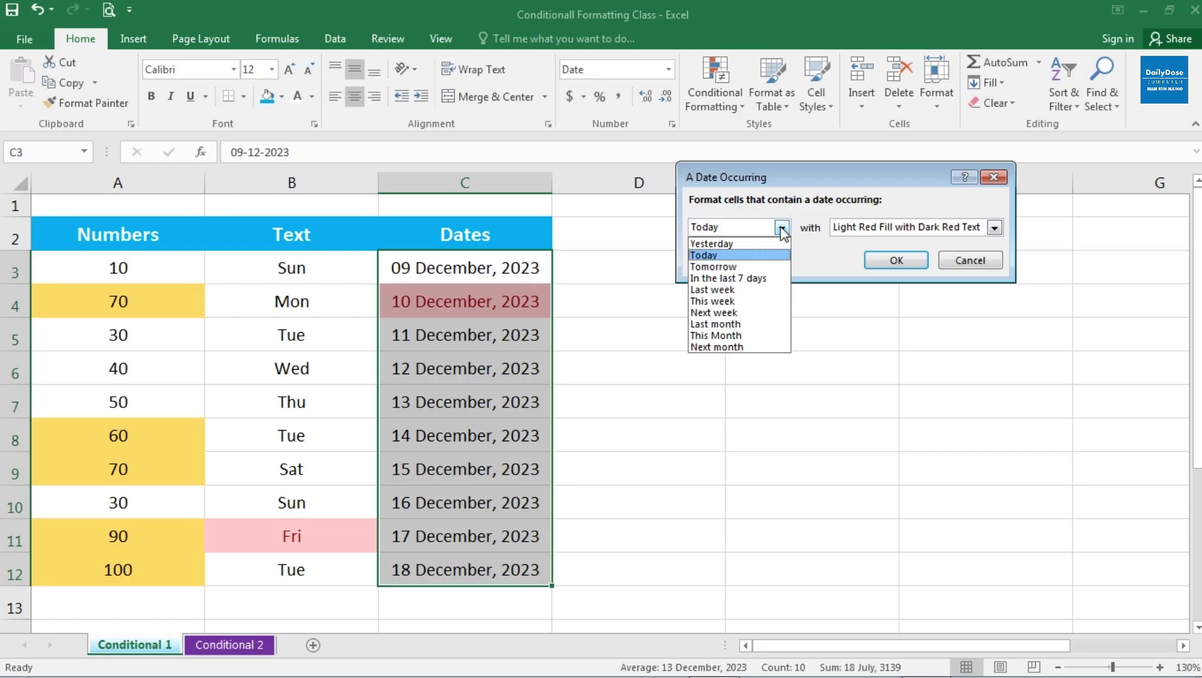
{"action": "left_click", "coordinate": [734, 313]}
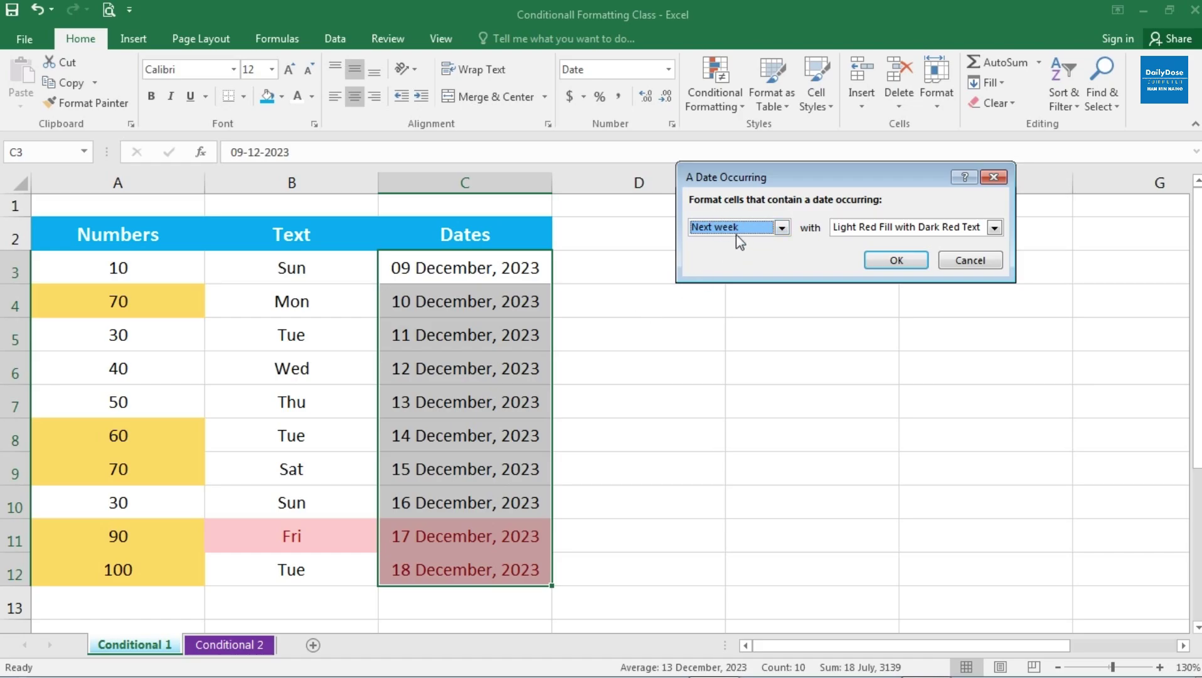
{"action": "left_click", "coordinate": [896, 260]}
{"action": "left_click", "coordinate": [655, 414]}
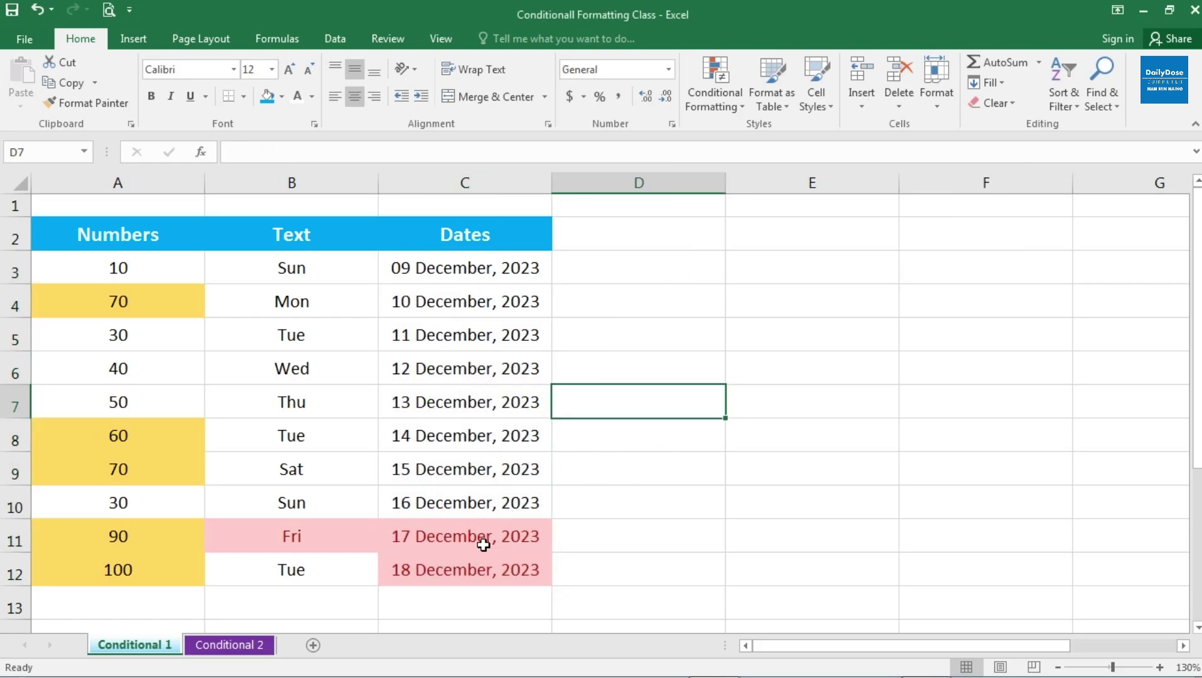
{"action": "left_click", "coordinate": [434, 298]}
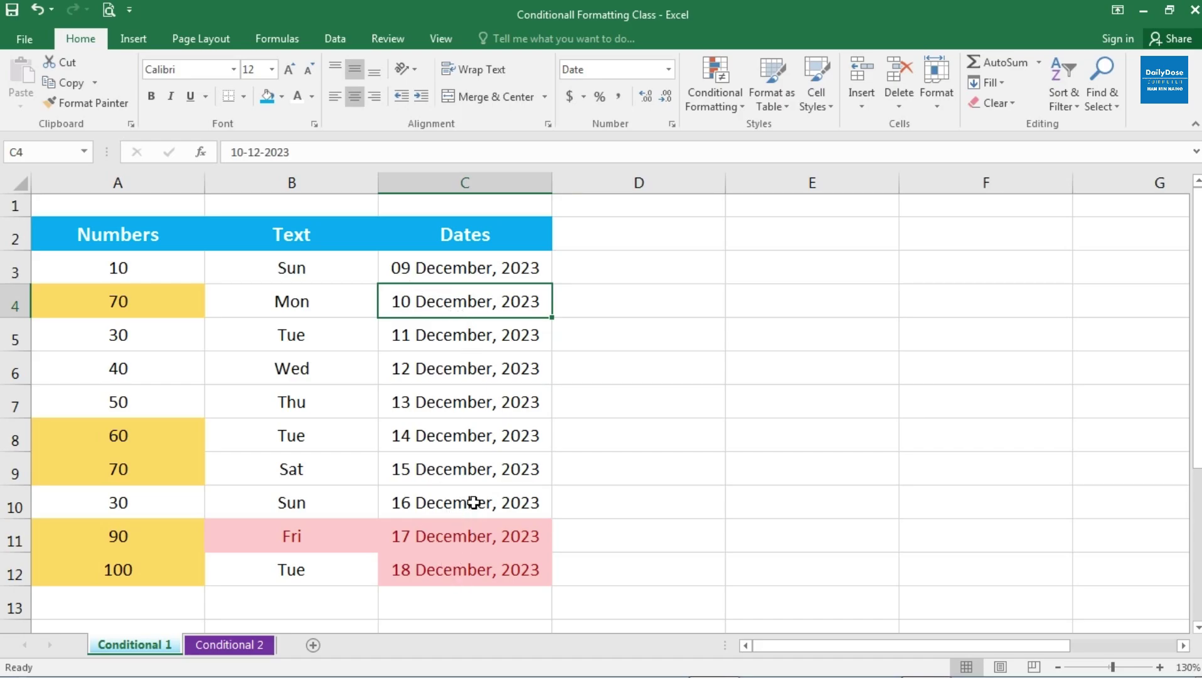
{"action": "left_click", "coordinate": [485, 396]}
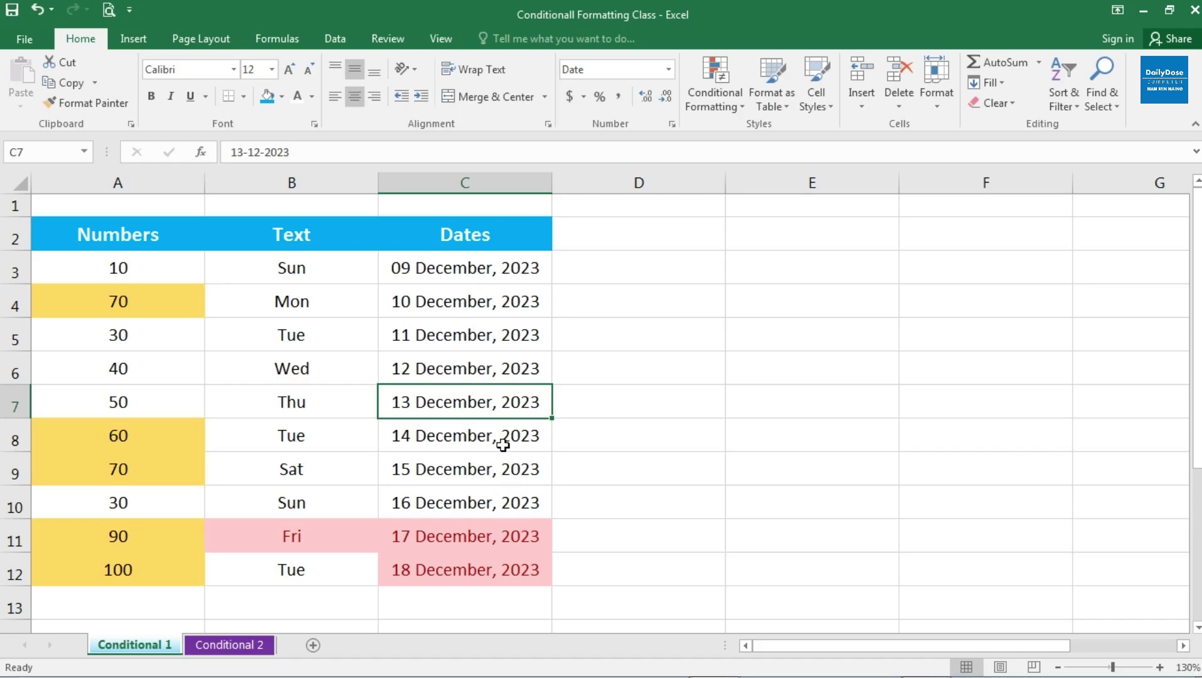
{"action": "left_click", "coordinate": [494, 534]}
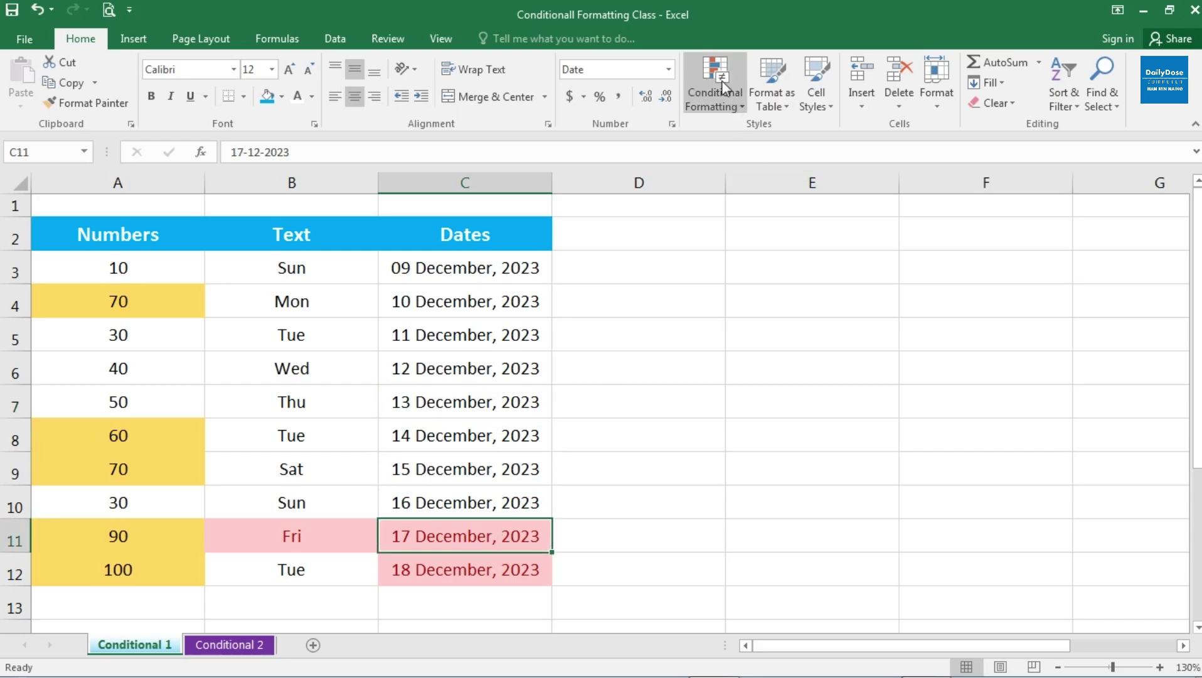
Clear conditional formatting rules from the selected cells, then from the entire sheet
{"action": "left_click", "coordinate": [730, 114]}
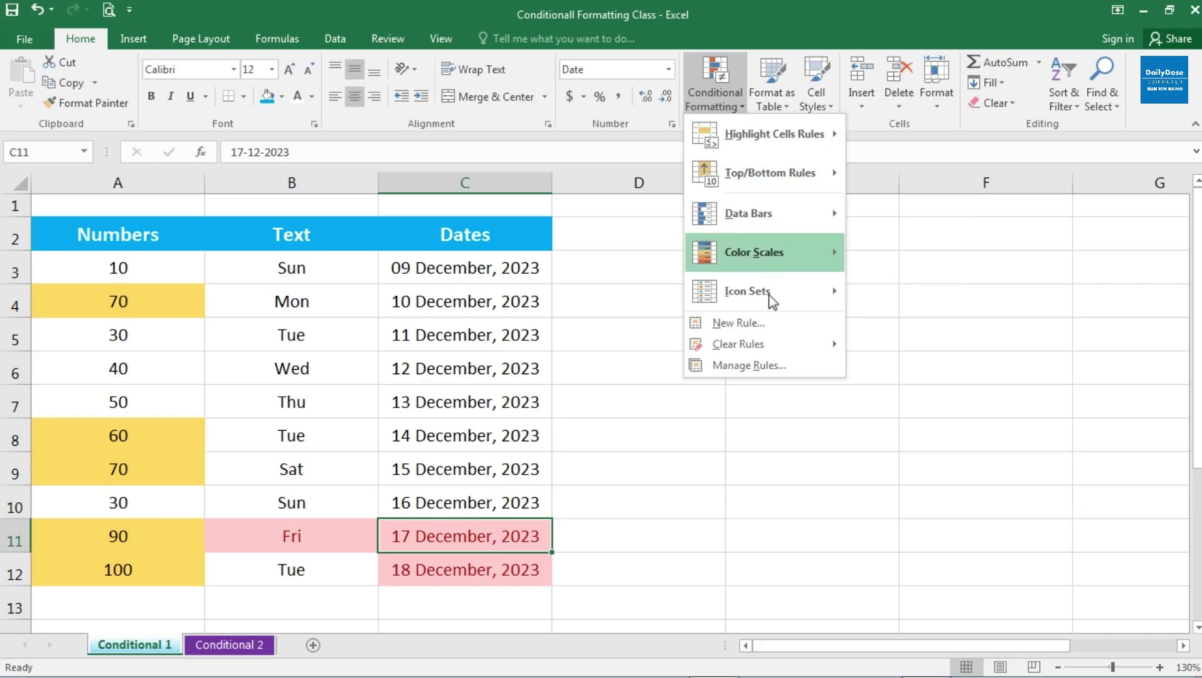
{"action": "mouse_move", "coordinate": [739, 345]}
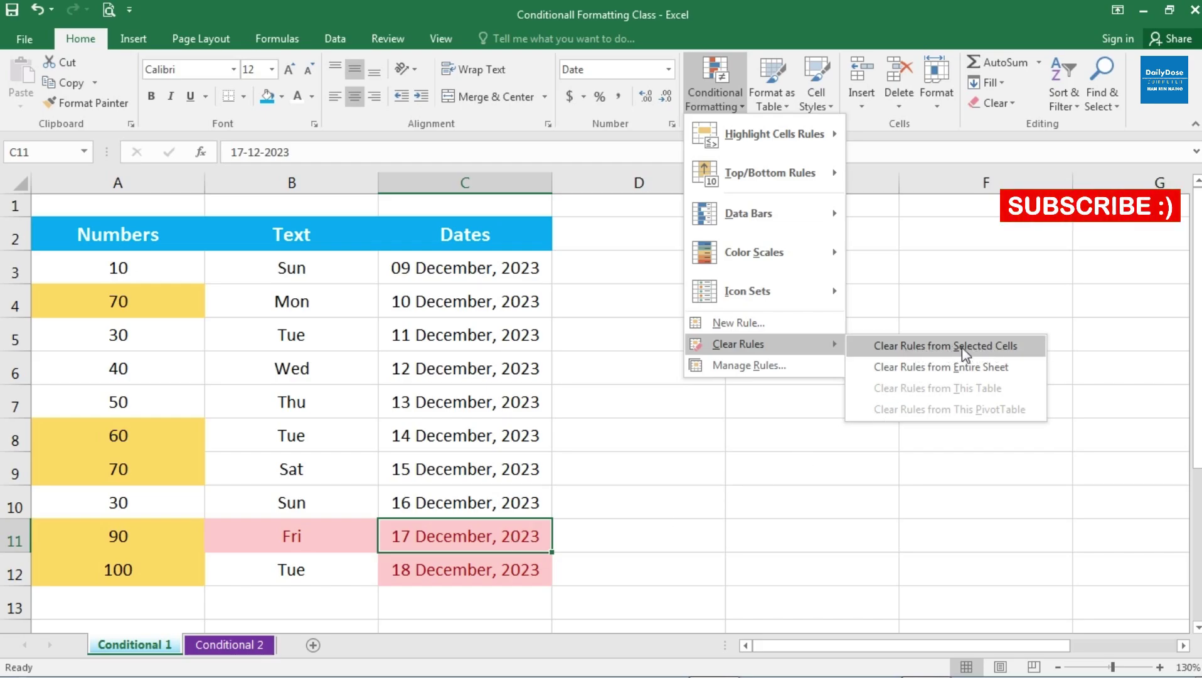
{"action": "left_click", "coordinate": [991, 347]}
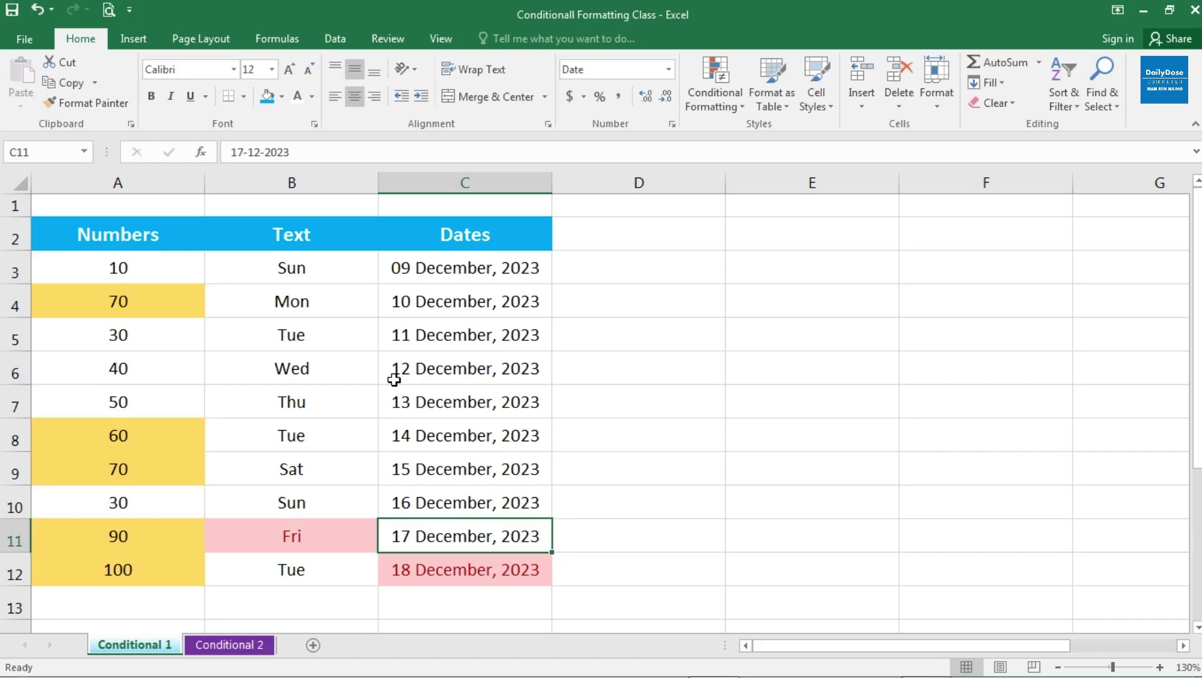
{"action": "left_click", "coordinate": [738, 108]}
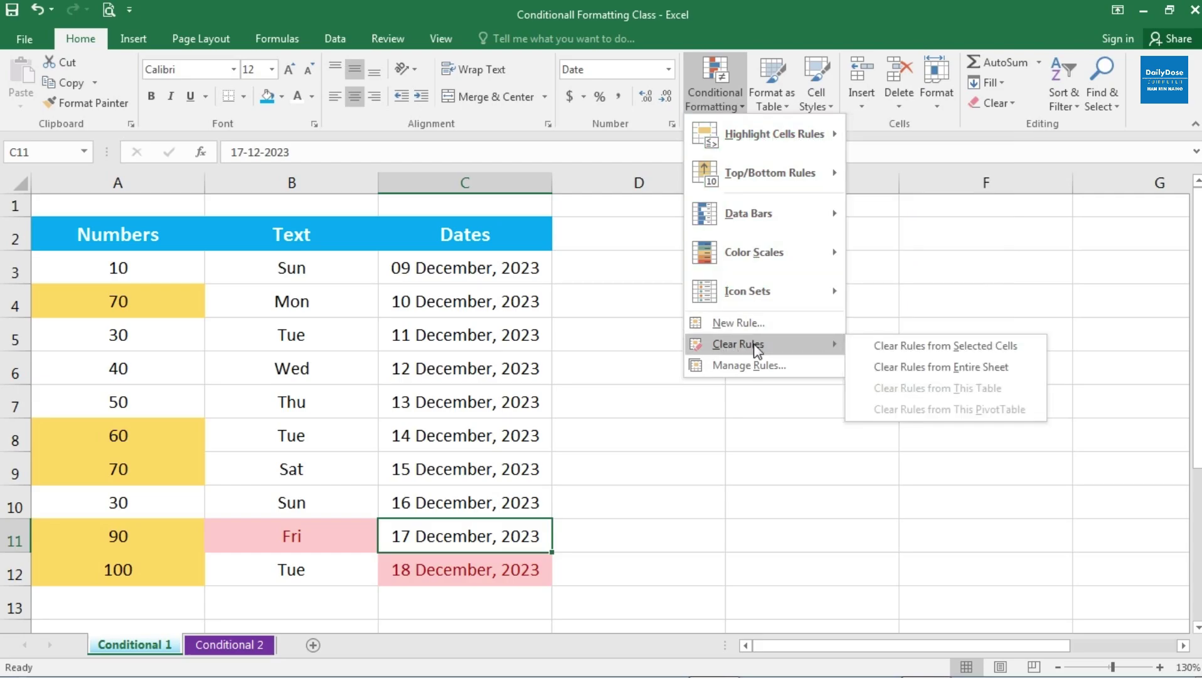
{"action": "left_click", "coordinate": [951, 374]}
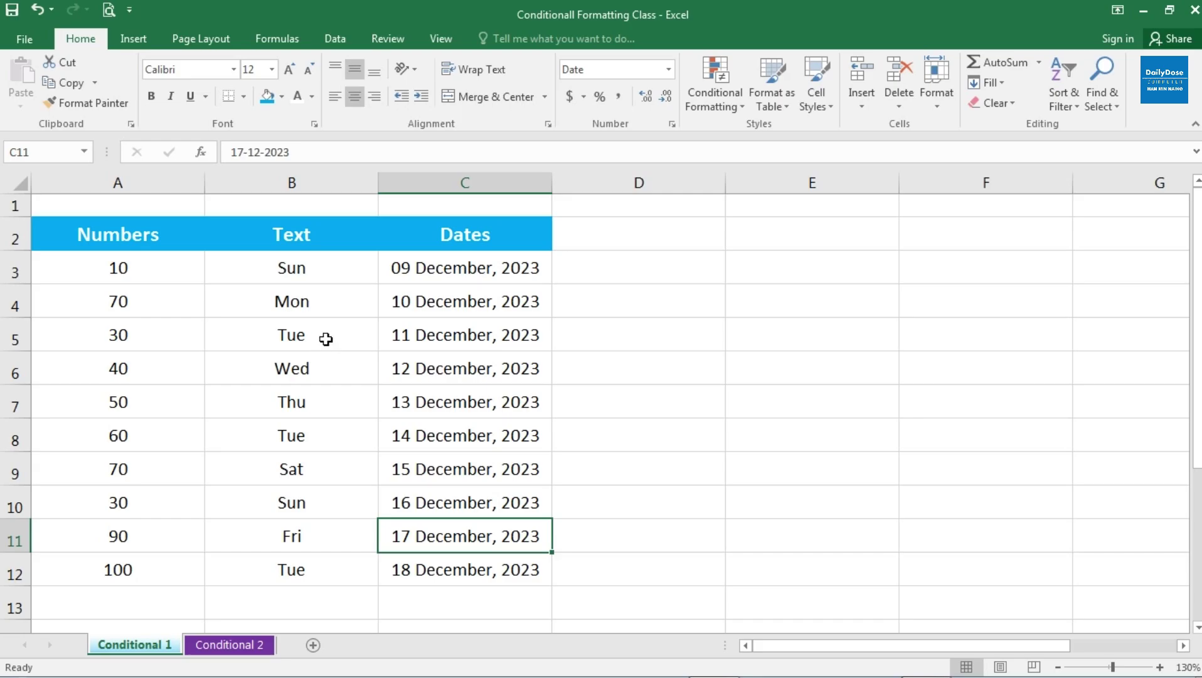
Enter 20 in A4 and fill the 10, 20 series down to 100 in A12
{"action": "left_click", "coordinate": [154, 275]}
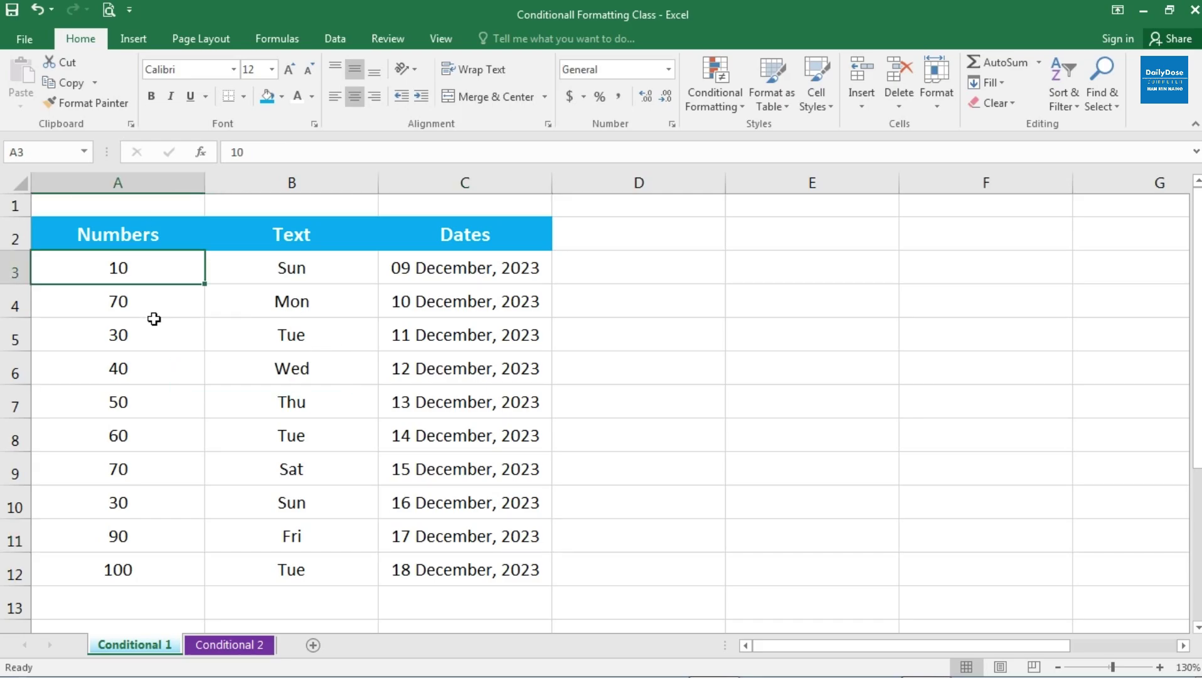
{"action": "left_click", "coordinate": [124, 306]}
{"action": "type", "text": "20"}
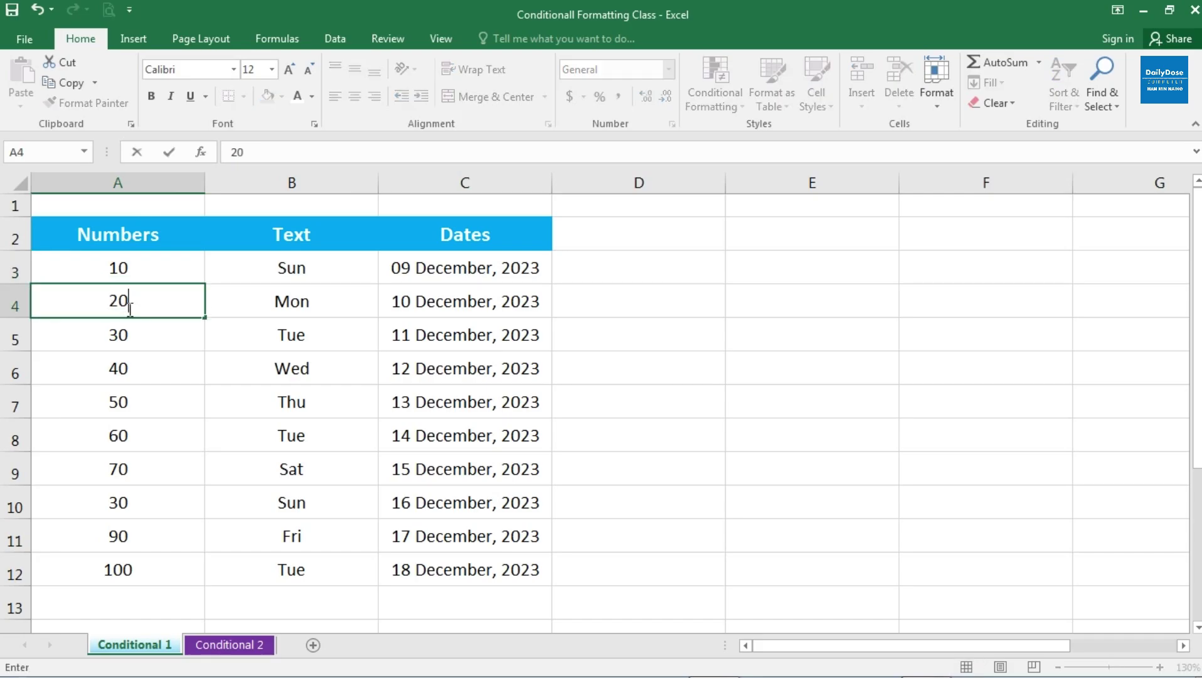
{"action": "key", "text": "Return"}
{"action": "left_click_drag", "start_coordinate": [133, 274], "coordinate": [135, 293]}
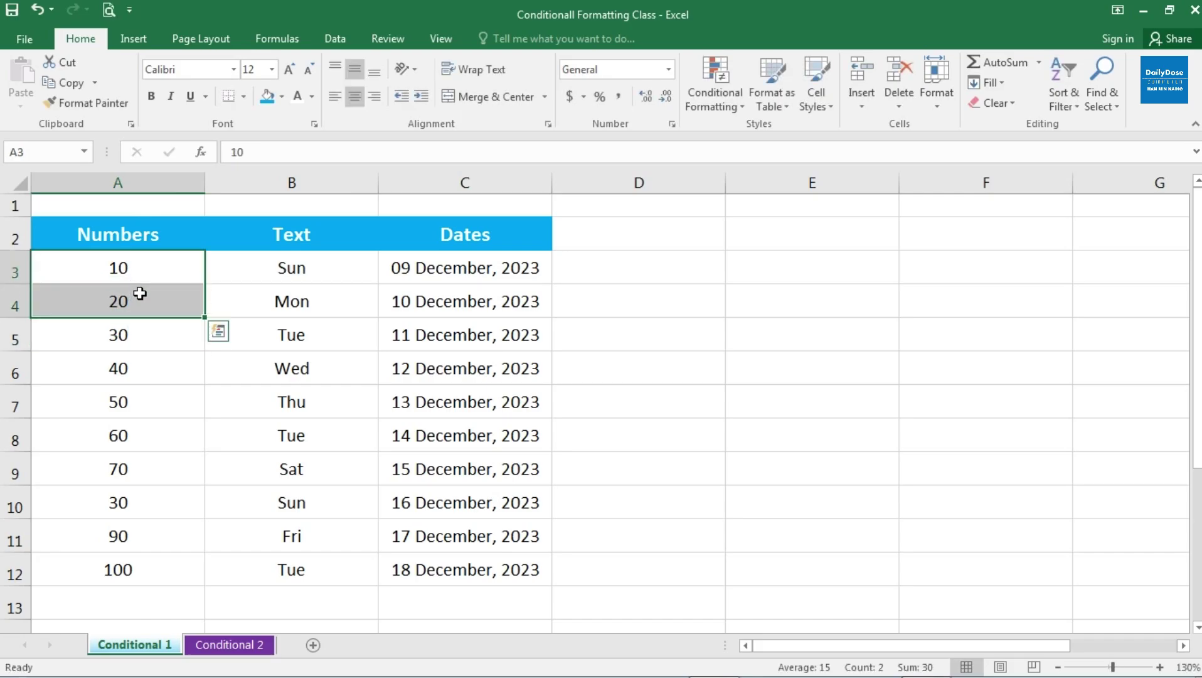
{"action": "left_click_drag", "start_coordinate": [205, 319], "coordinate": [200, 584]}
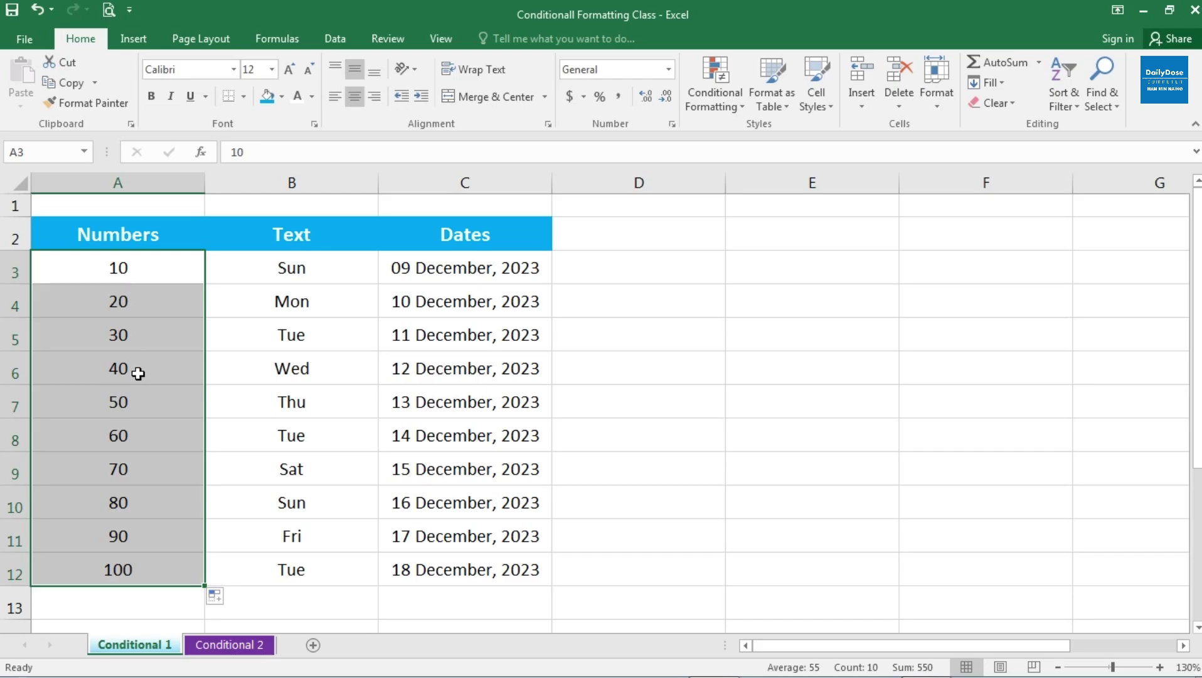
{"action": "left_click", "coordinate": [723, 112]}
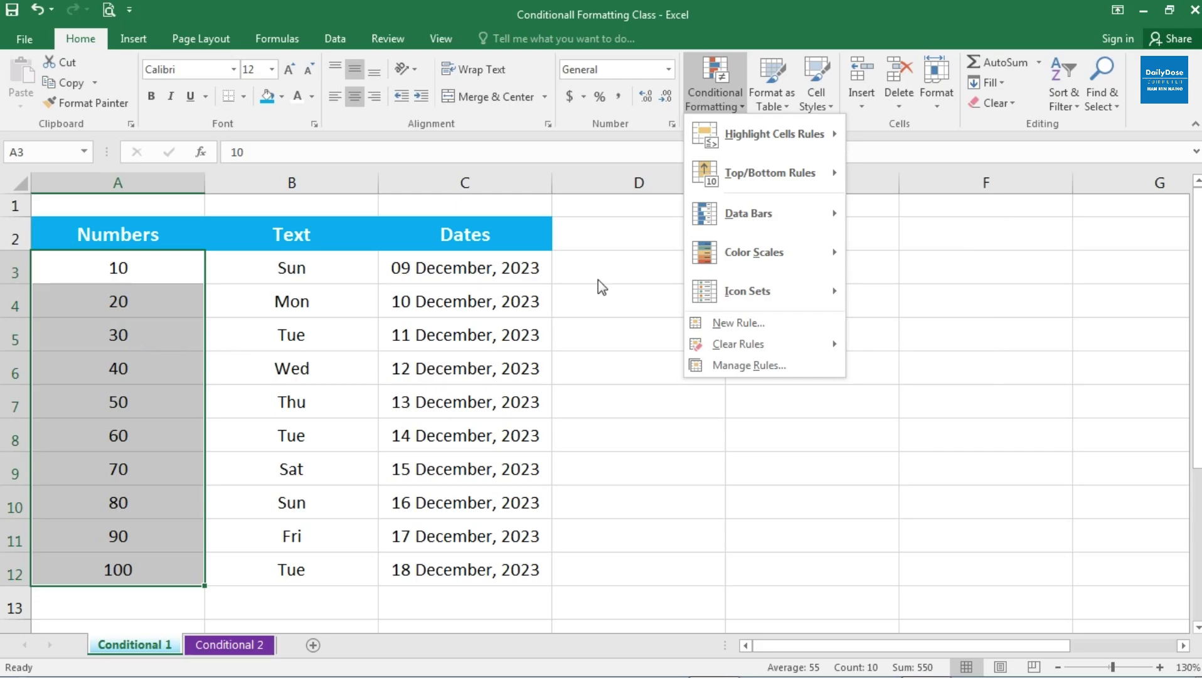
{"action": "mouse_move", "coordinate": [768, 172]}
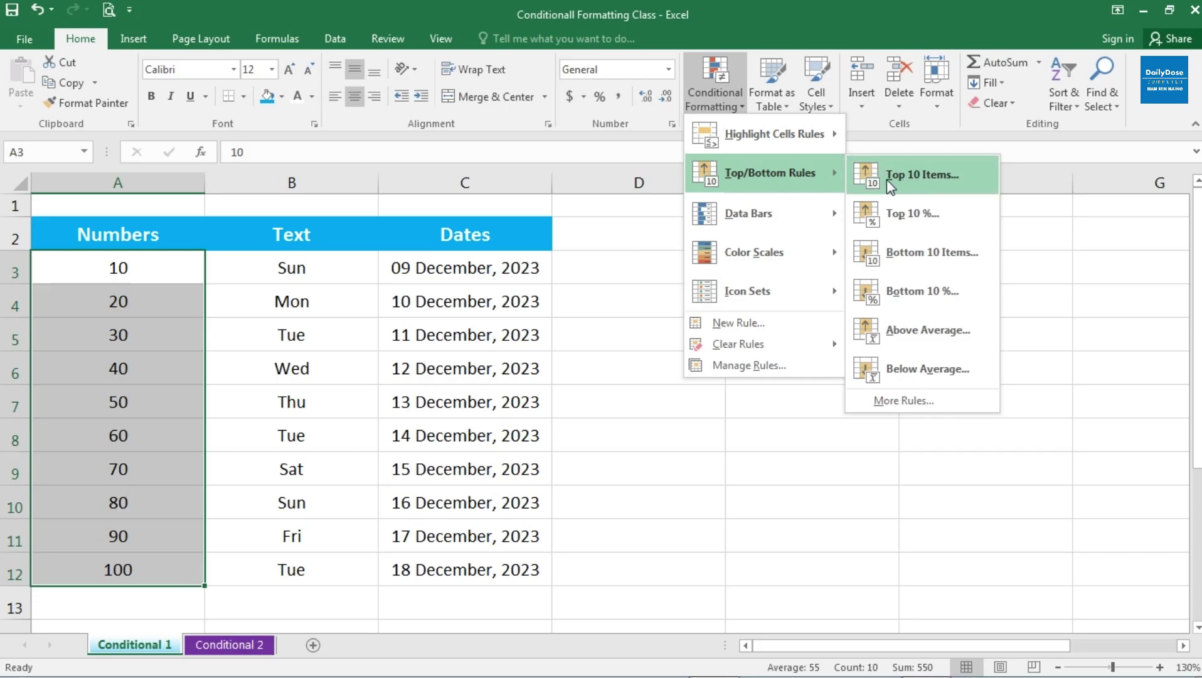
Apply a Top 10 Items rule reduced to top 1, filling only 100 light red with dark red text
{"action": "left_click", "coordinate": [908, 180]}
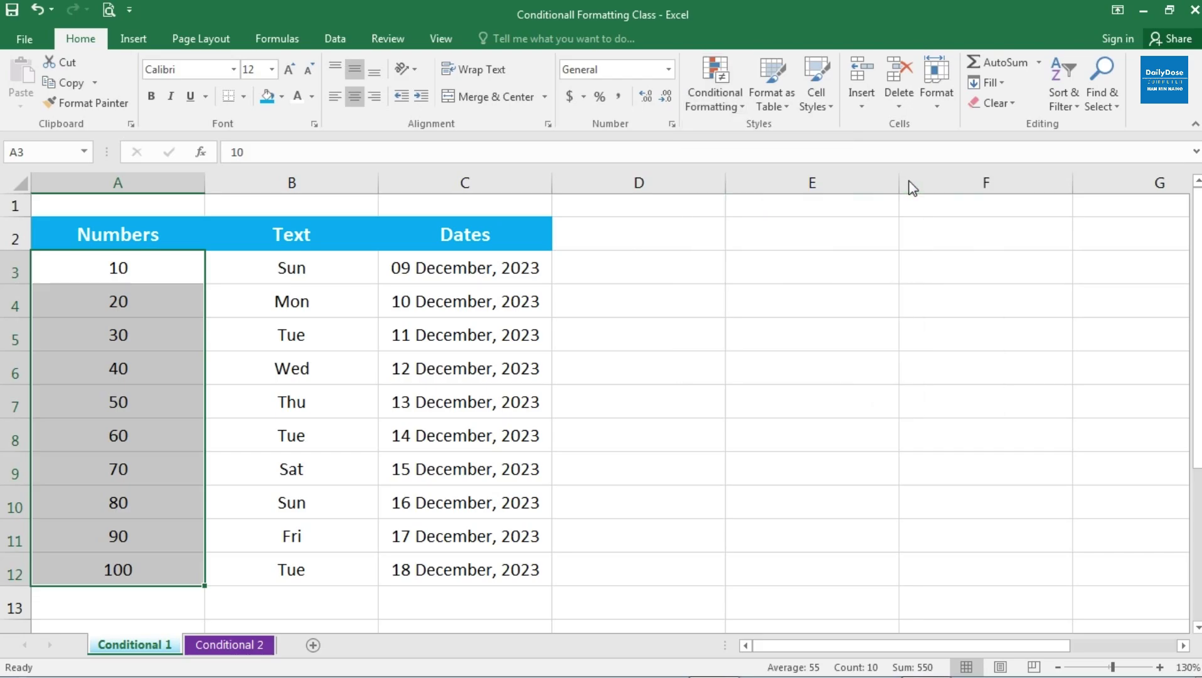
{"action": "left_click_drag", "start_coordinate": [760, 177], "coordinate": [727, 183]}
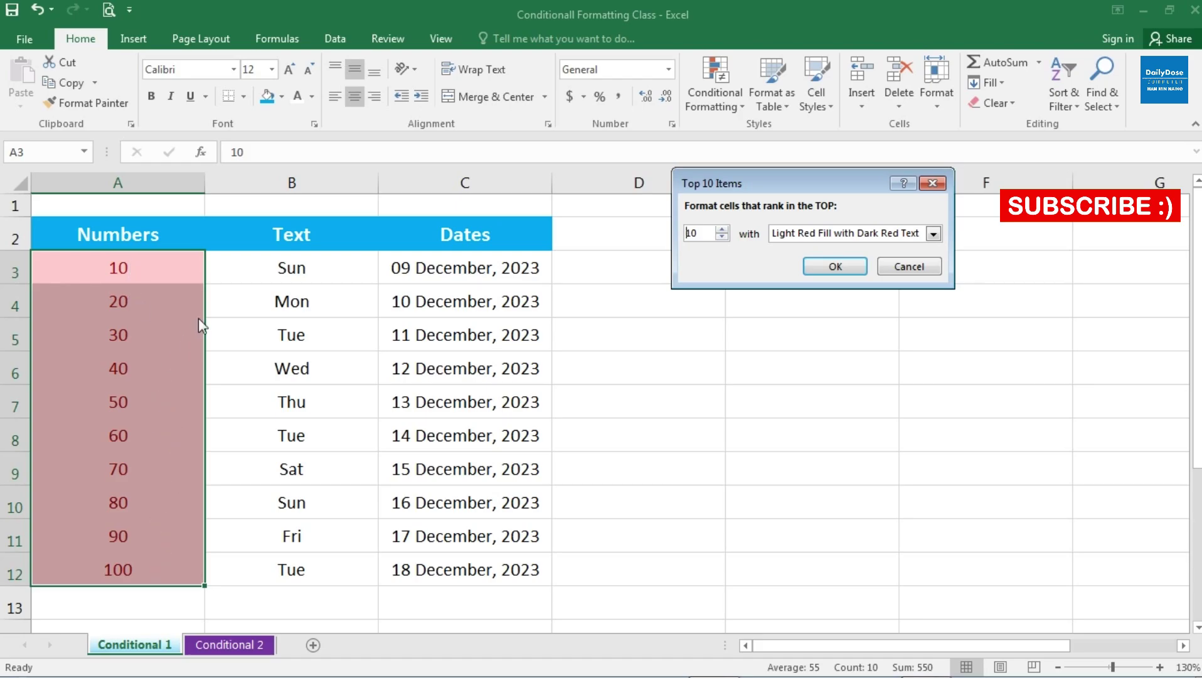
{"action": "left_click", "coordinate": [722, 236]}
{"action": "left_click", "coordinate": [722, 237]}
{"action": "left_click", "coordinate": [723, 237]}
{"action": "left_click", "coordinate": [722, 237]}
{"action": "left_click", "coordinate": [722, 236]}
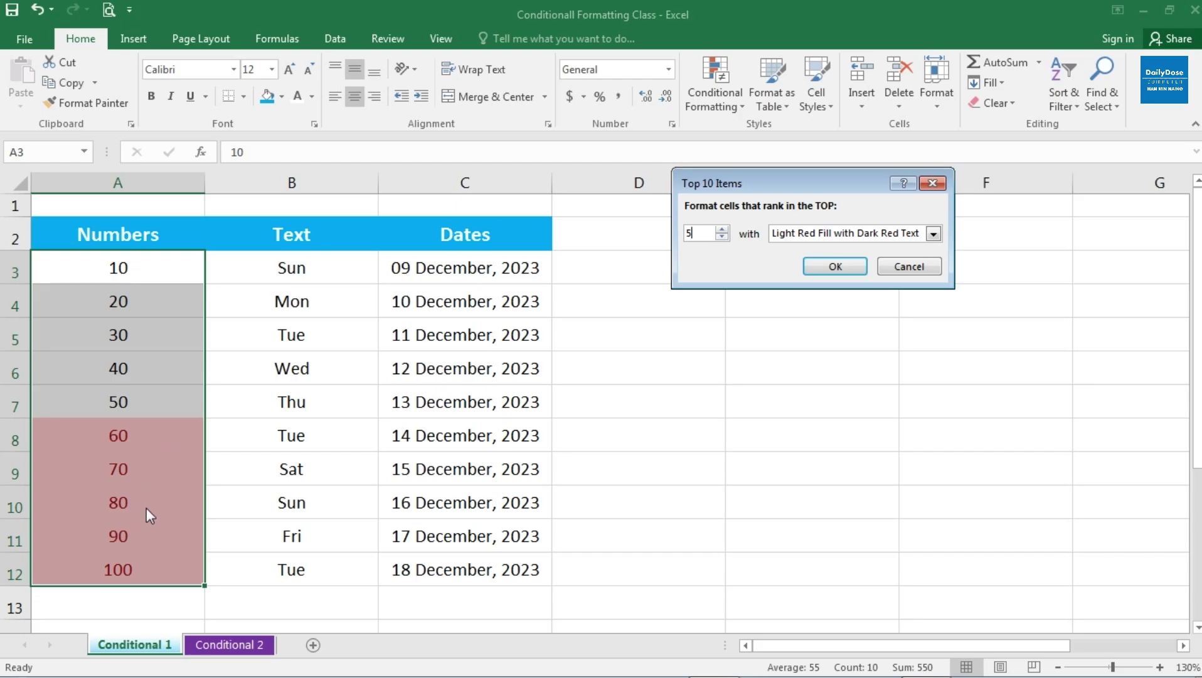
{"action": "left_click", "coordinate": [721, 238]}
{"action": "left_click", "coordinate": [722, 238]}
{"action": "left_click", "coordinate": [721, 238]}
{"action": "left_click", "coordinate": [721, 238]}
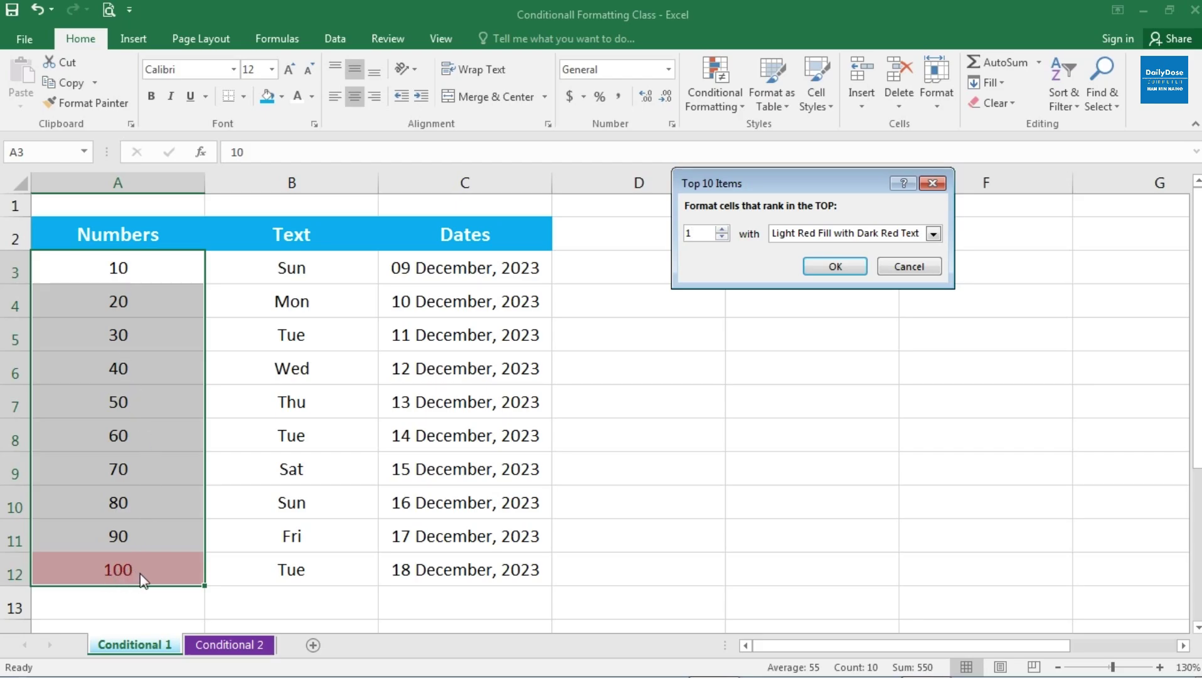
{"action": "left_click", "coordinate": [828, 268]}
{"action": "left_click", "coordinate": [292, 468]}
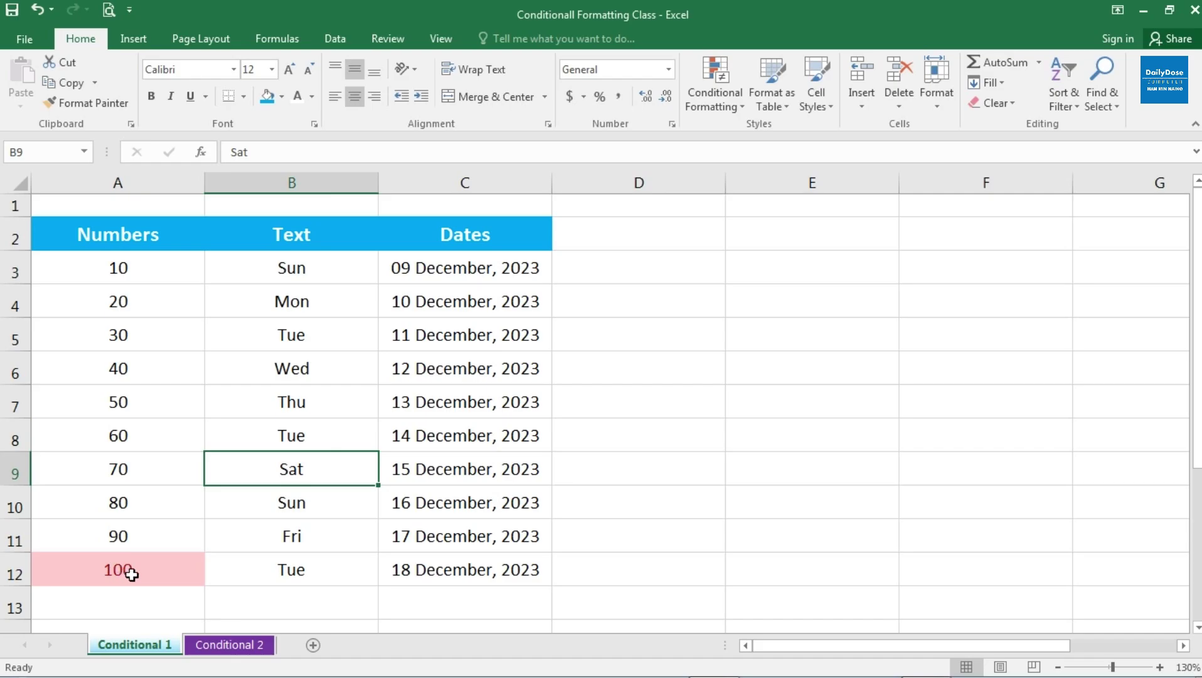
Change the value in A6 from 40 to 100
{"action": "left_click", "coordinate": [116, 568]}
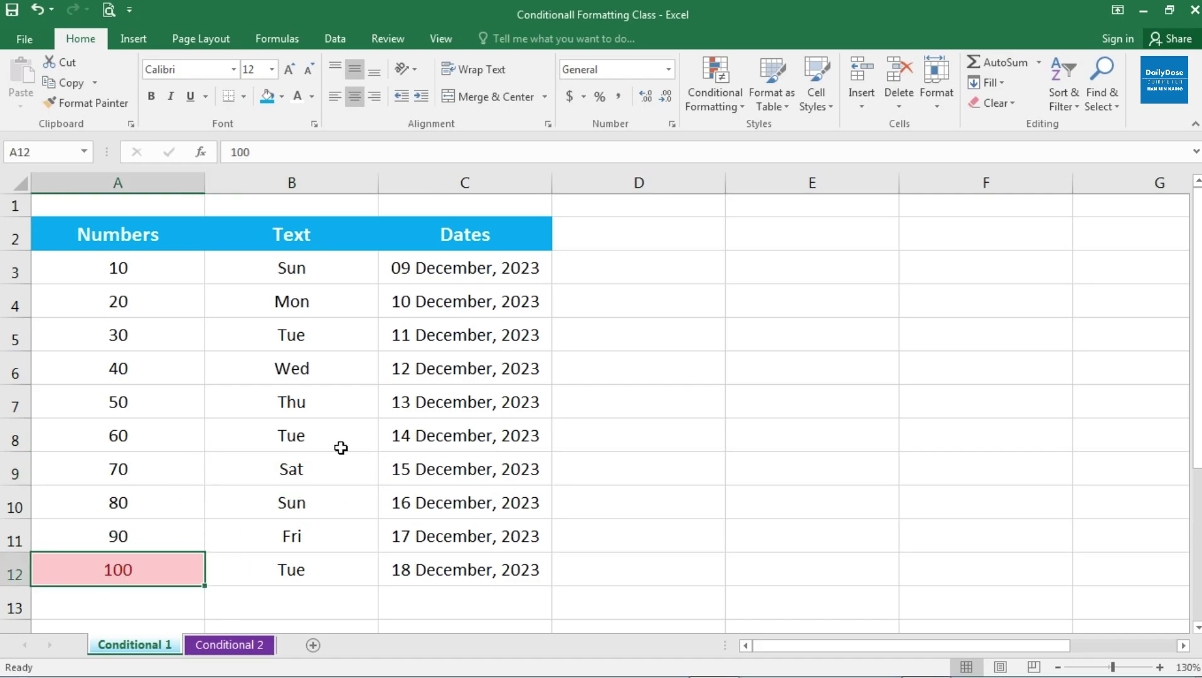
{"action": "left_click", "coordinate": [129, 375]}
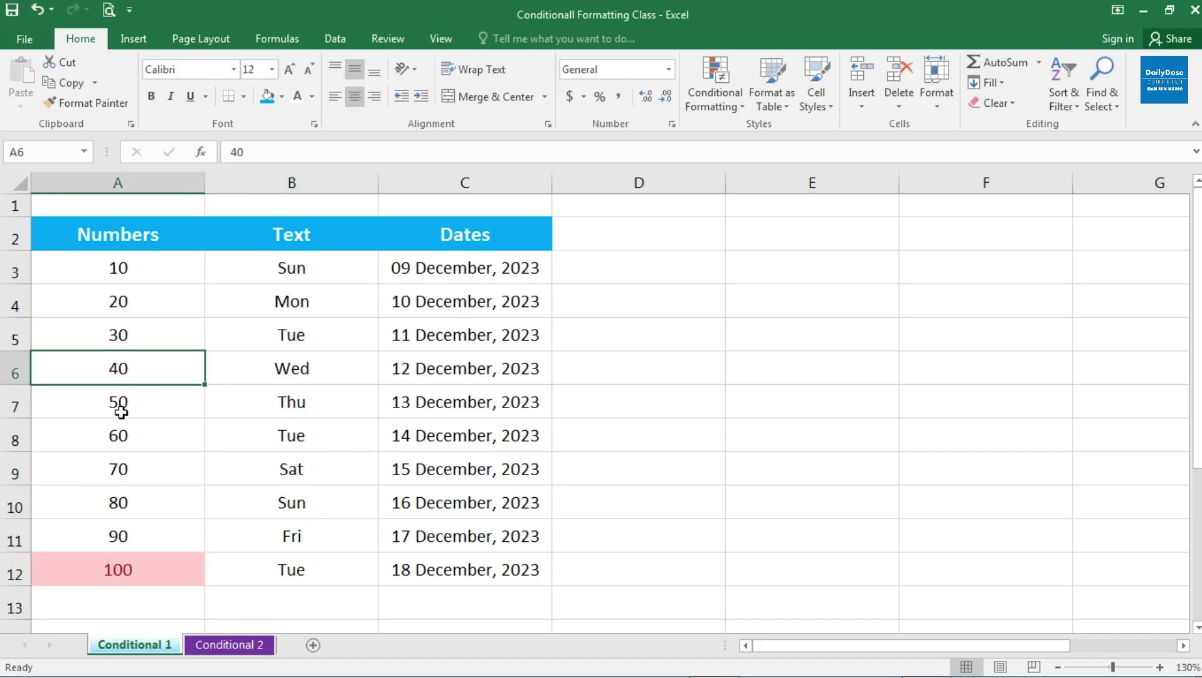
{"action": "type", "text": "1"}
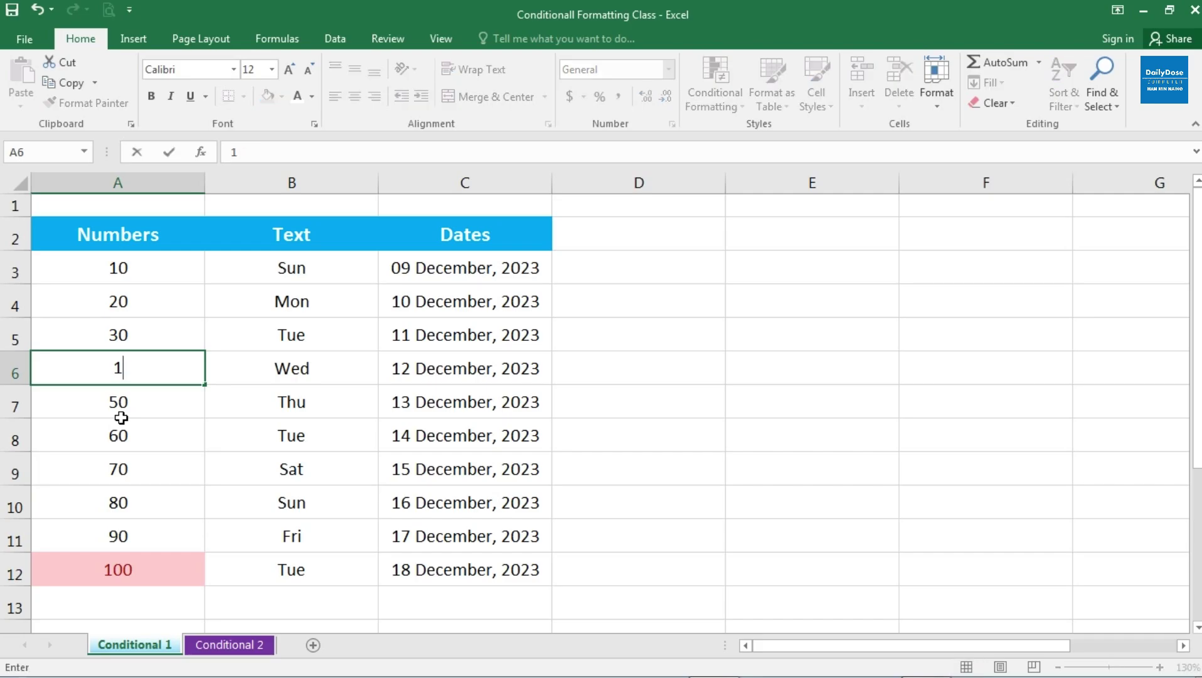
{"action": "type", "text": "00"}
{"action": "key", "text": "Return"}
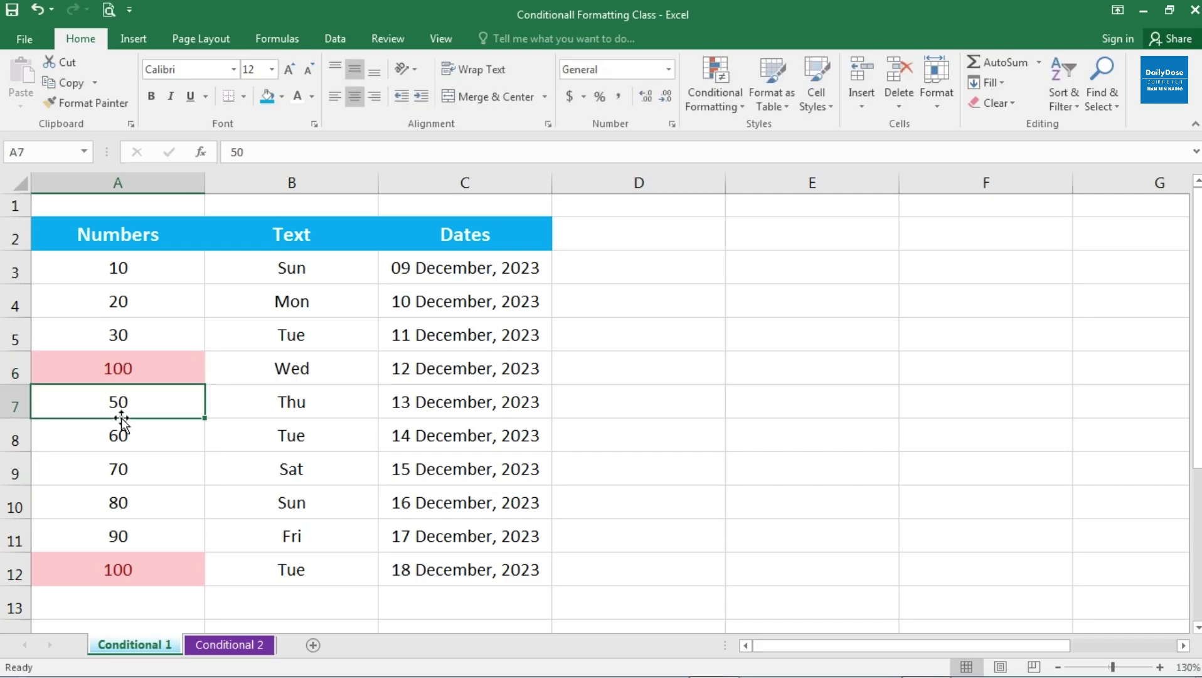
Clear all conditional formatting rules from the entire sheet
{"action": "left_click", "coordinate": [148, 375]}
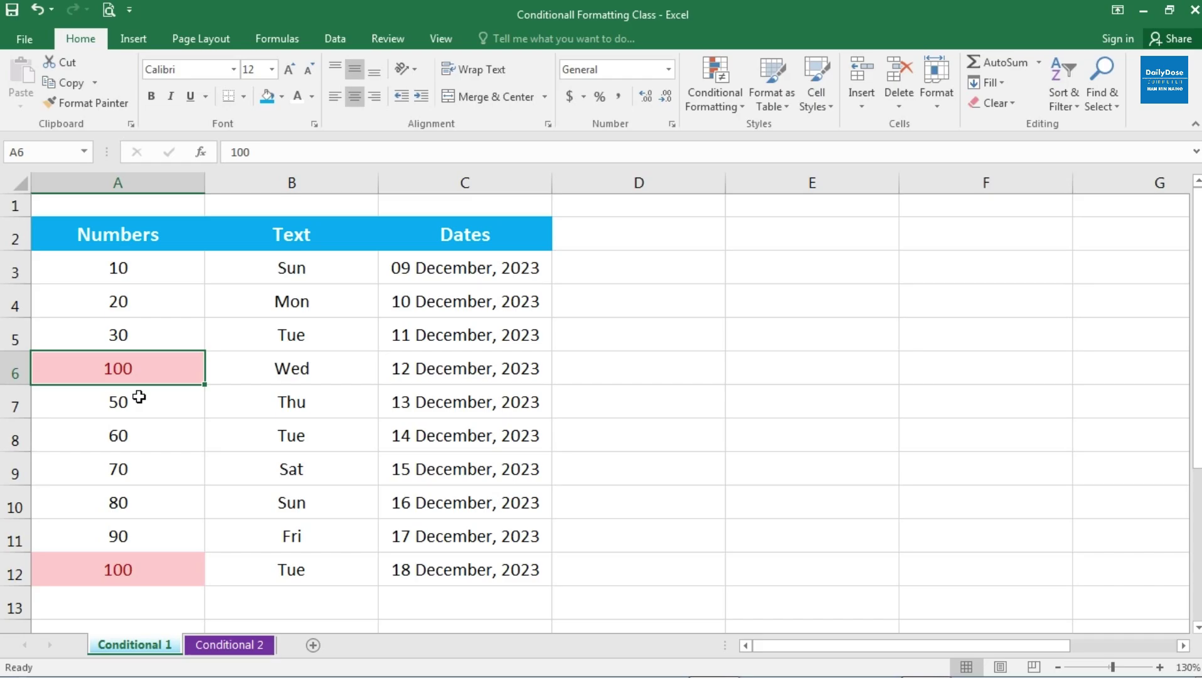
{"action": "left_click", "coordinate": [743, 111]}
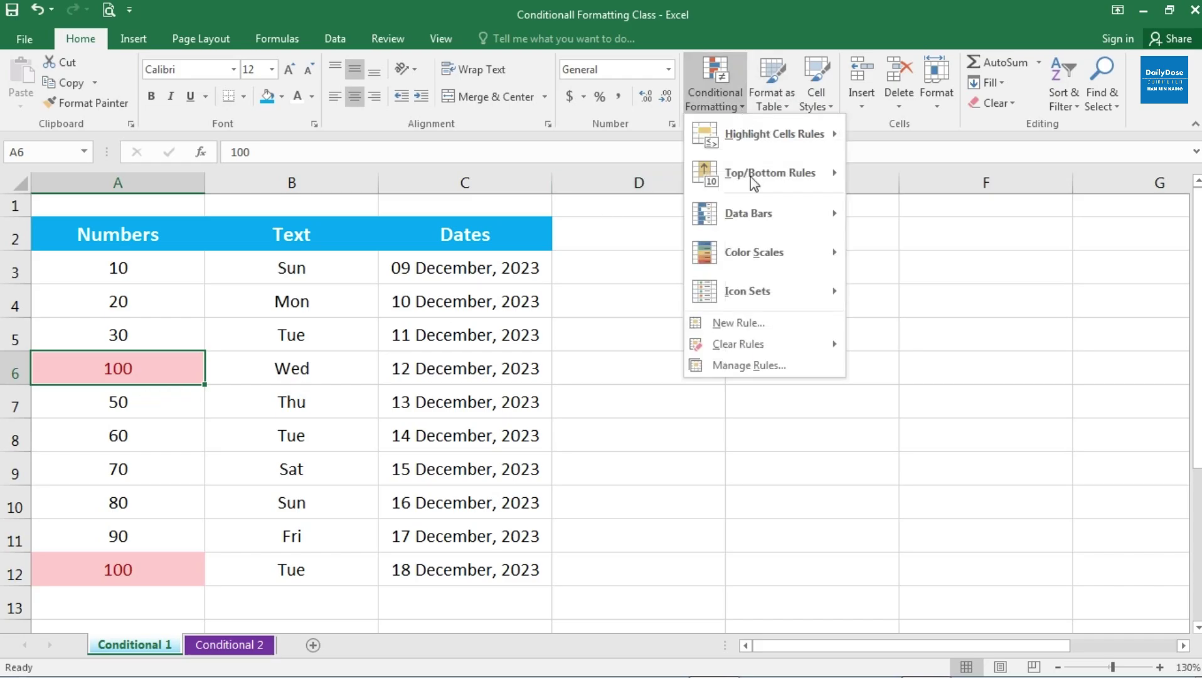
{"action": "mouse_move", "coordinate": [738, 344]}
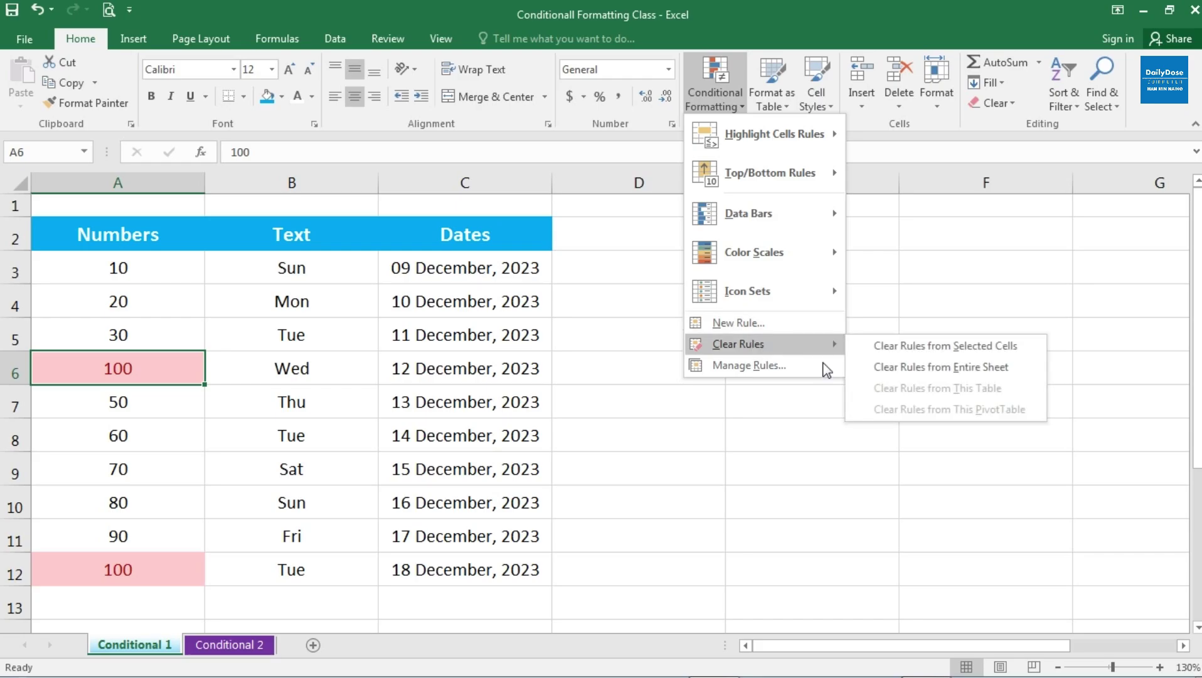
{"action": "left_click", "coordinate": [1011, 371]}
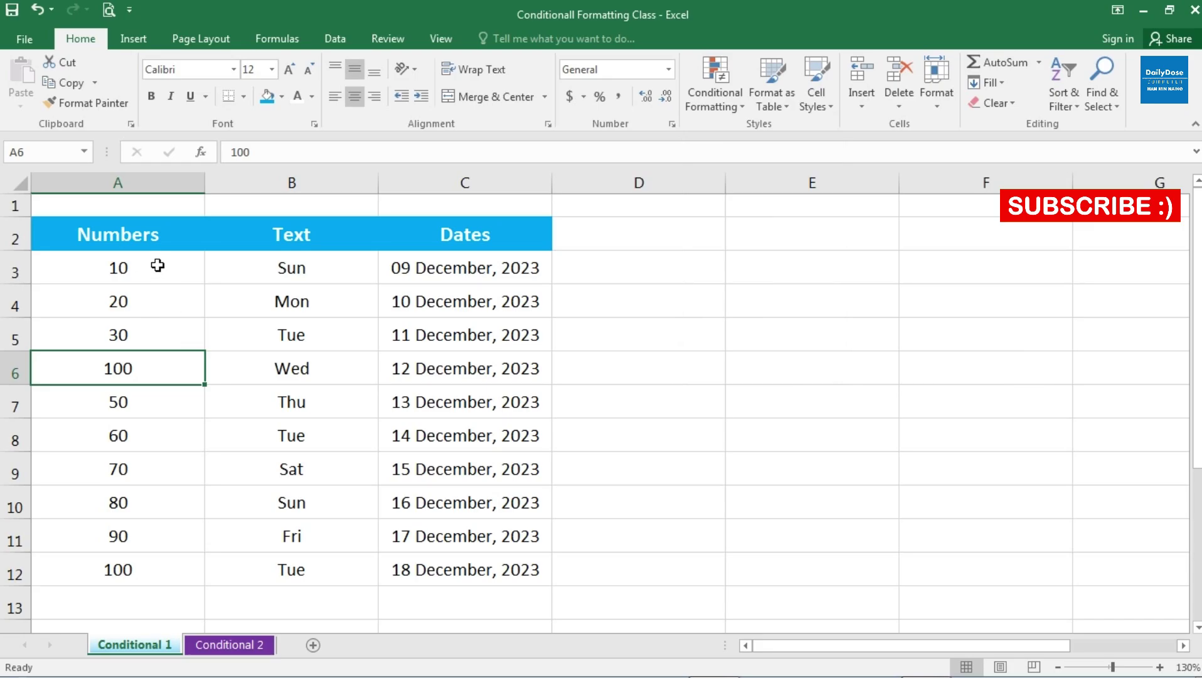
{"action": "left_click_drag", "start_coordinate": [157, 267], "coordinate": [157, 571]}
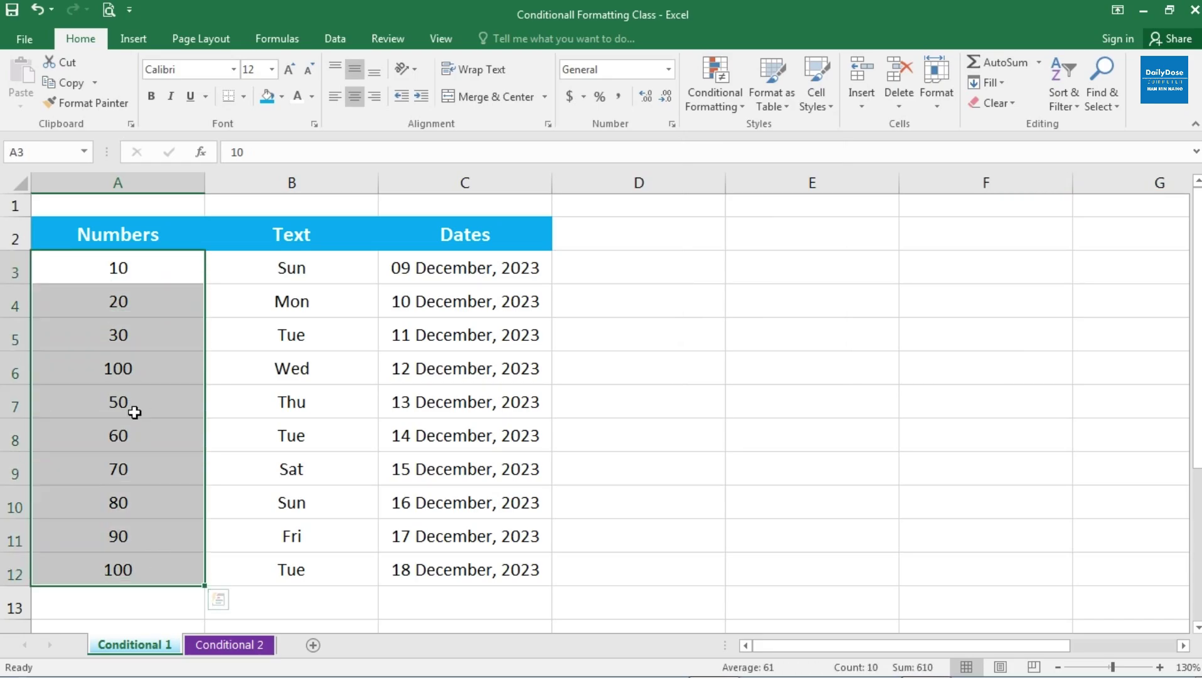
{"action": "left_click", "coordinate": [731, 108]}
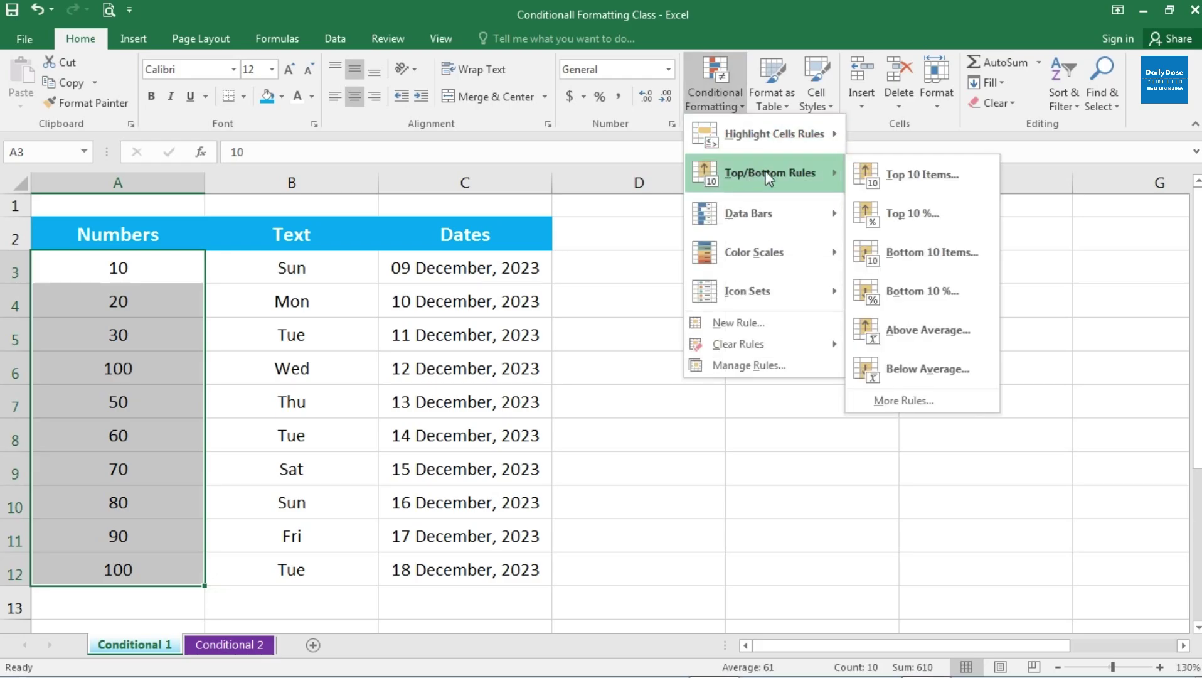
{"action": "mouse_move", "coordinate": [766, 173]}
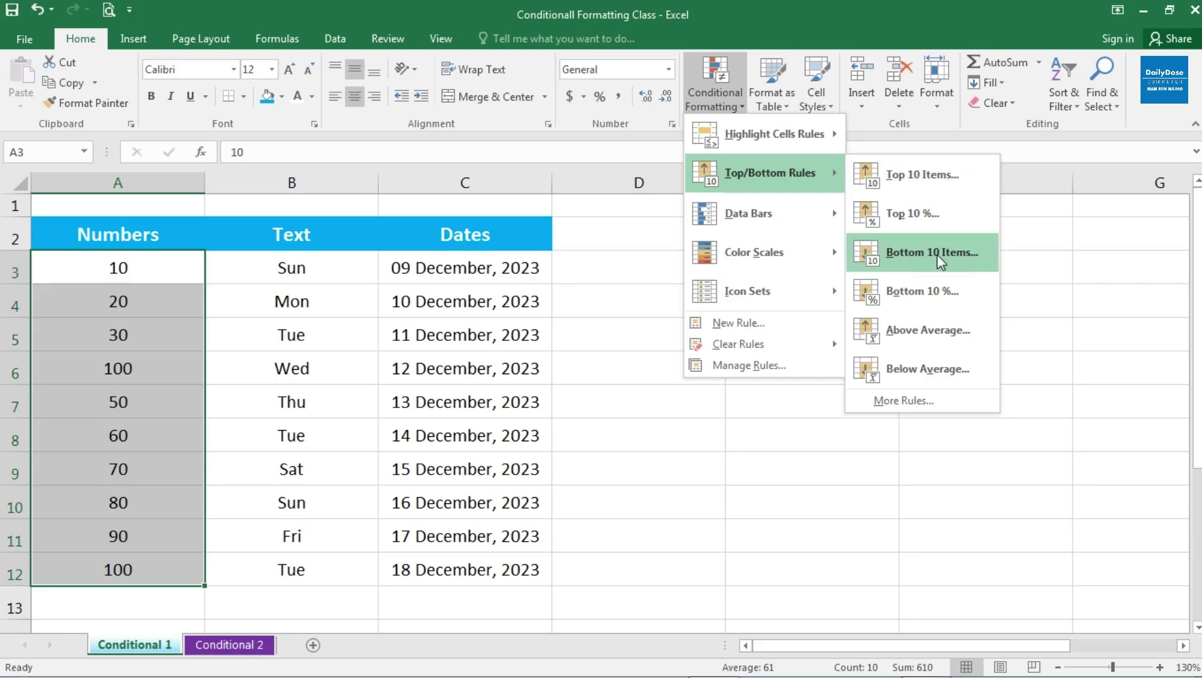
{"action": "left_click", "coordinate": [933, 255]}
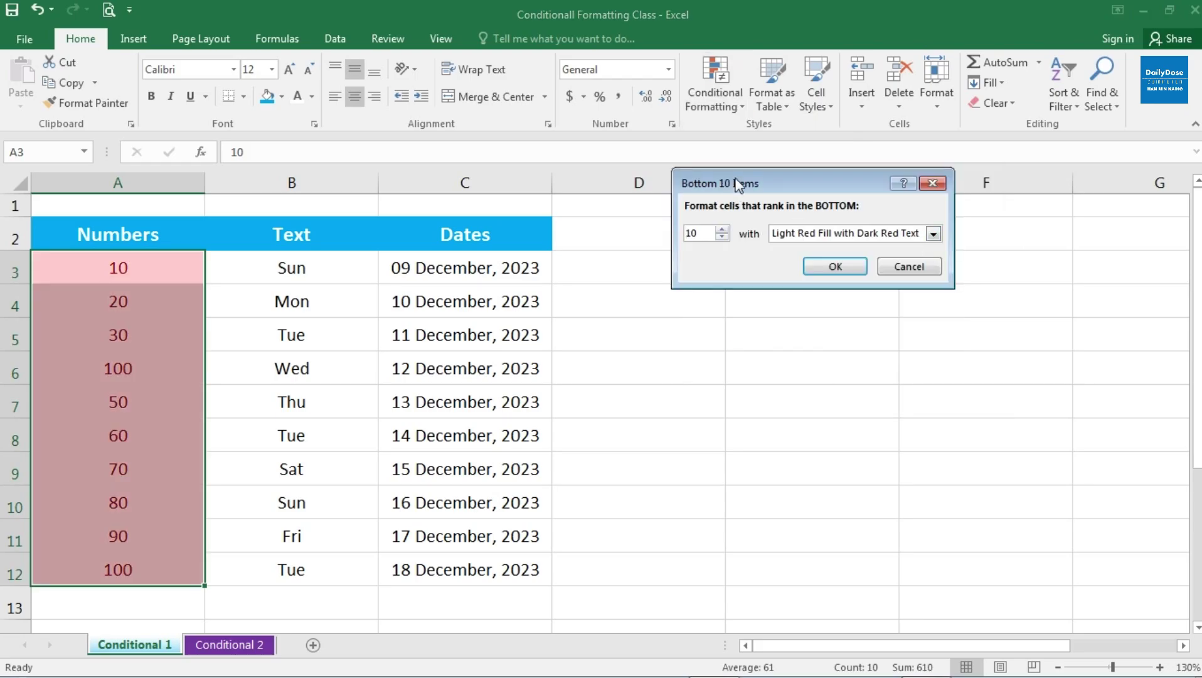
{"action": "left_click_drag", "start_coordinate": [744, 182], "coordinate": [719, 182]}
{"action": "left_click", "coordinate": [681, 234]}
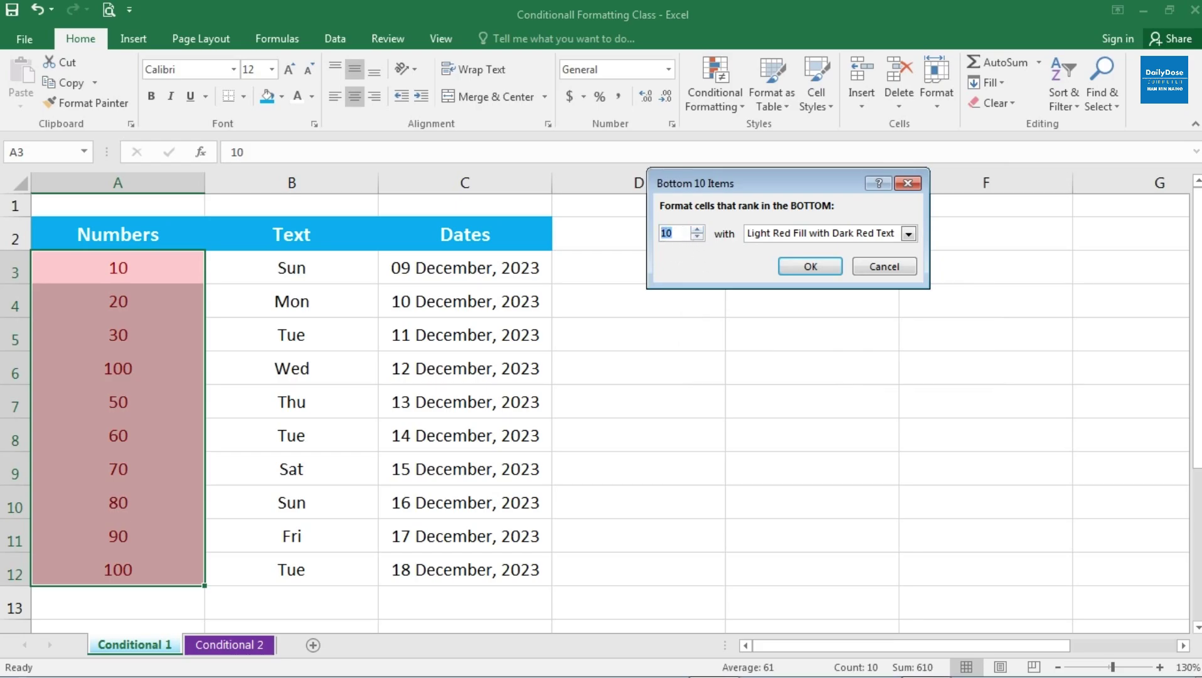
{"action": "key", "text": "BackSpace"}
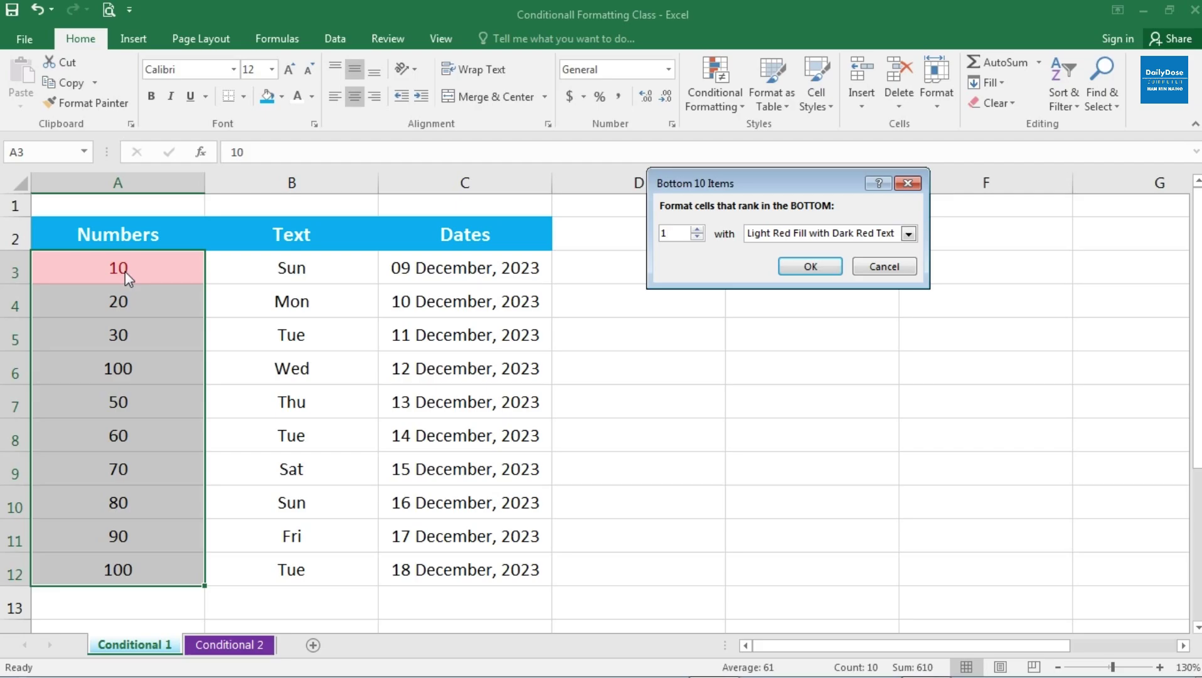
{"action": "left_click", "coordinate": [885, 266]}
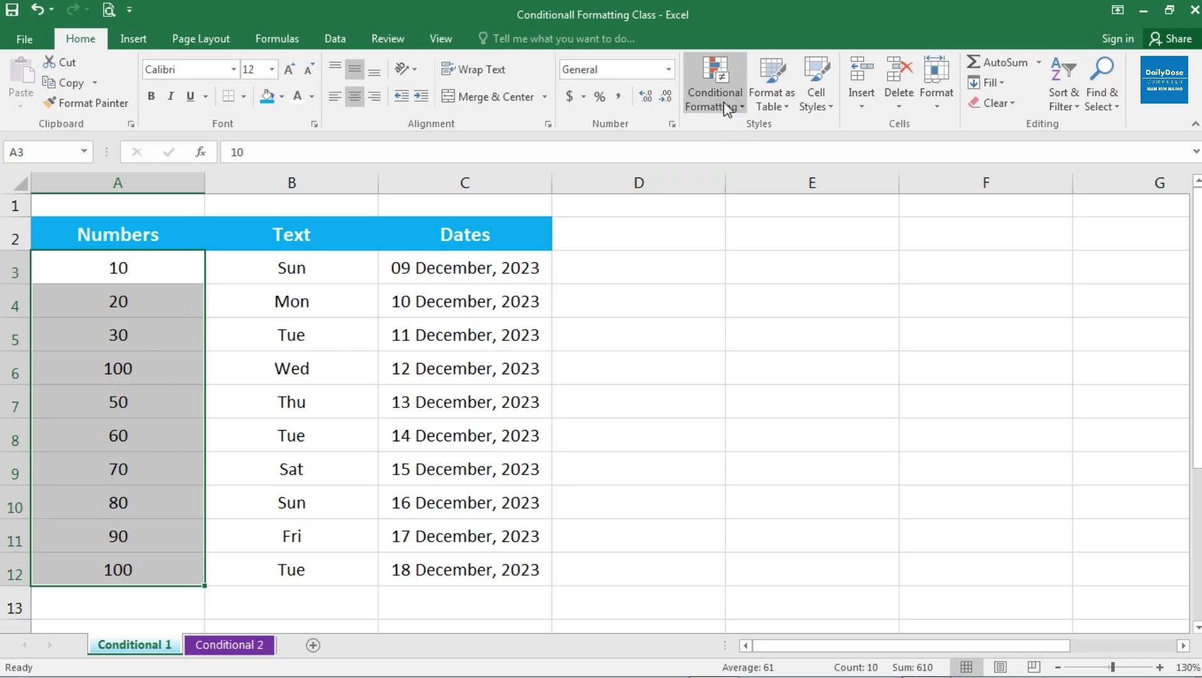
{"action": "left_click", "coordinate": [735, 116]}
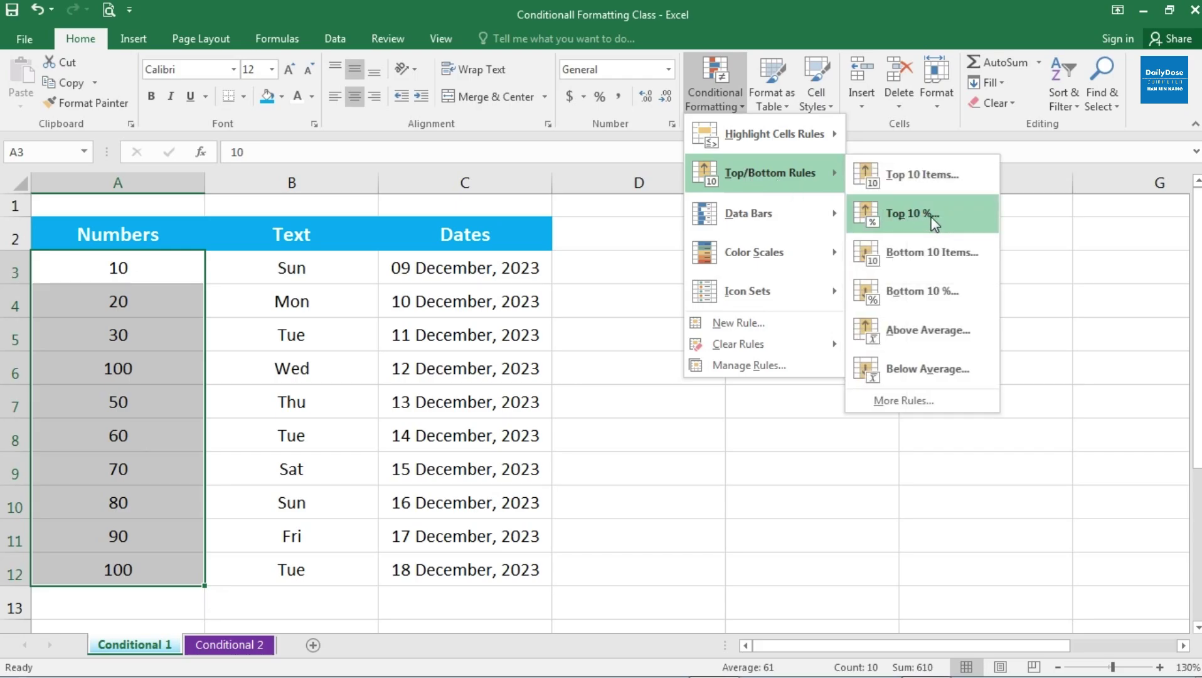
{"action": "left_click", "coordinate": [900, 213]}
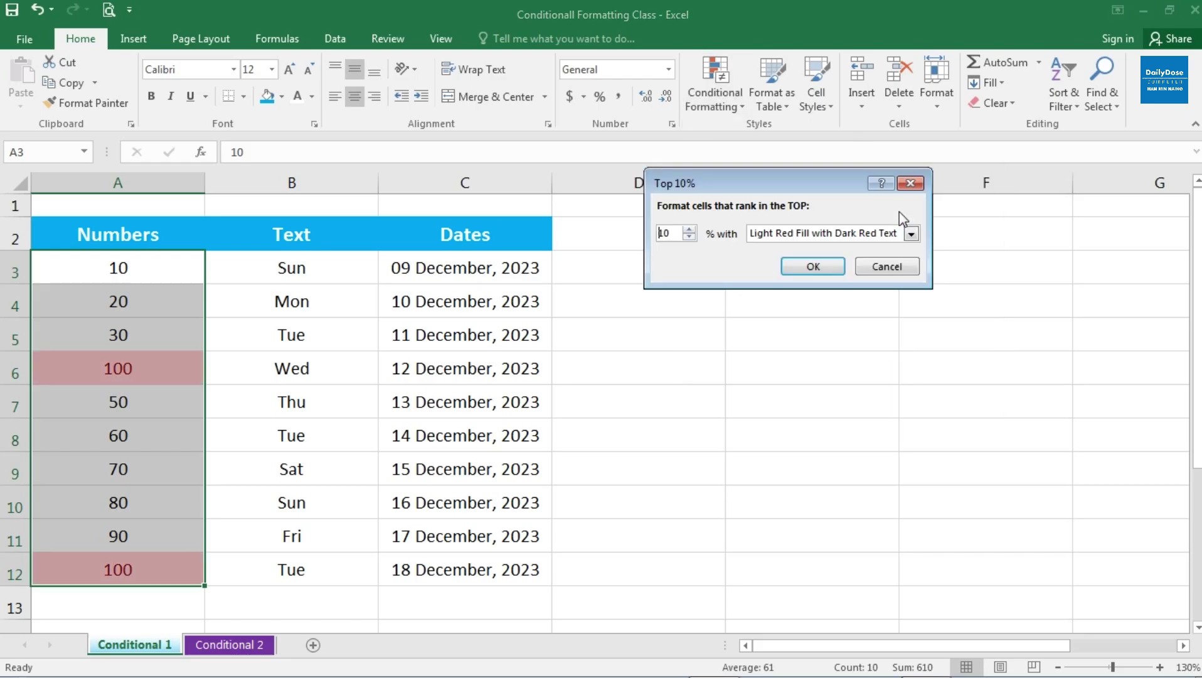
{"action": "left_click_drag", "start_coordinate": [724, 174], "coordinate": [679, 167]}
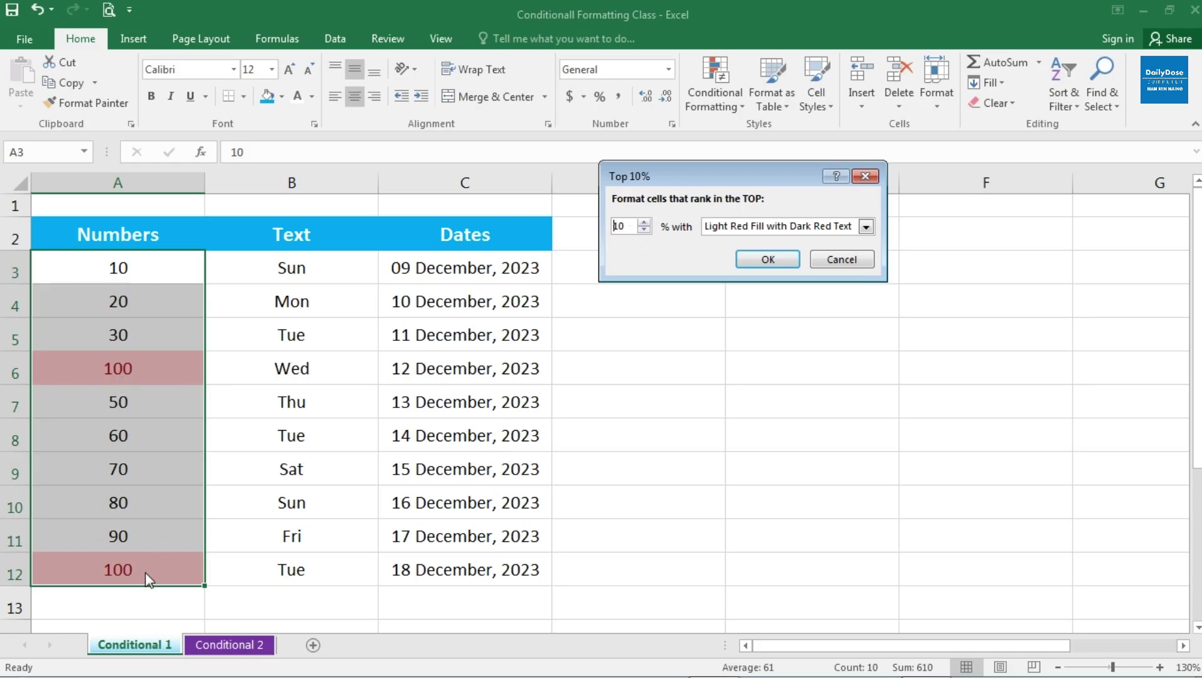
{"action": "left_click", "coordinate": [644, 222]}
{"action": "left_click", "coordinate": [644, 222]}
{"action": "left_click", "coordinate": [644, 222]}
{"action": "left_click", "coordinate": [644, 222]}
{"action": "left_click", "coordinate": [644, 222]}
{"action": "left_click", "coordinate": [644, 222]}
{"action": "left_click", "coordinate": [644, 222]}
{"action": "left_click", "coordinate": [644, 222]}
{"action": "left_click", "coordinate": [644, 222]}
{"action": "left_click", "coordinate": [644, 222]}
{"action": "left_click", "coordinate": [644, 222]}
{"action": "left_click", "coordinate": [644, 222]}
{"action": "left_click", "coordinate": [644, 223]}
{"action": "left_click", "coordinate": [644, 222]}
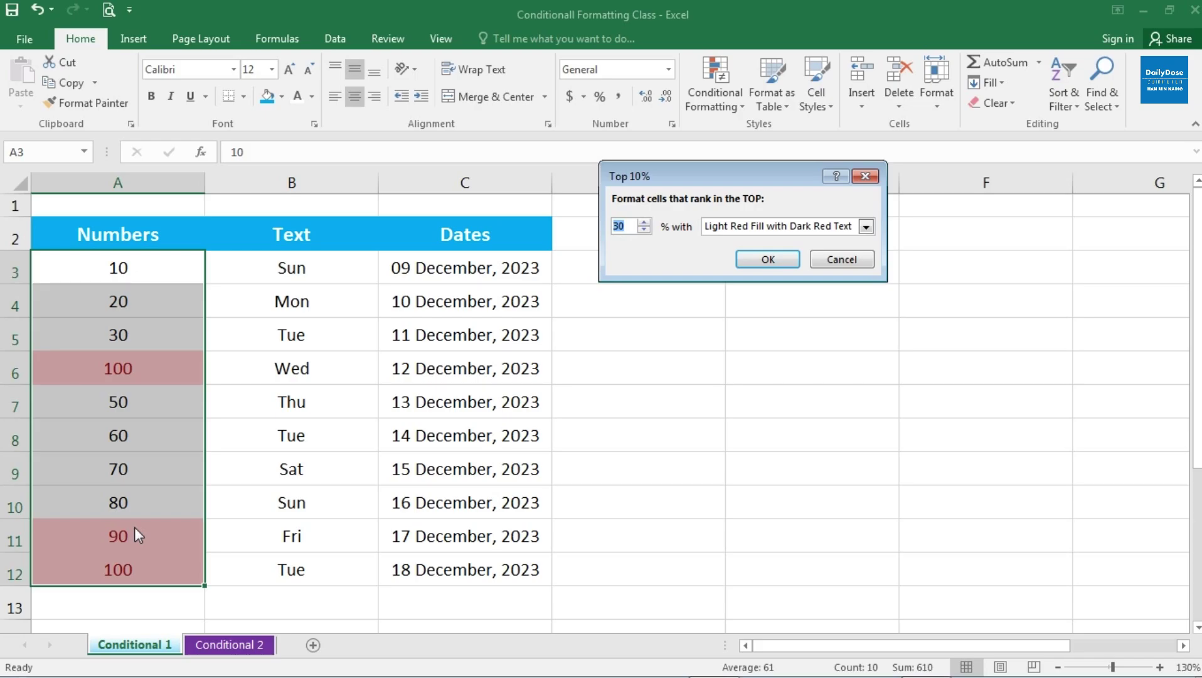
{"action": "left_click", "coordinate": [843, 260]}
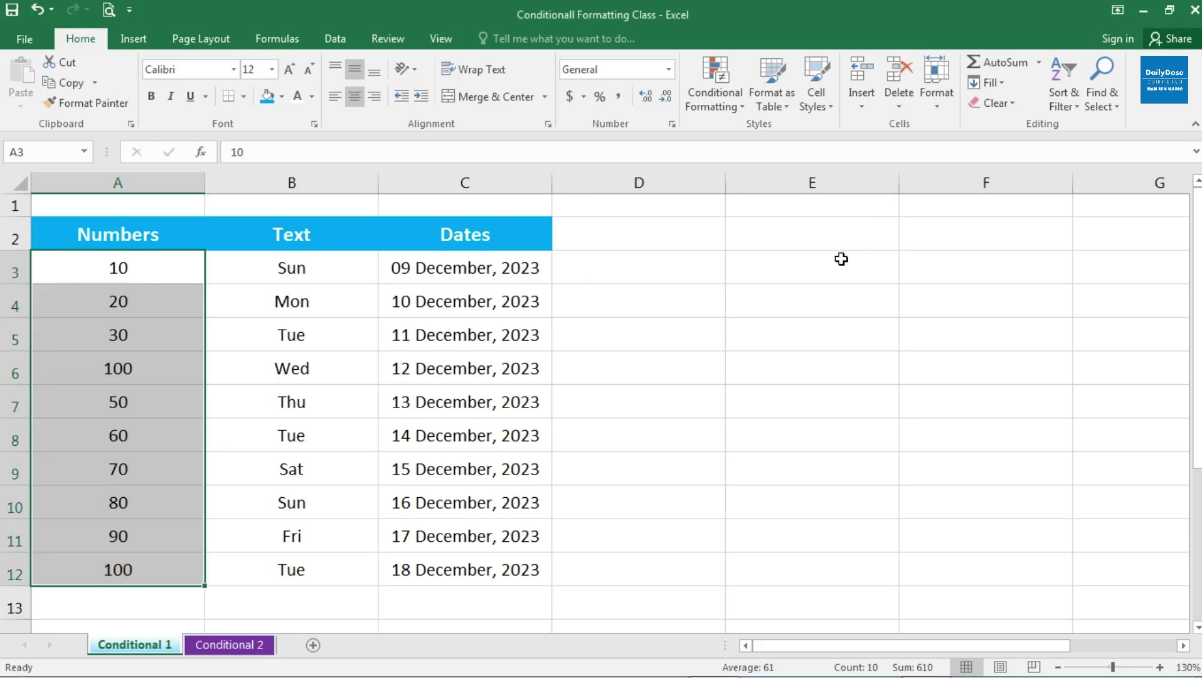
{"action": "left_click", "coordinate": [731, 110]}
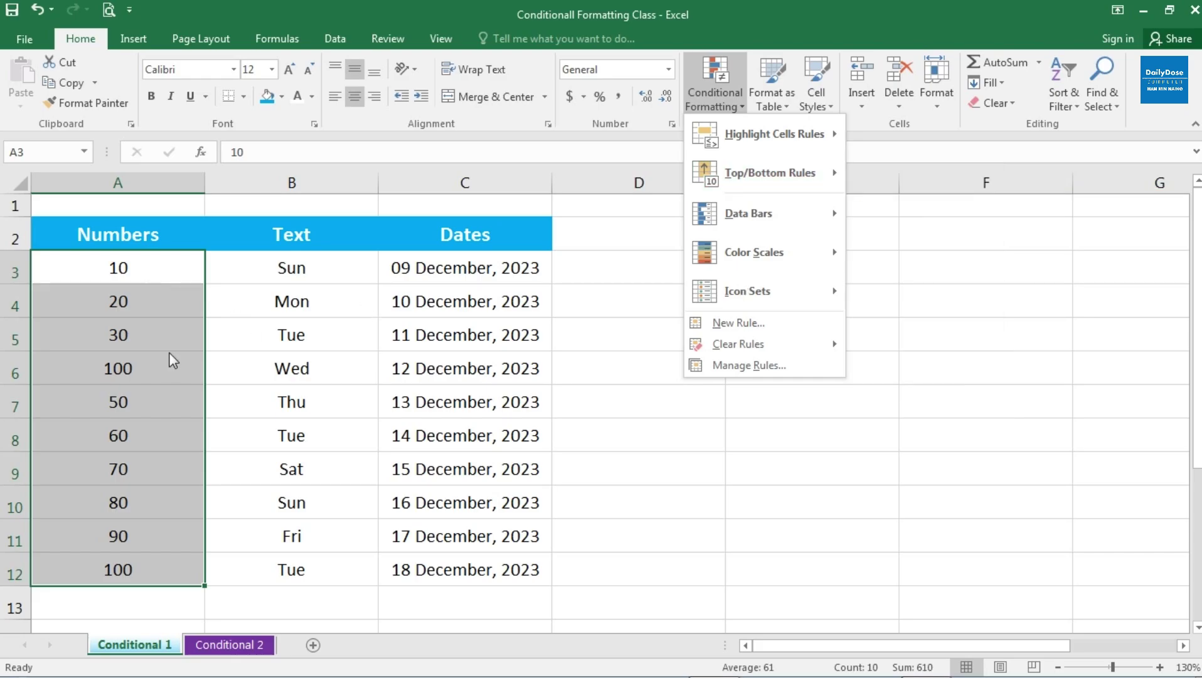
{"action": "left_click", "coordinate": [172, 273]}
{"action": "double_click", "coordinate": [169, 269]}
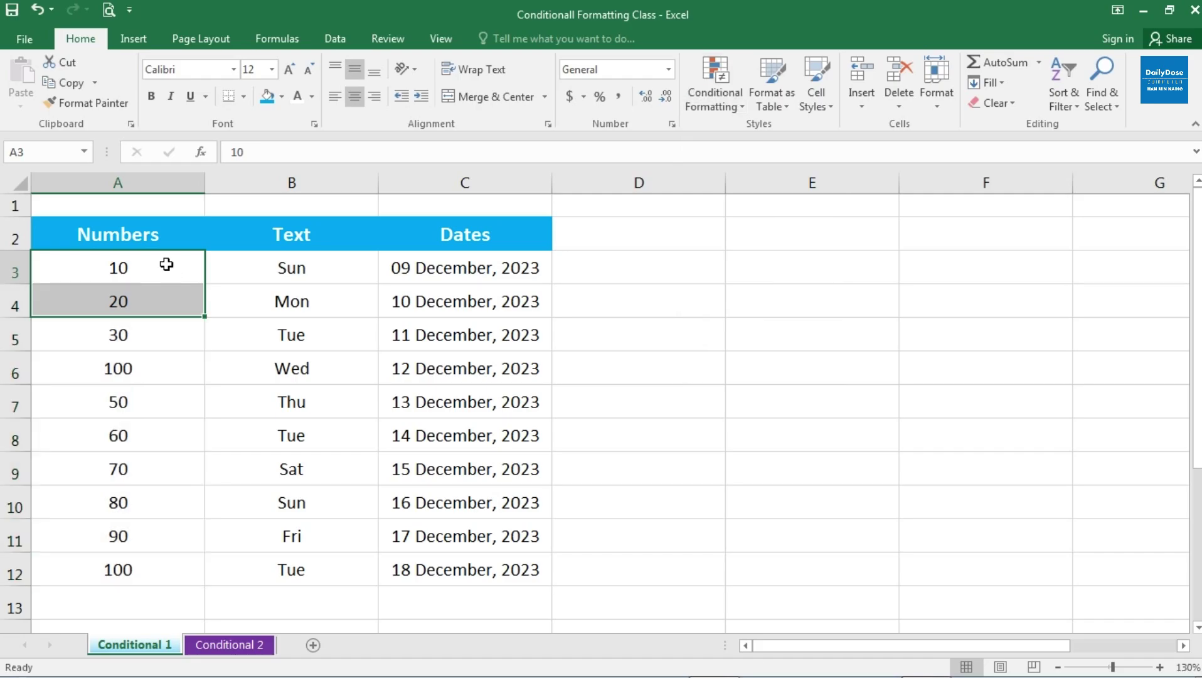
{"action": "left_click_drag", "start_coordinate": [172, 267], "coordinate": [157, 568]}
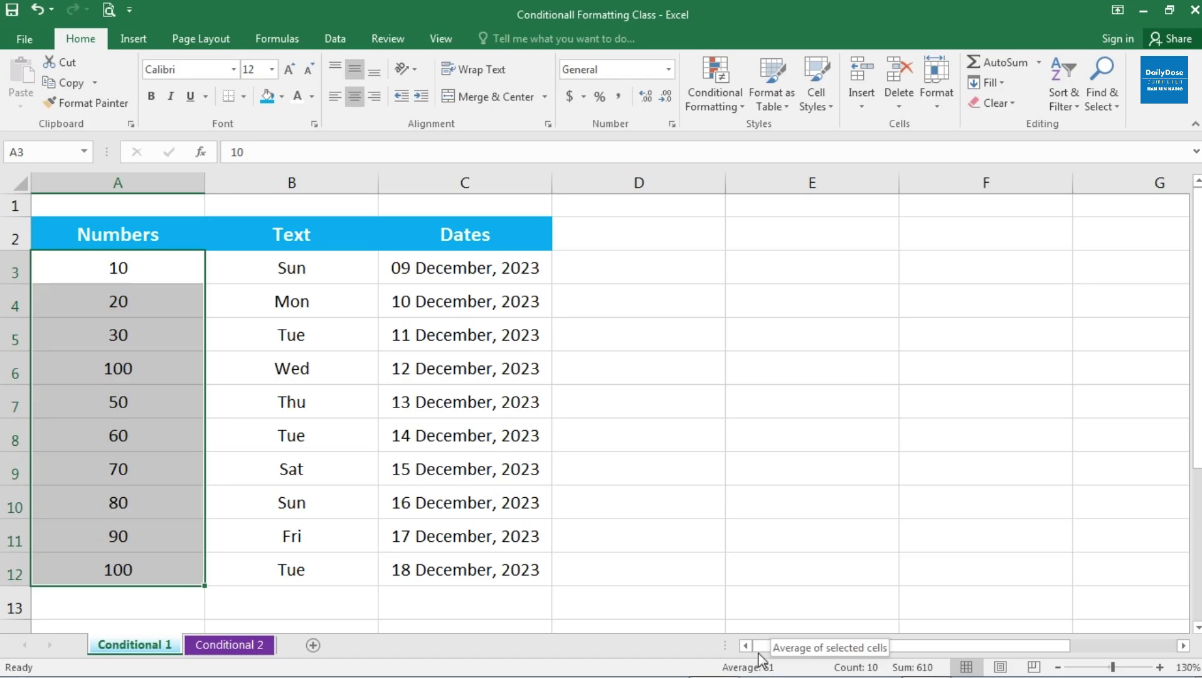
{"action": "left_click", "coordinate": [737, 106]}
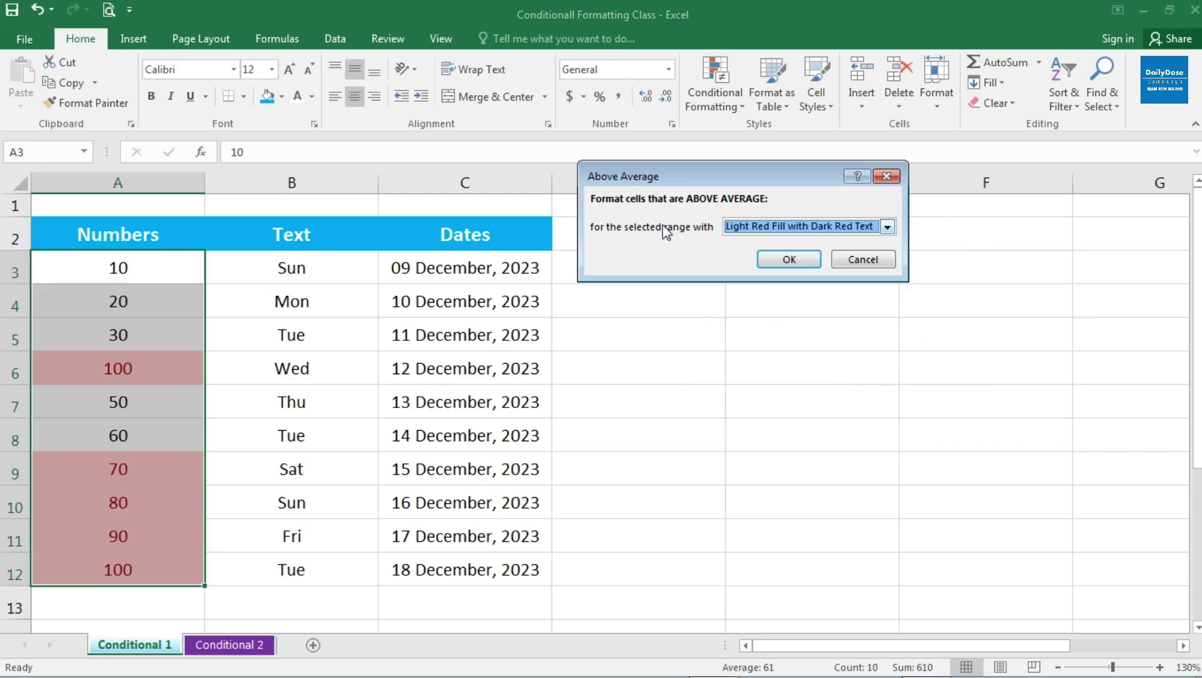
{"action": "left_click_drag", "start_coordinate": [659, 178], "coordinate": [703, 190]}
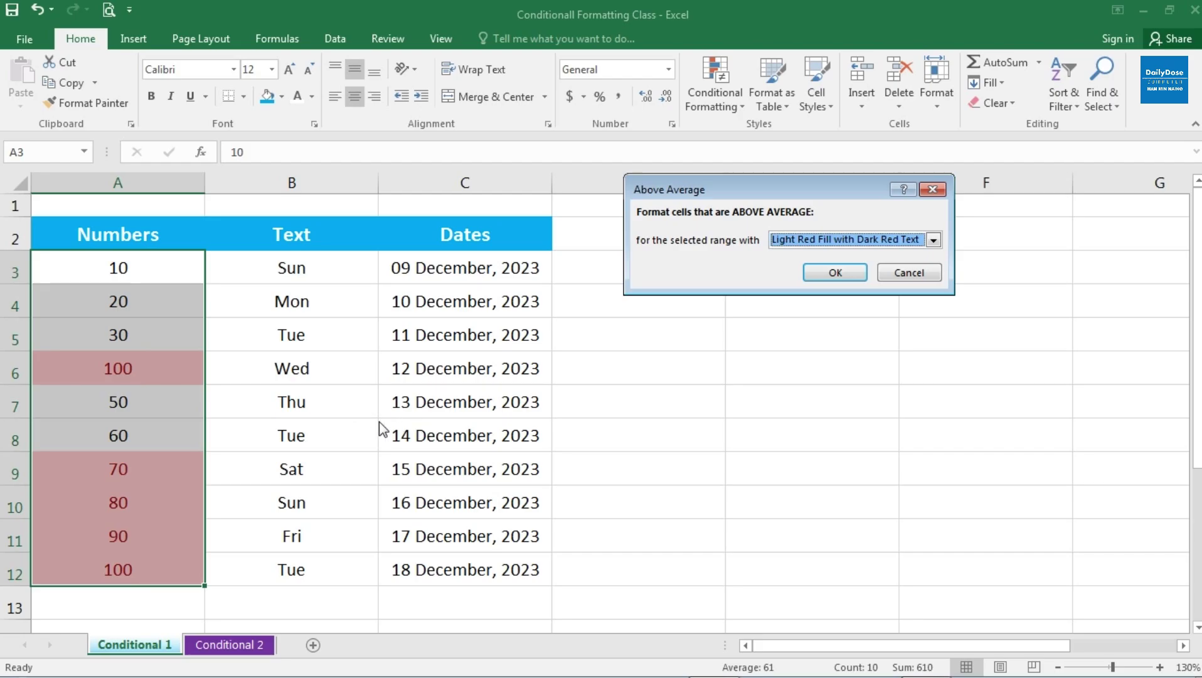
{"action": "left_click", "coordinate": [910, 273]}
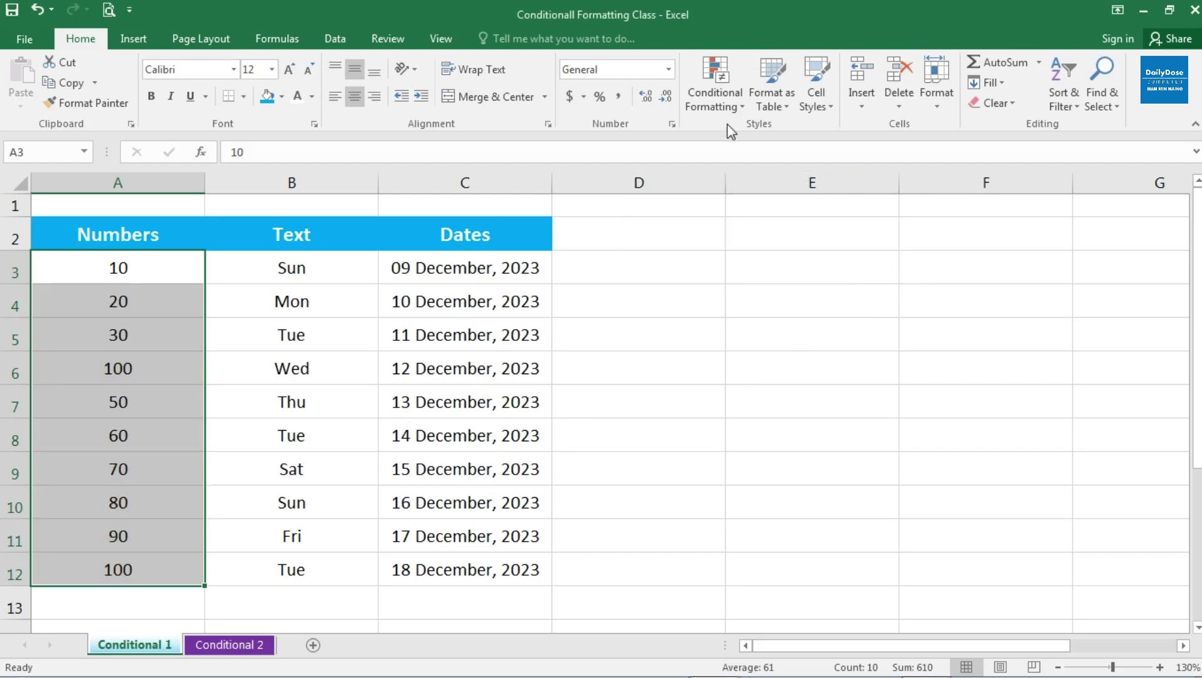
{"action": "left_click", "coordinate": [725, 106]}
{"action": "mouse_move", "coordinate": [768, 173]}
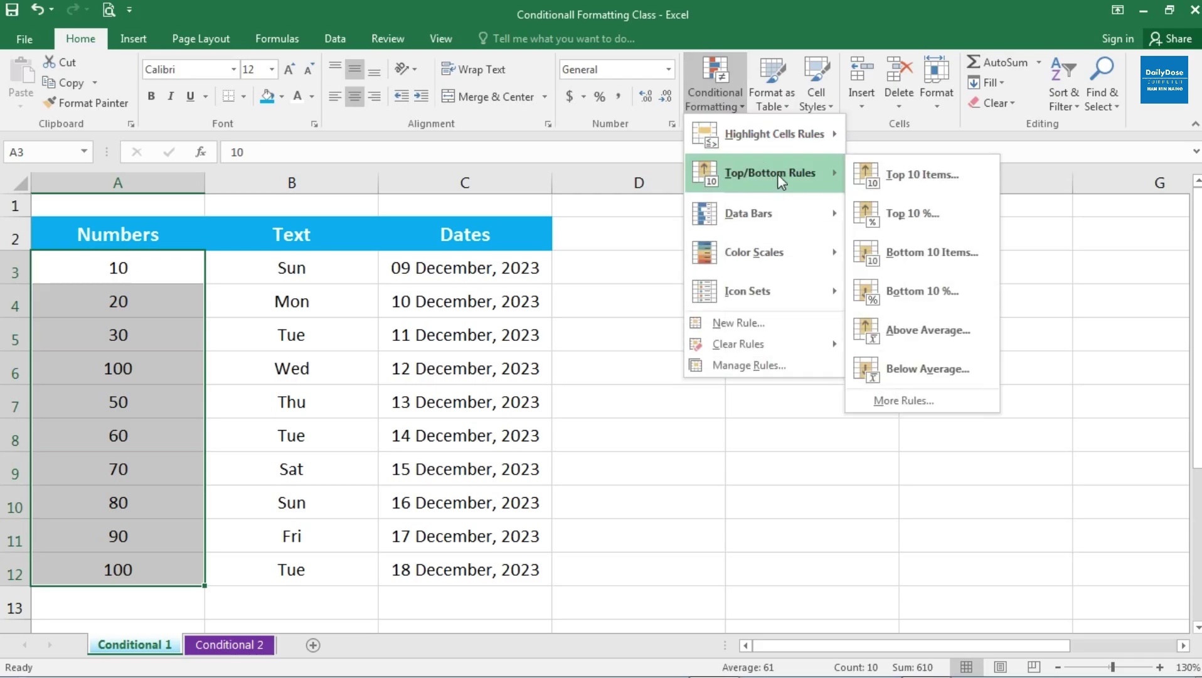
{"action": "left_click", "coordinate": [920, 369]}
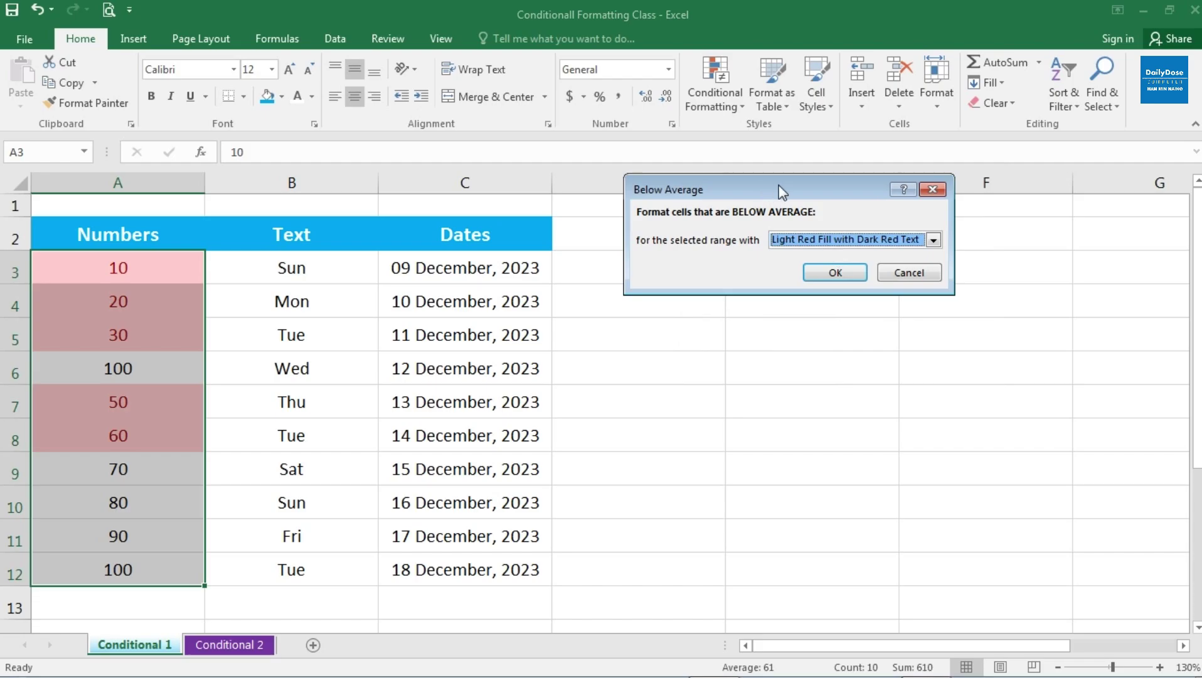
{"action": "left_click_drag", "start_coordinate": [781, 190], "coordinate": [781, 191]}
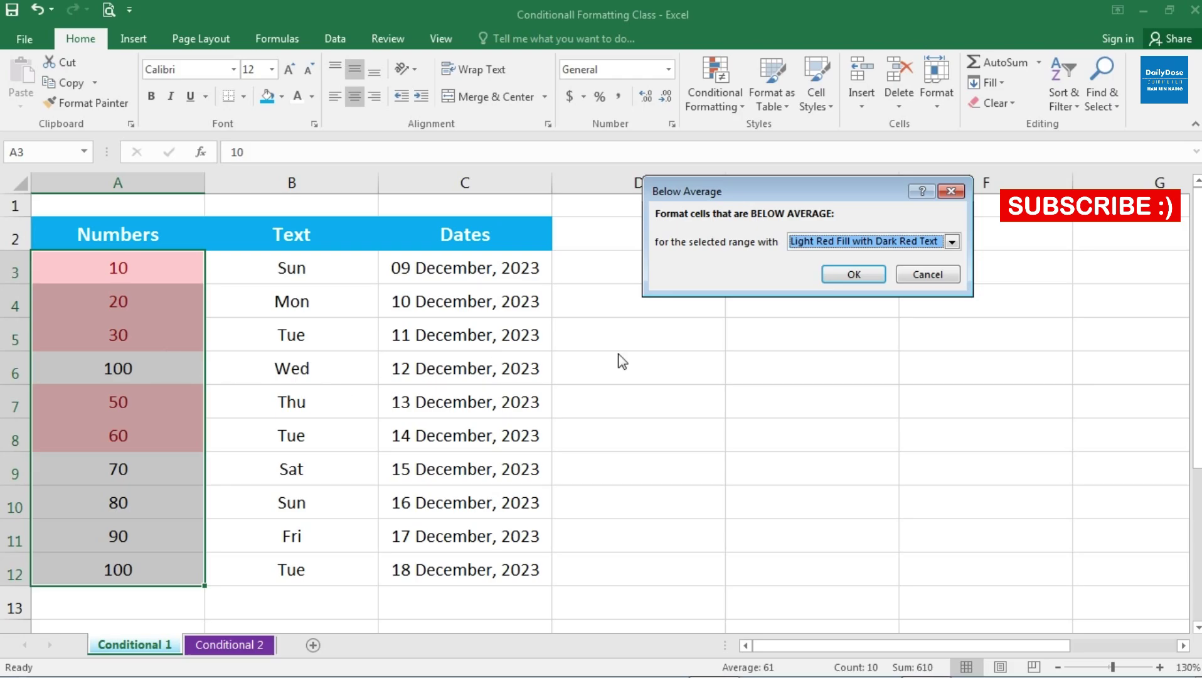
{"action": "left_click", "coordinate": [926, 281]}
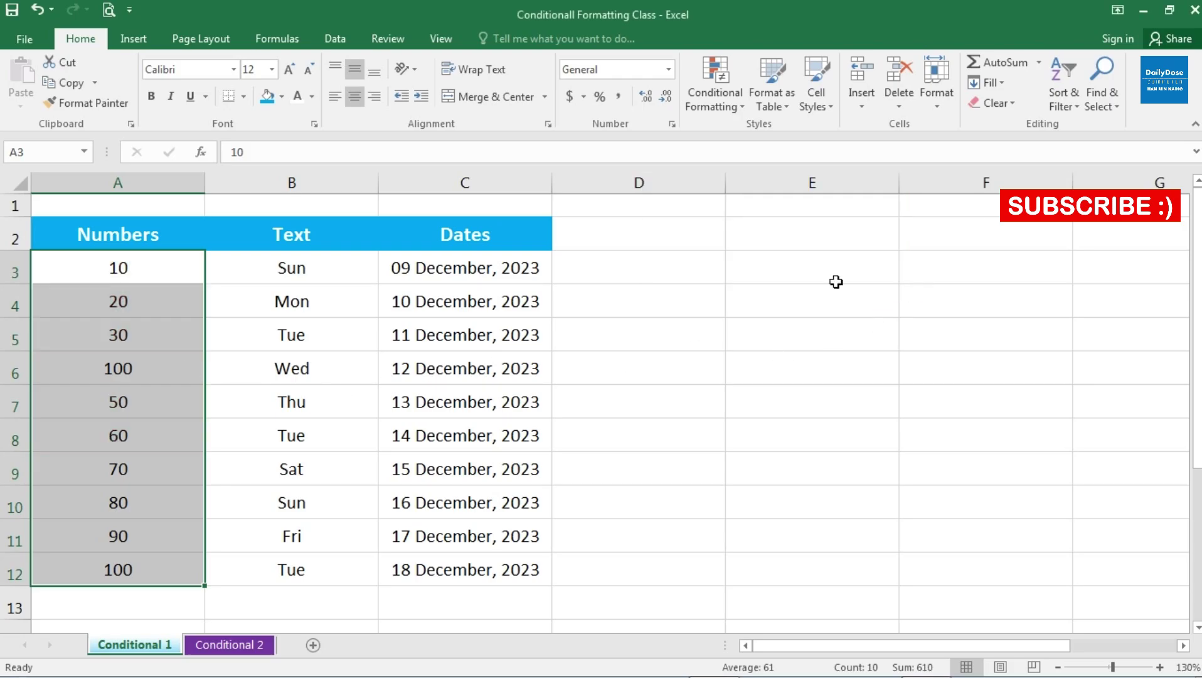
{"action": "left_click", "coordinate": [279, 376]}
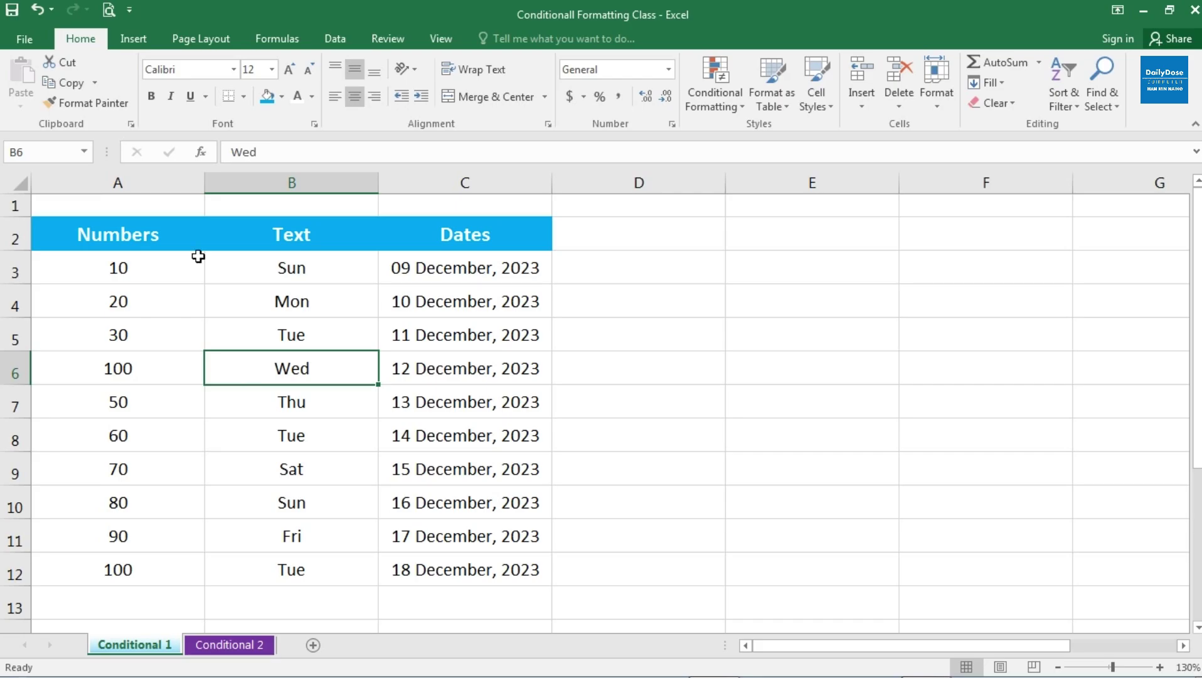
{"action": "left_click", "coordinate": [166, 270]}
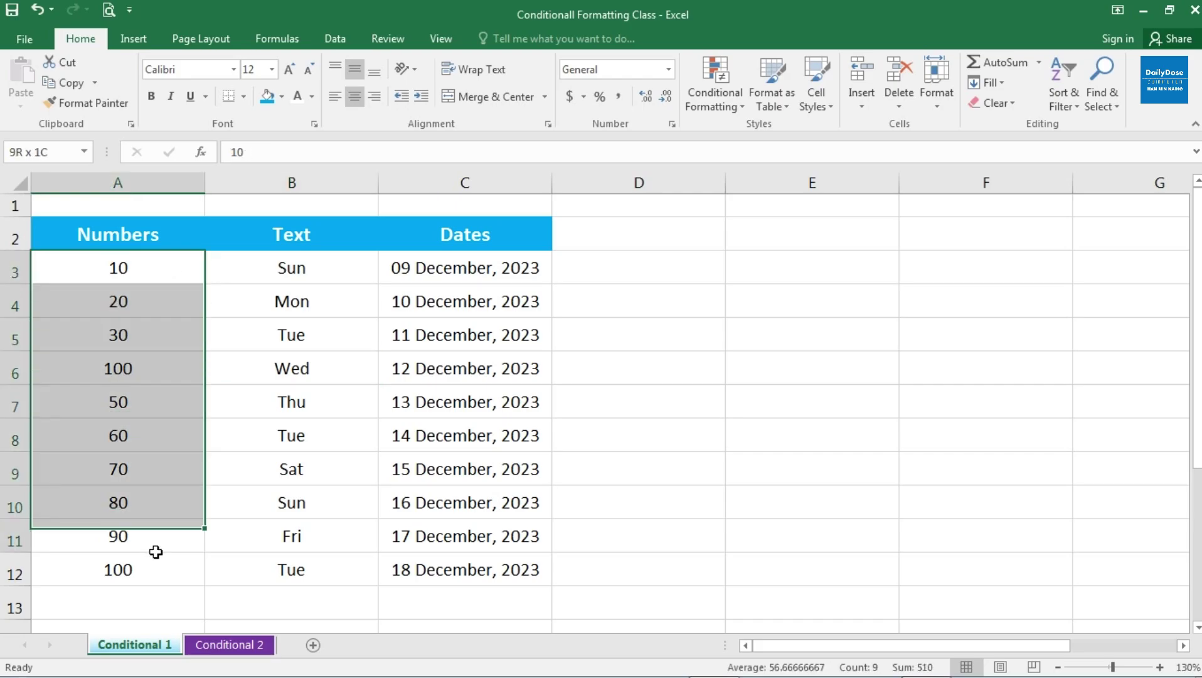
{"action": "left_click_drag", "start_coordinate": [153, 281], "coordinate": [154, 570]}
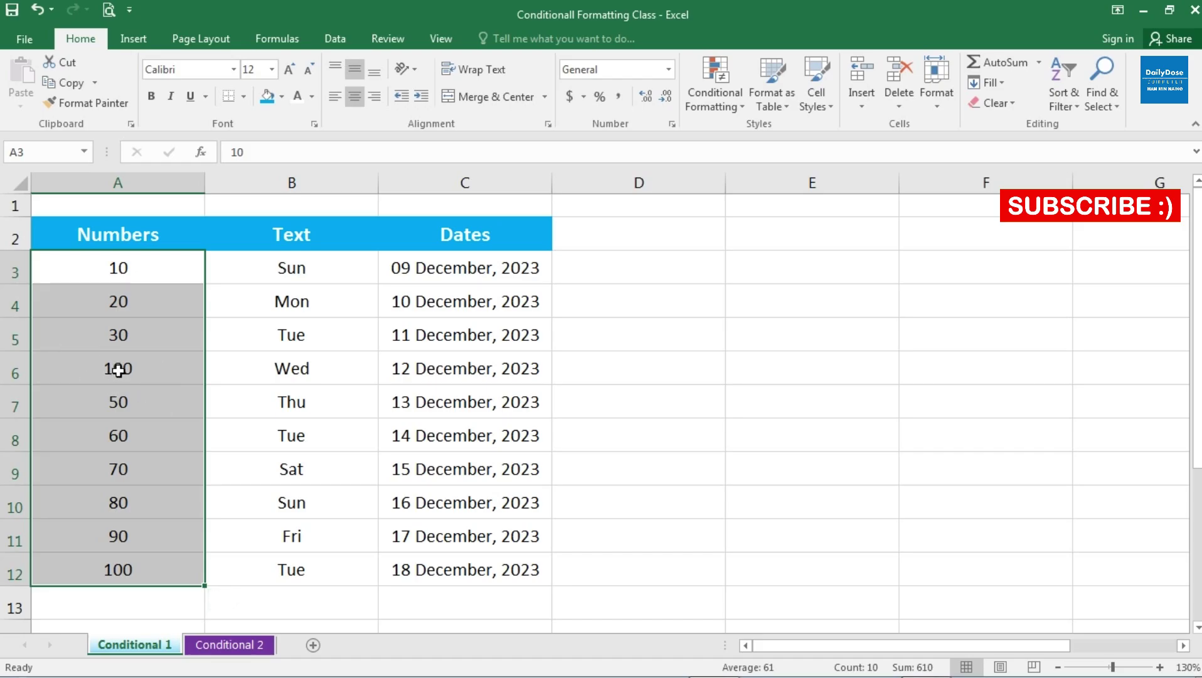
Select the weekday names in B3:B12 under Text
{"action": "left_click_drag", "start_coordinate": [318, 272], "coordinate": [322, 569]}
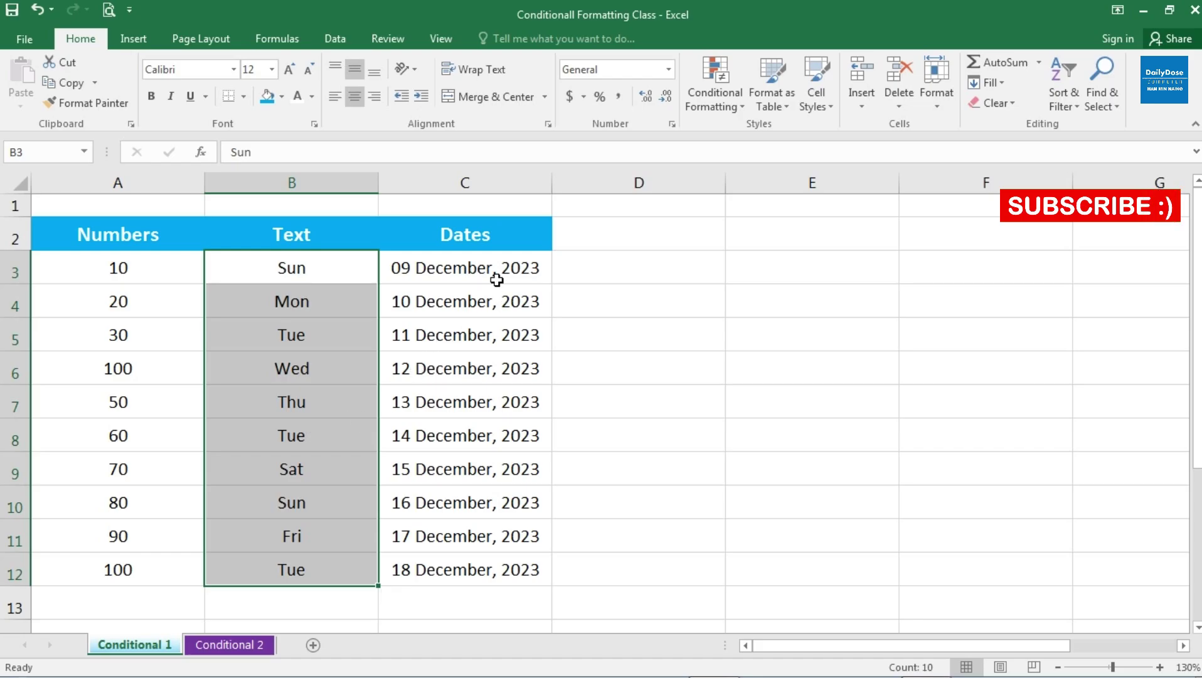
Select the December 2023 dates in C3:C12 under Dates
{"action": "left_click_drag", "start_coordinate": [475, 271], "coordinate": [475, 573]}
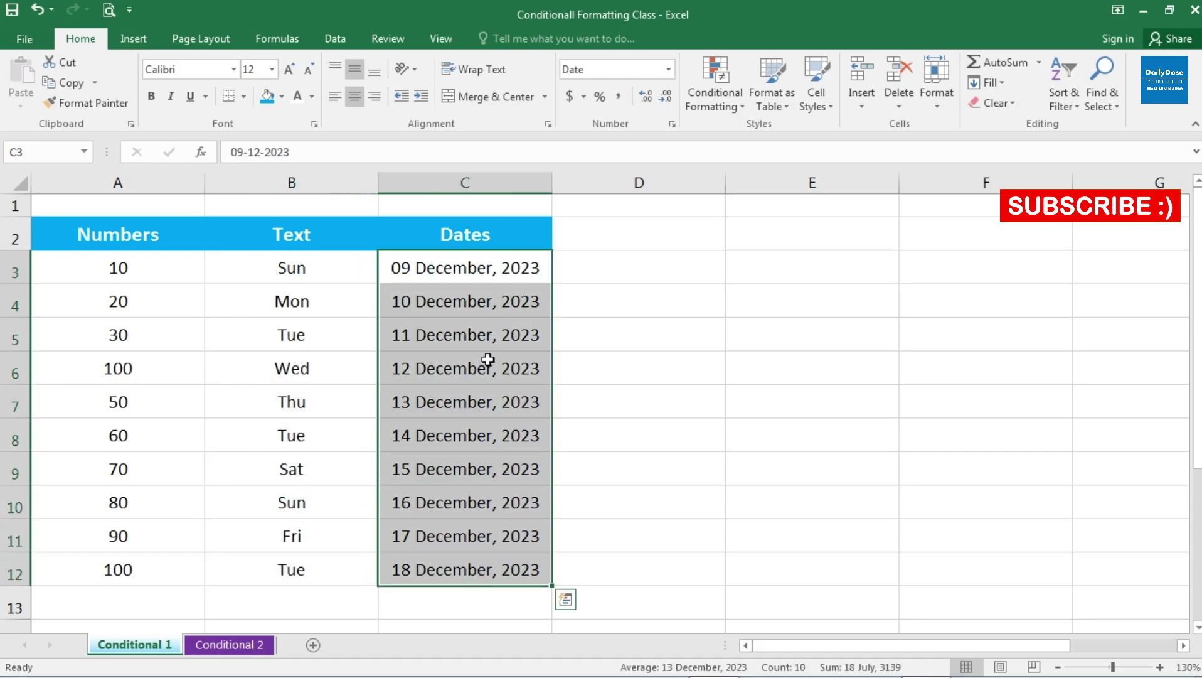